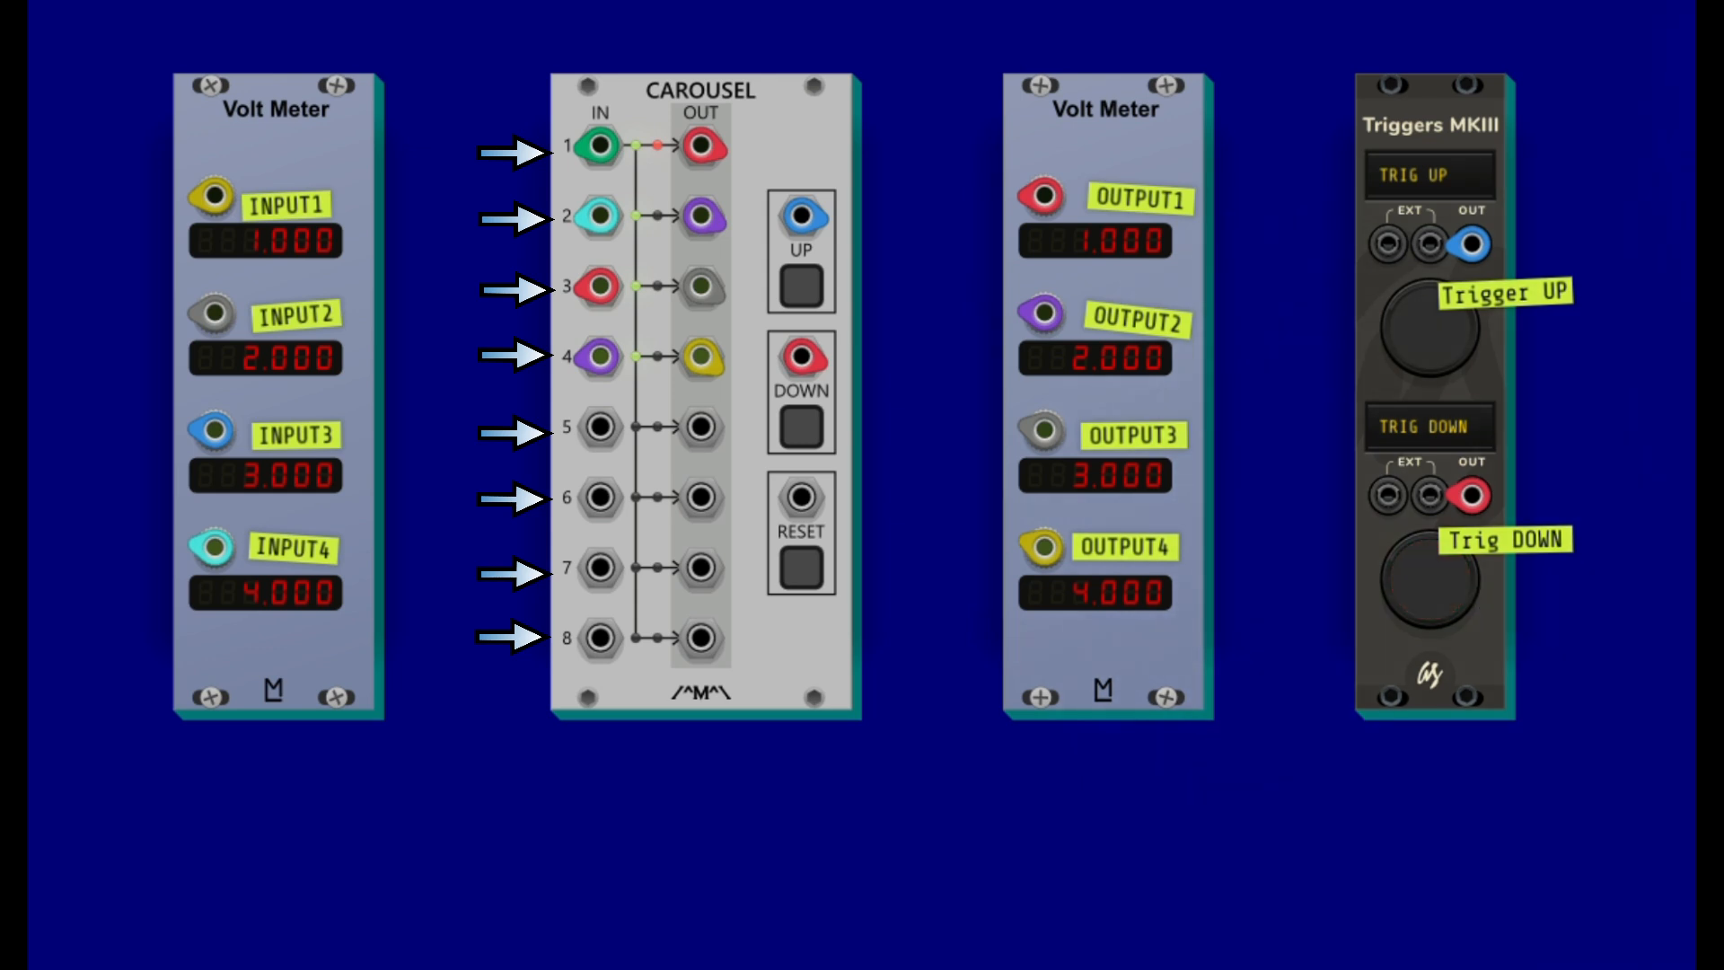
Step: Fire the TRIG UP trigger four times to test the upward rotation of the Carousel's four patched outputs
left_click(1421, 329)
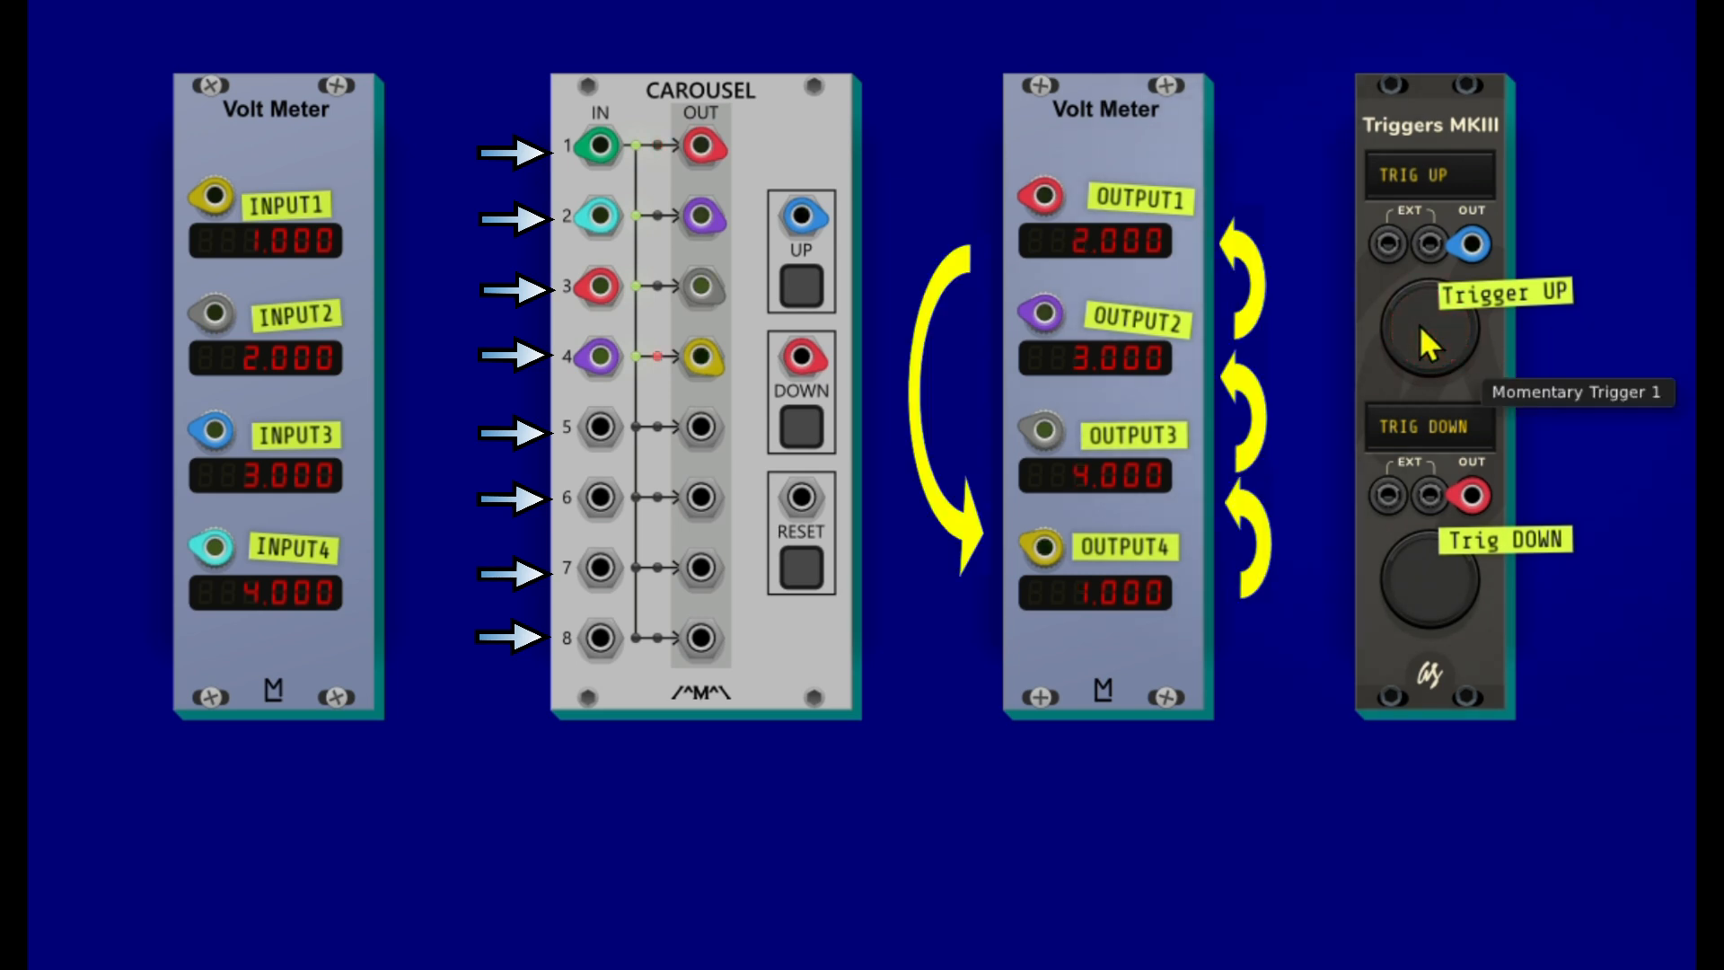
left_click(1421, 330)
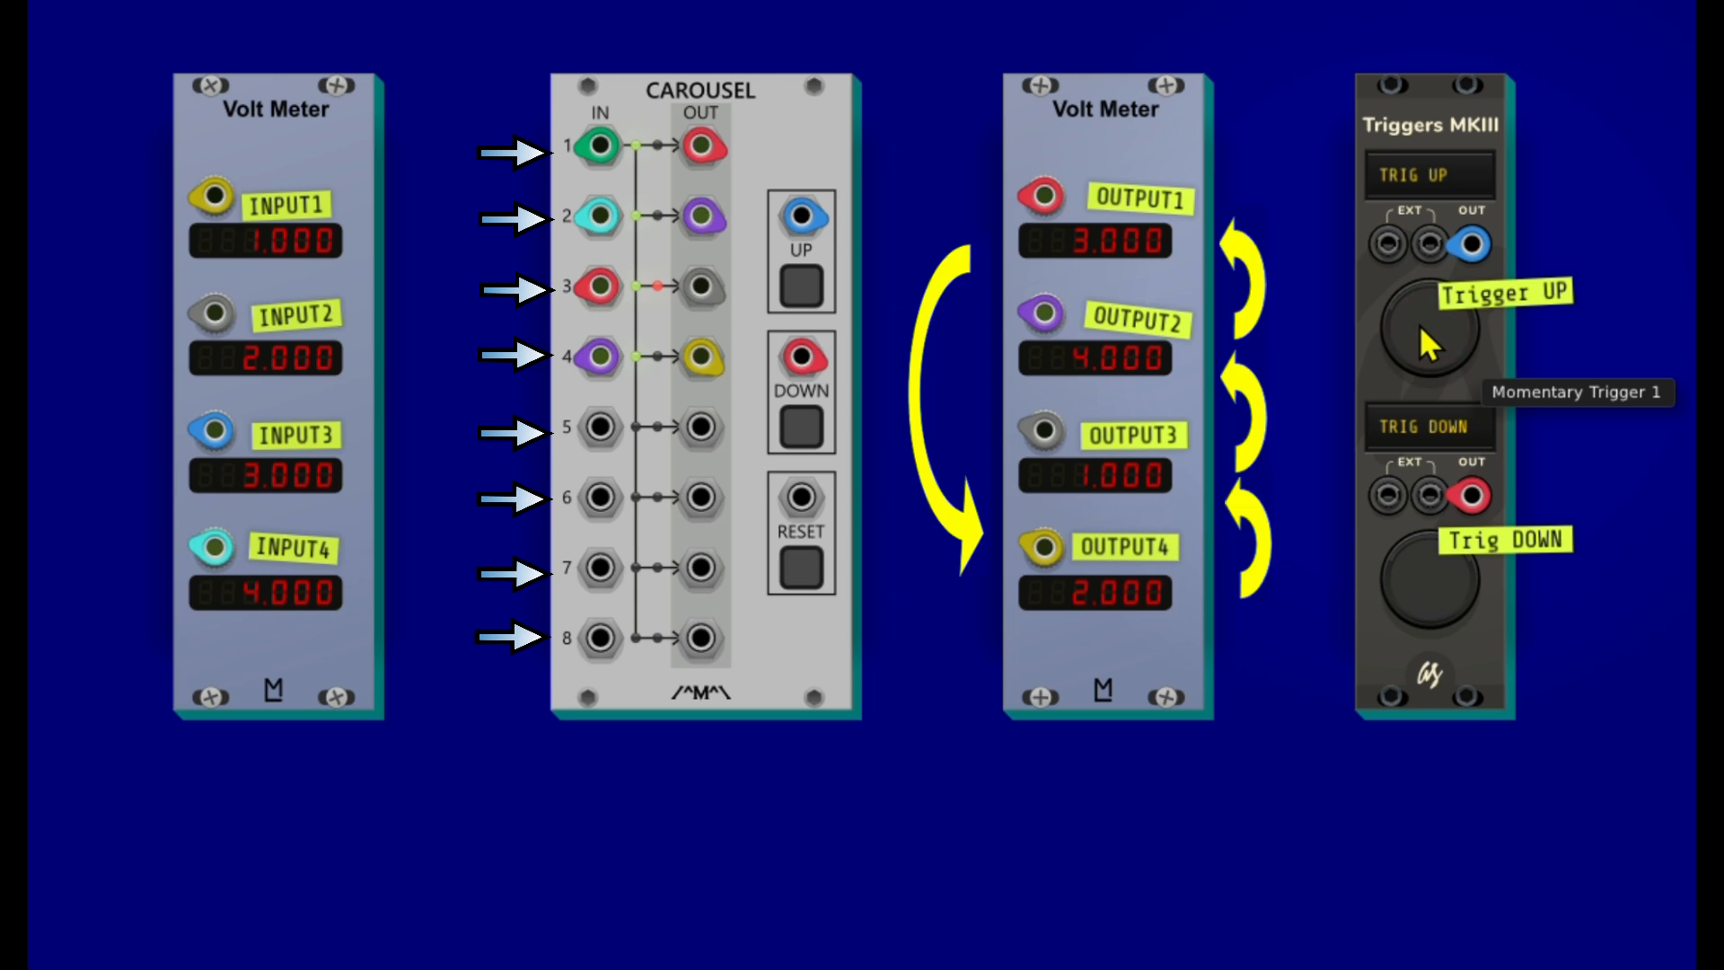
left_click(1420, 329)
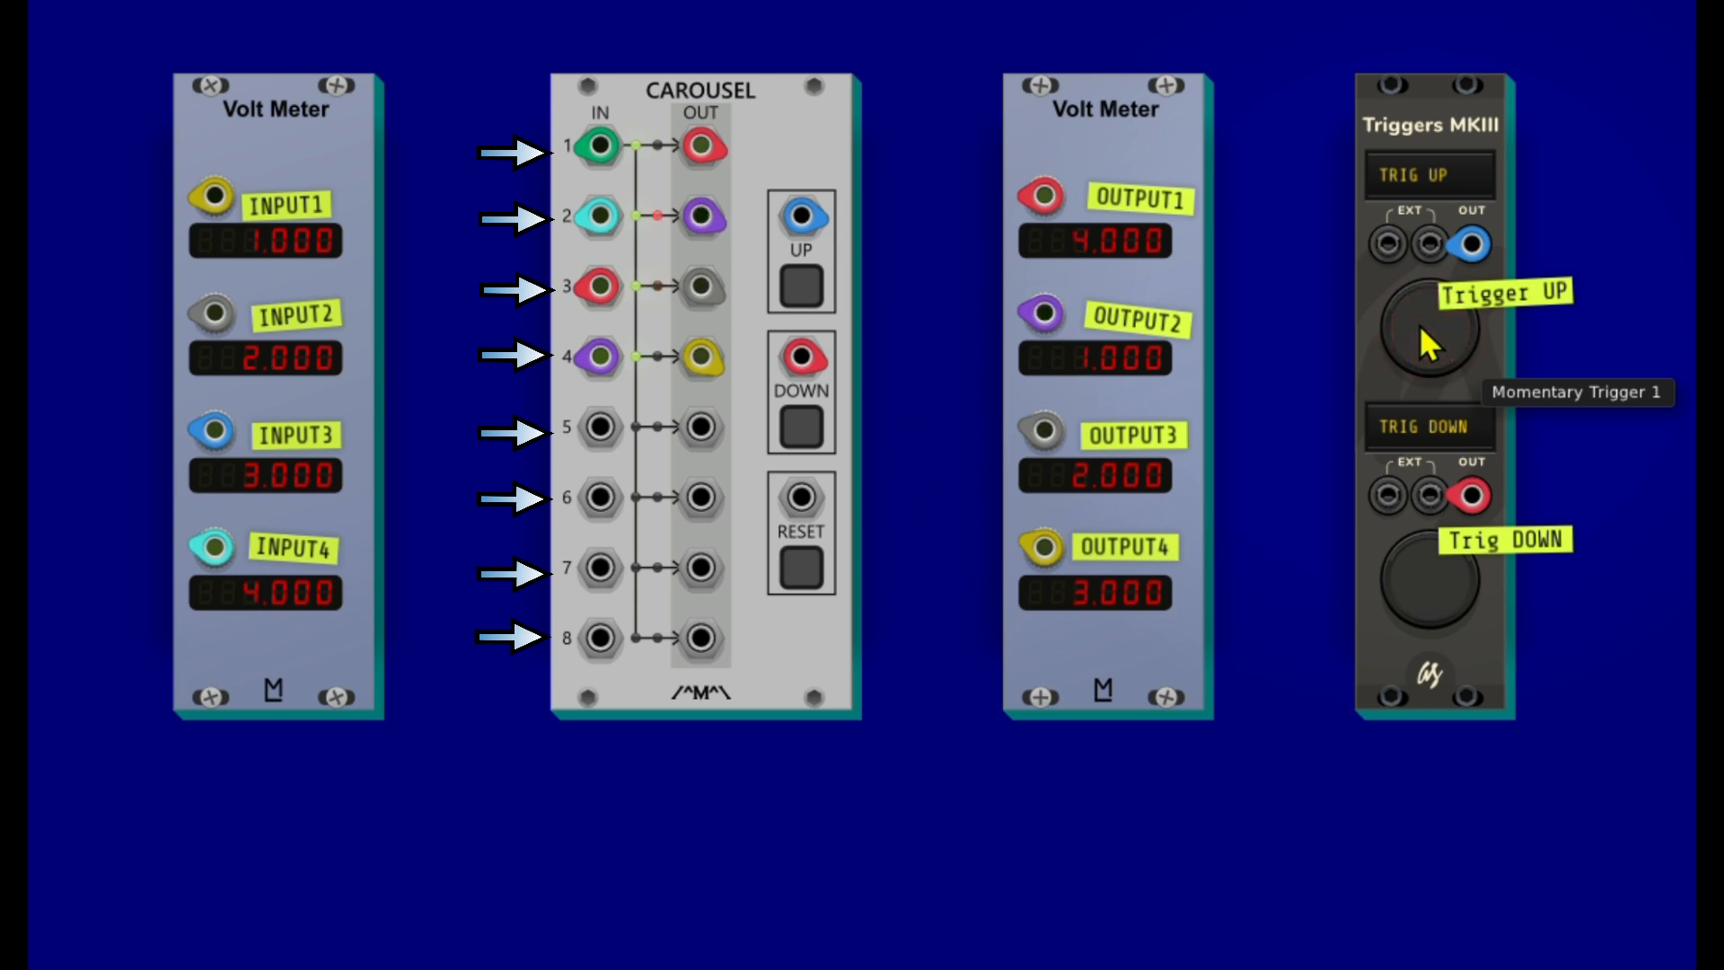
left_click(1427, 344)
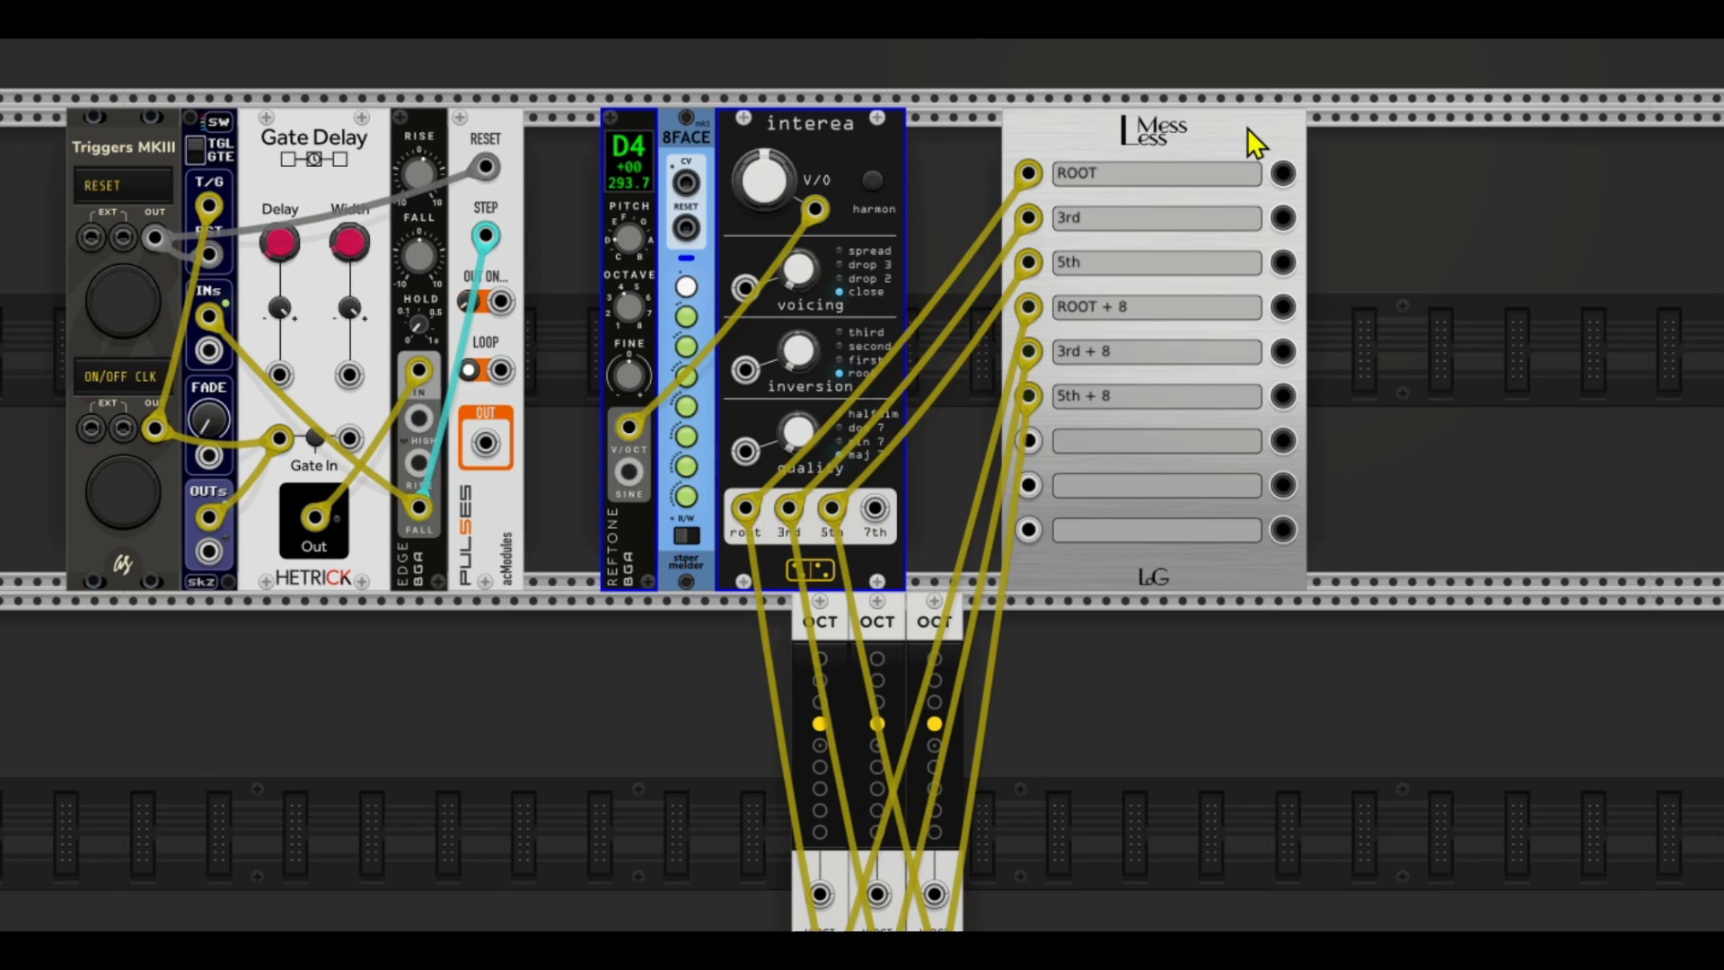
Step: Move the three OCT modules up between interea and Less Mess, shifting Less Mess so it sits directly beside them
left_click_drag(1248, 127, 1483, 126)
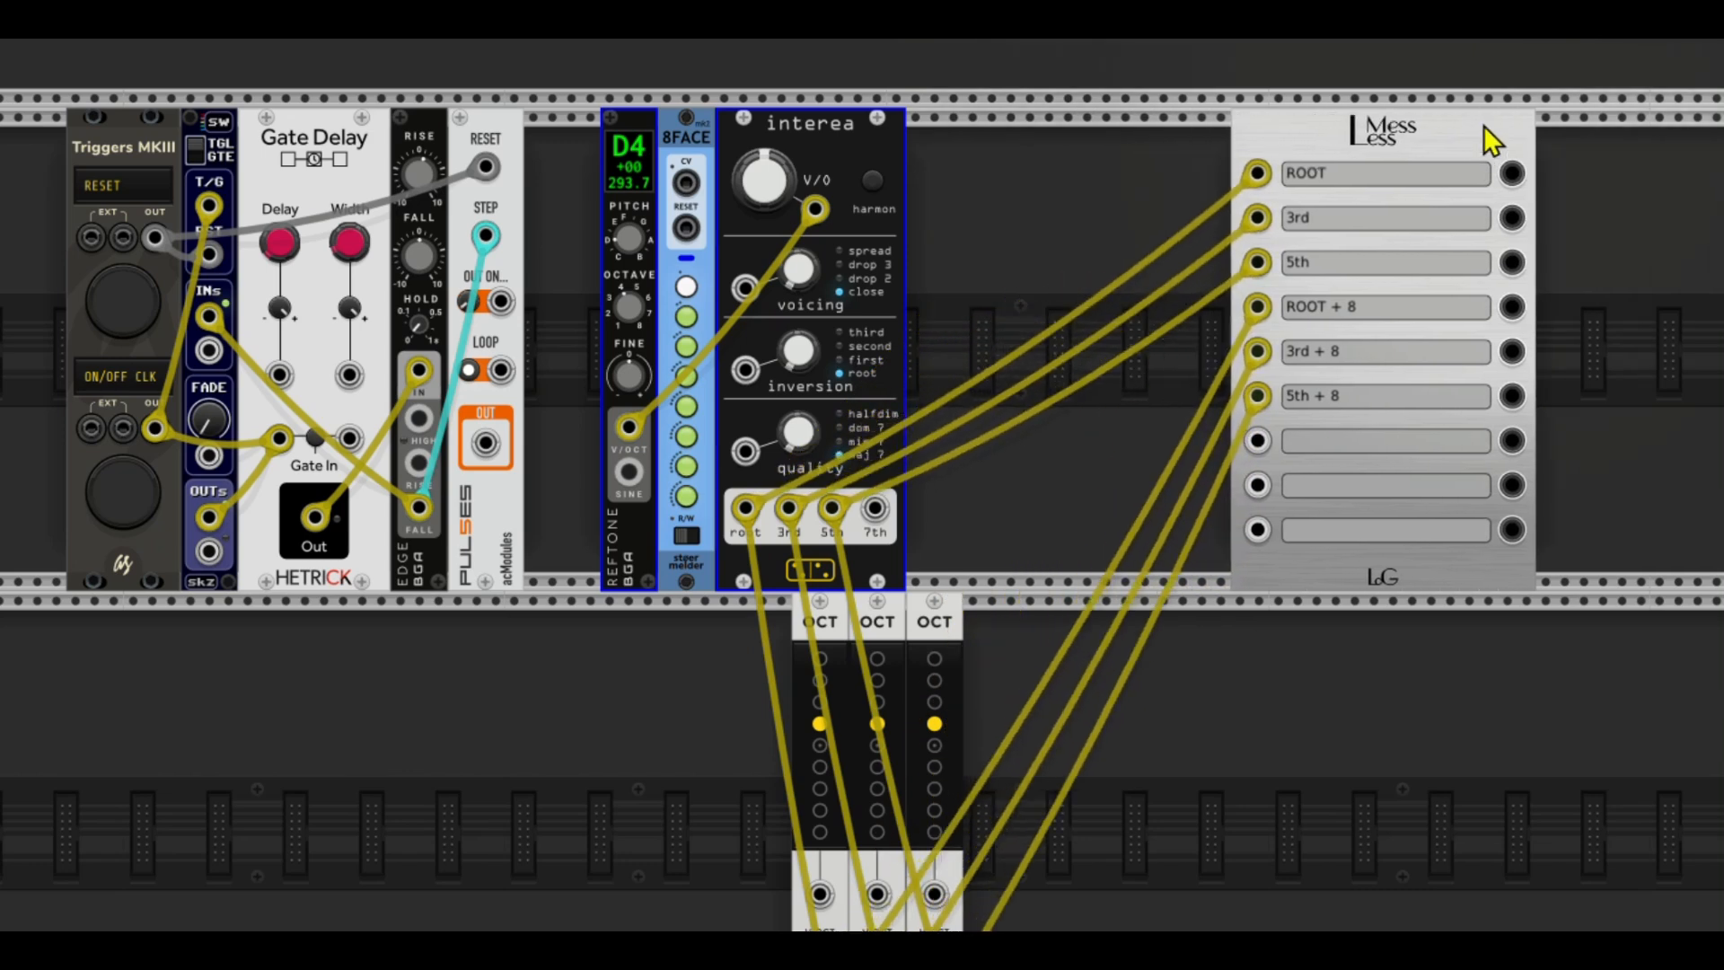
left_click_drag(1043, 735, 1033, 727)
left_click_drag(934, 682, 1069, 446)
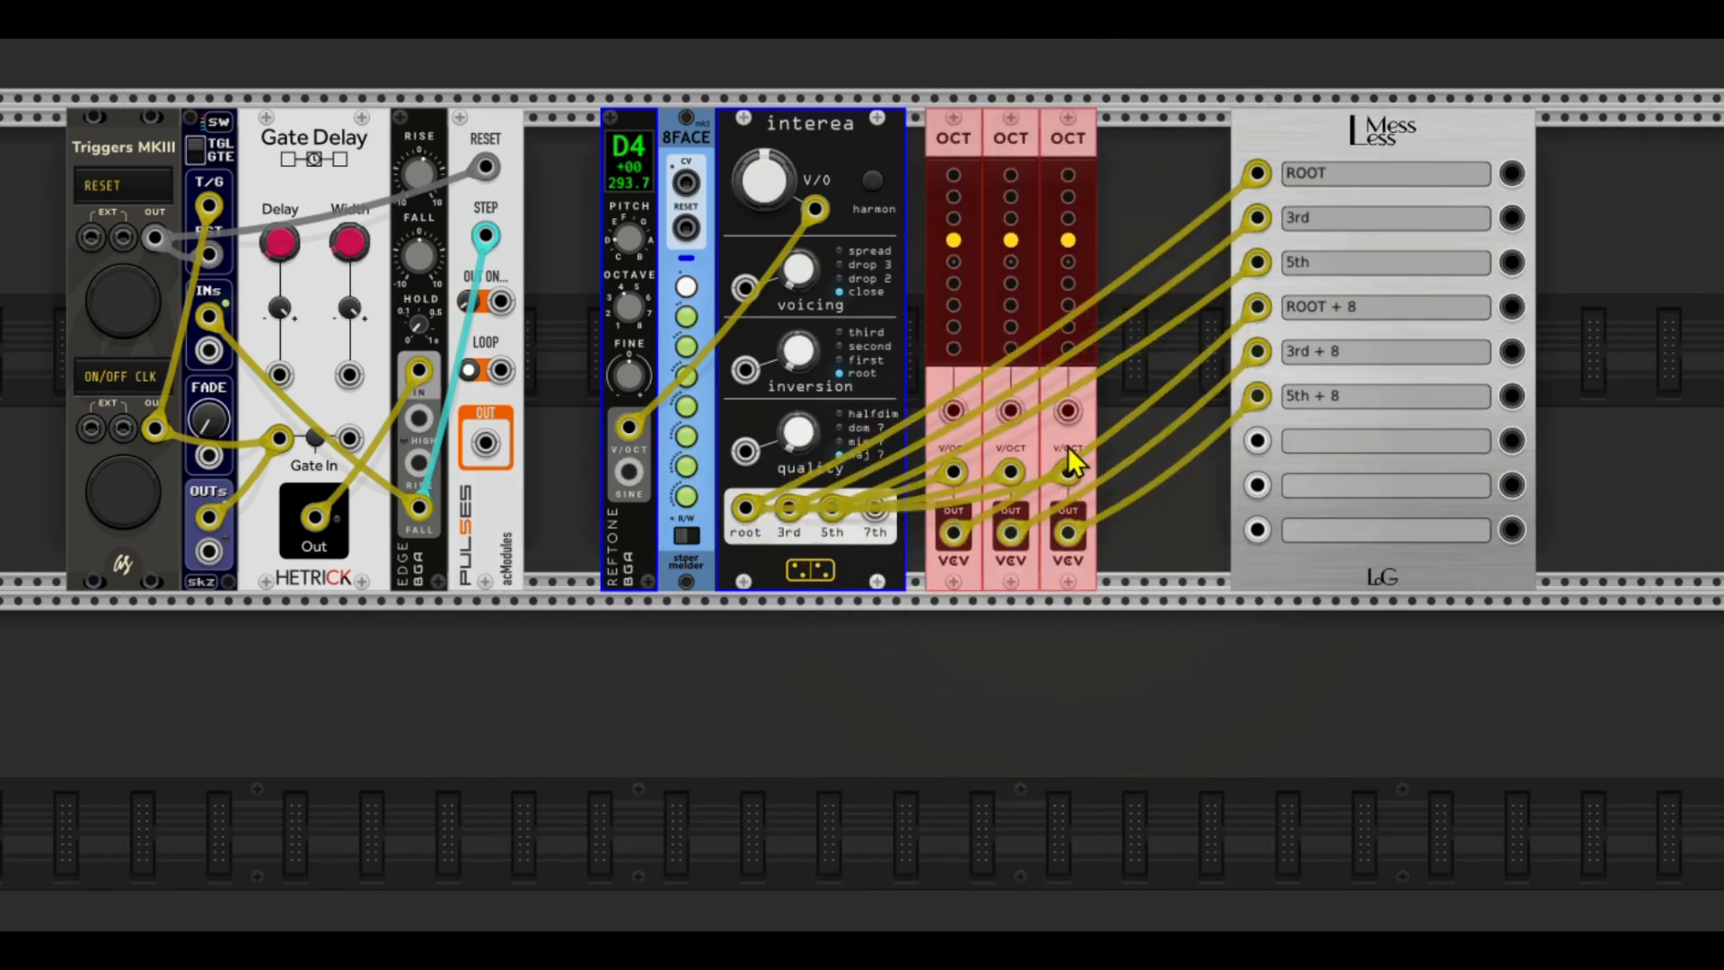
left_click_drag(1358, 135, 1212, 144)
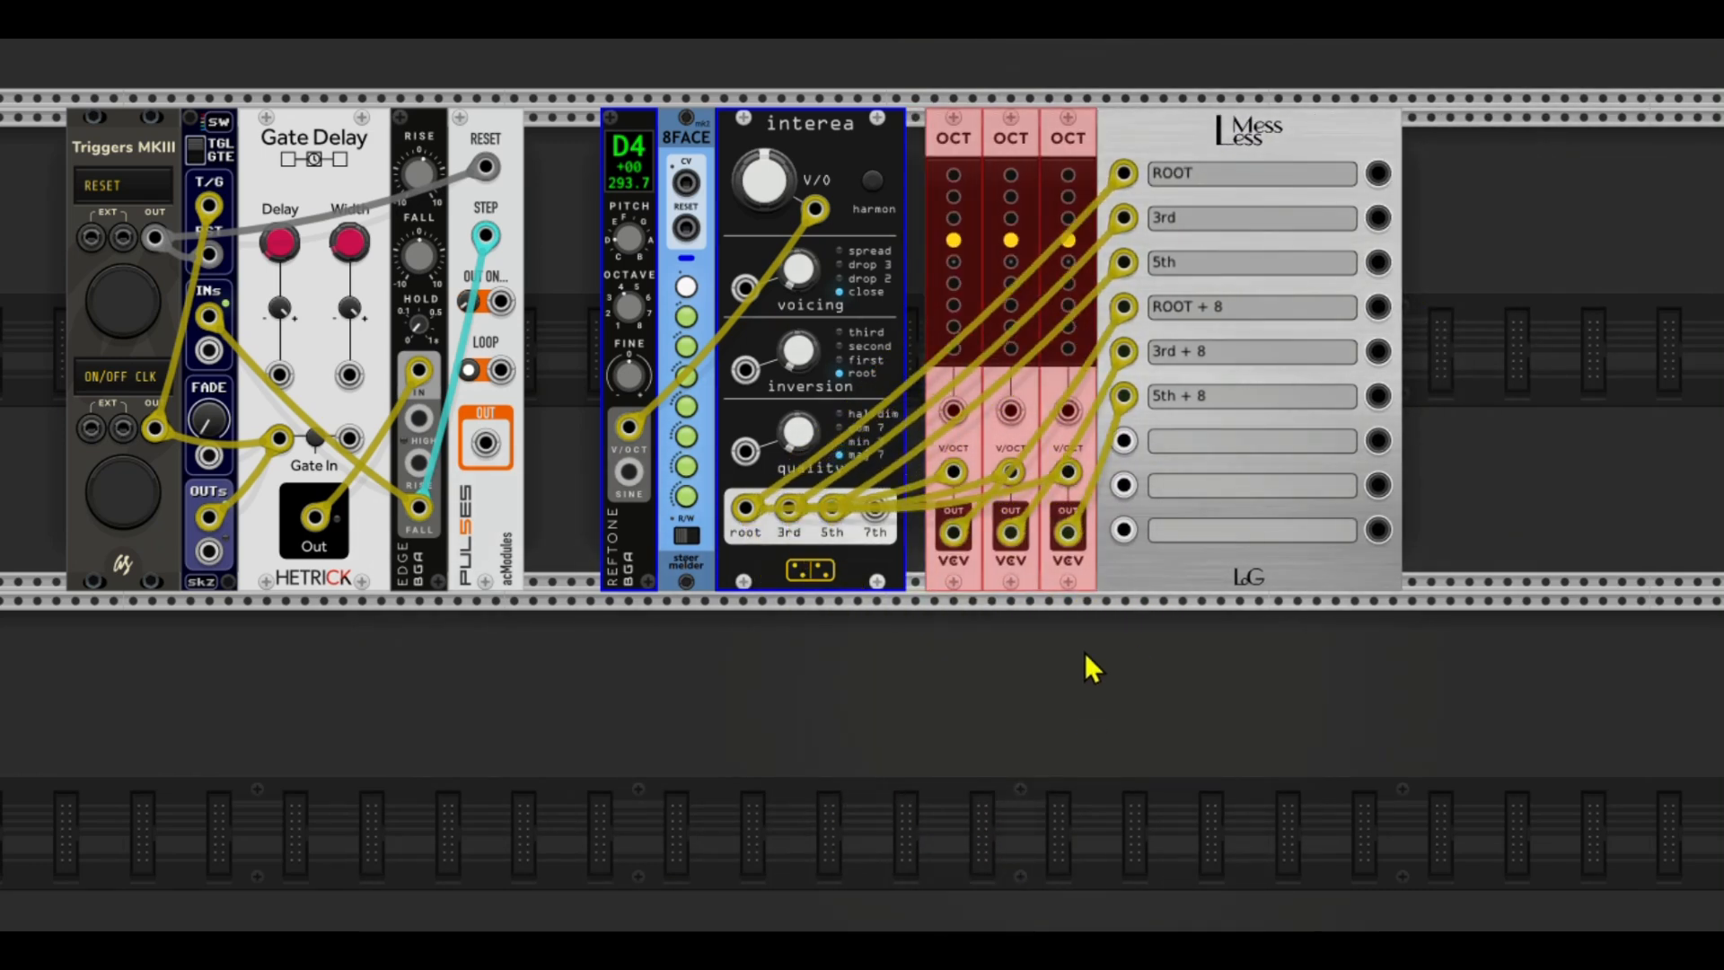
Step: Add a Carousel module after Less Mess in the upper row, leaving a small gap between them
left_click(1630, 286)
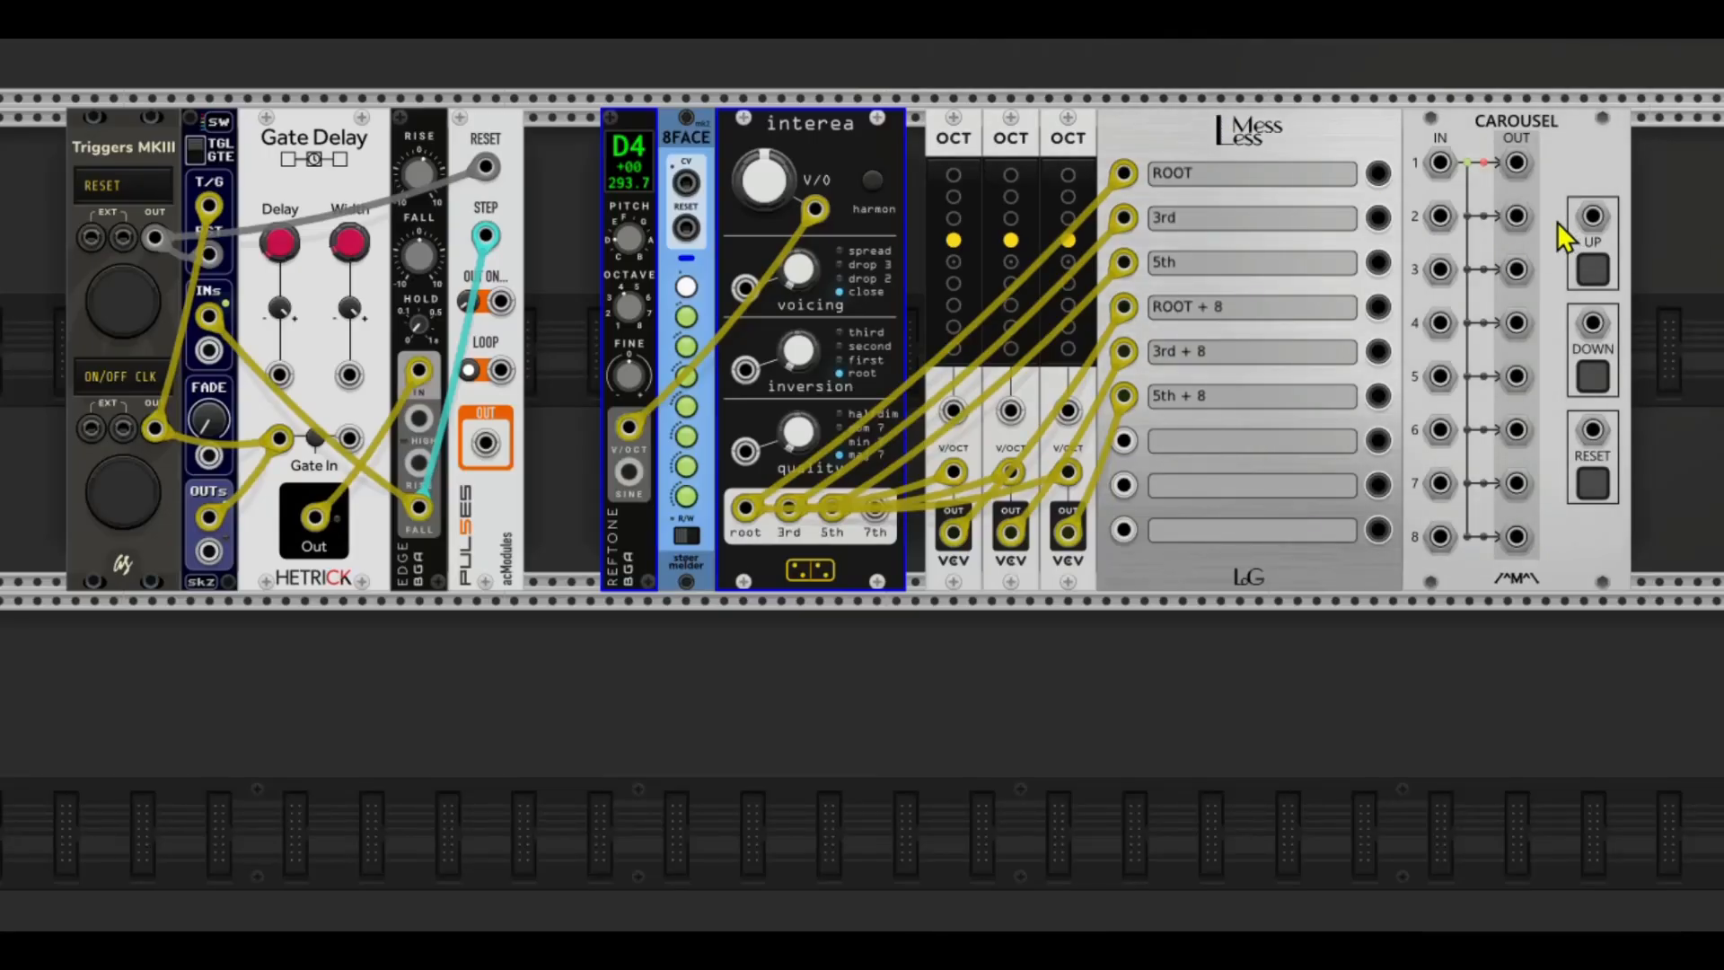
left_click_drag(1436, 146, 1474, 148)
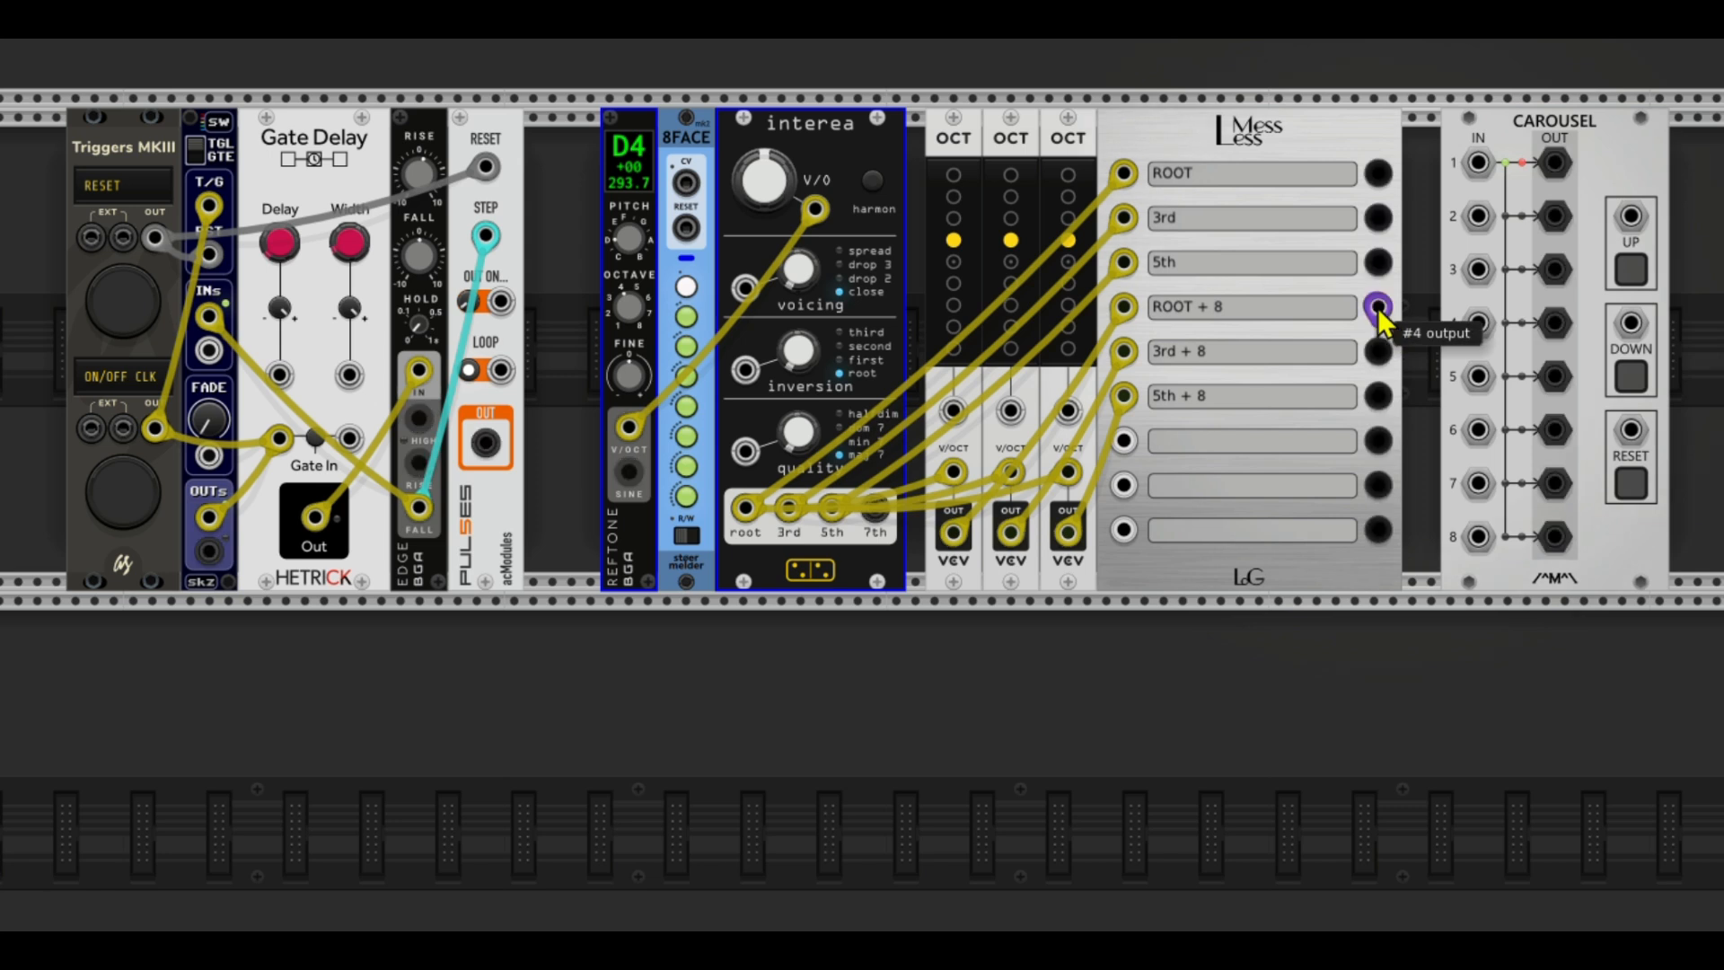
Step: Patch the Less Mess outputs ROOT + 8, 3rd + 8 and 5th + 8 to Carousel inputs 1, 2 and 3
left_click_drag(1378, 308, 1473, 167)
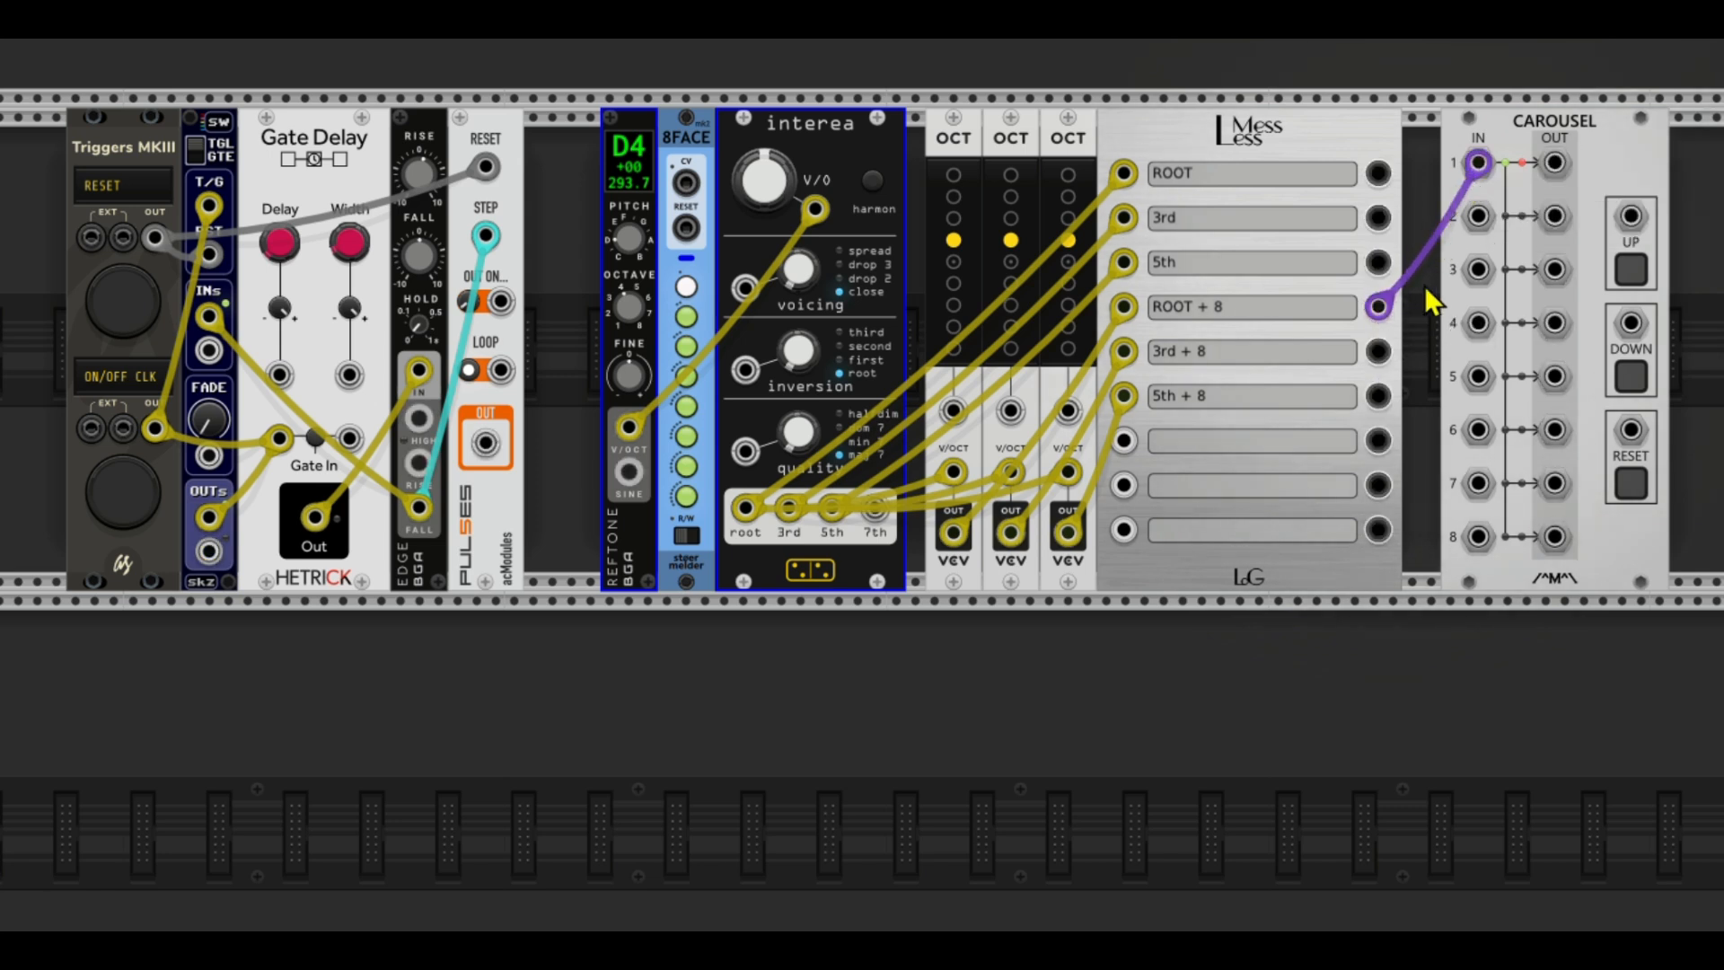
left_click_drag(1378, 352, 1478, 219)
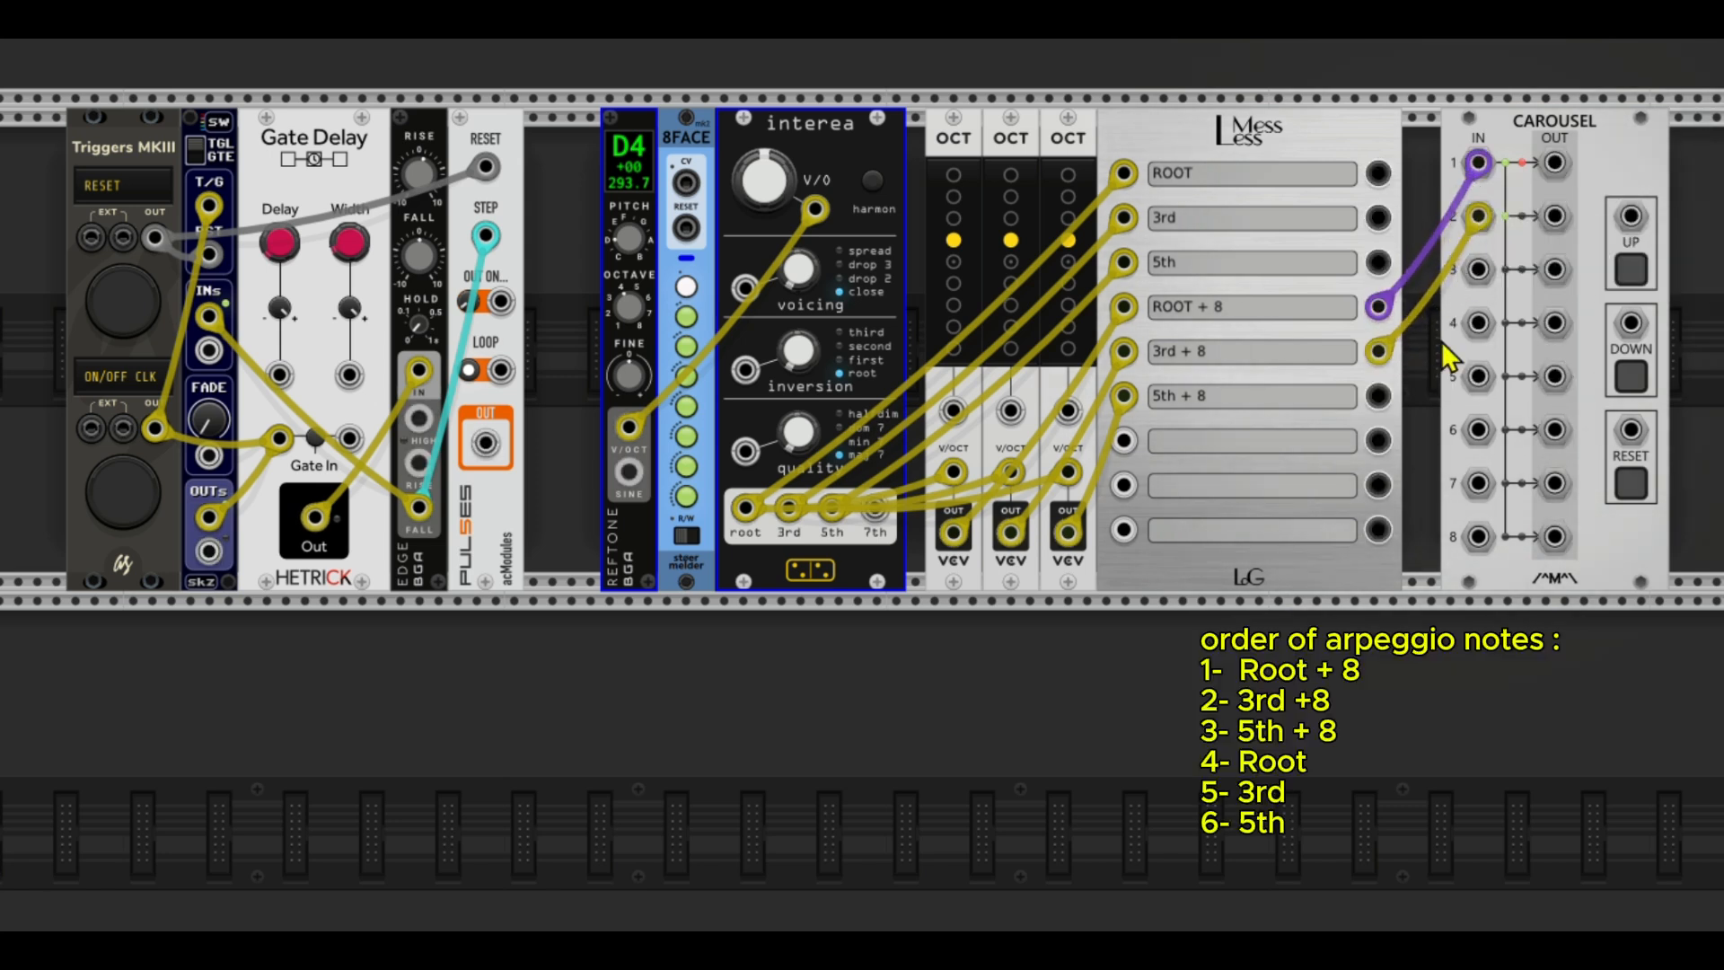
left_click_drag(1379, 395, 1435, 346)
left_click_drag(1456, 282, 1479, 269)
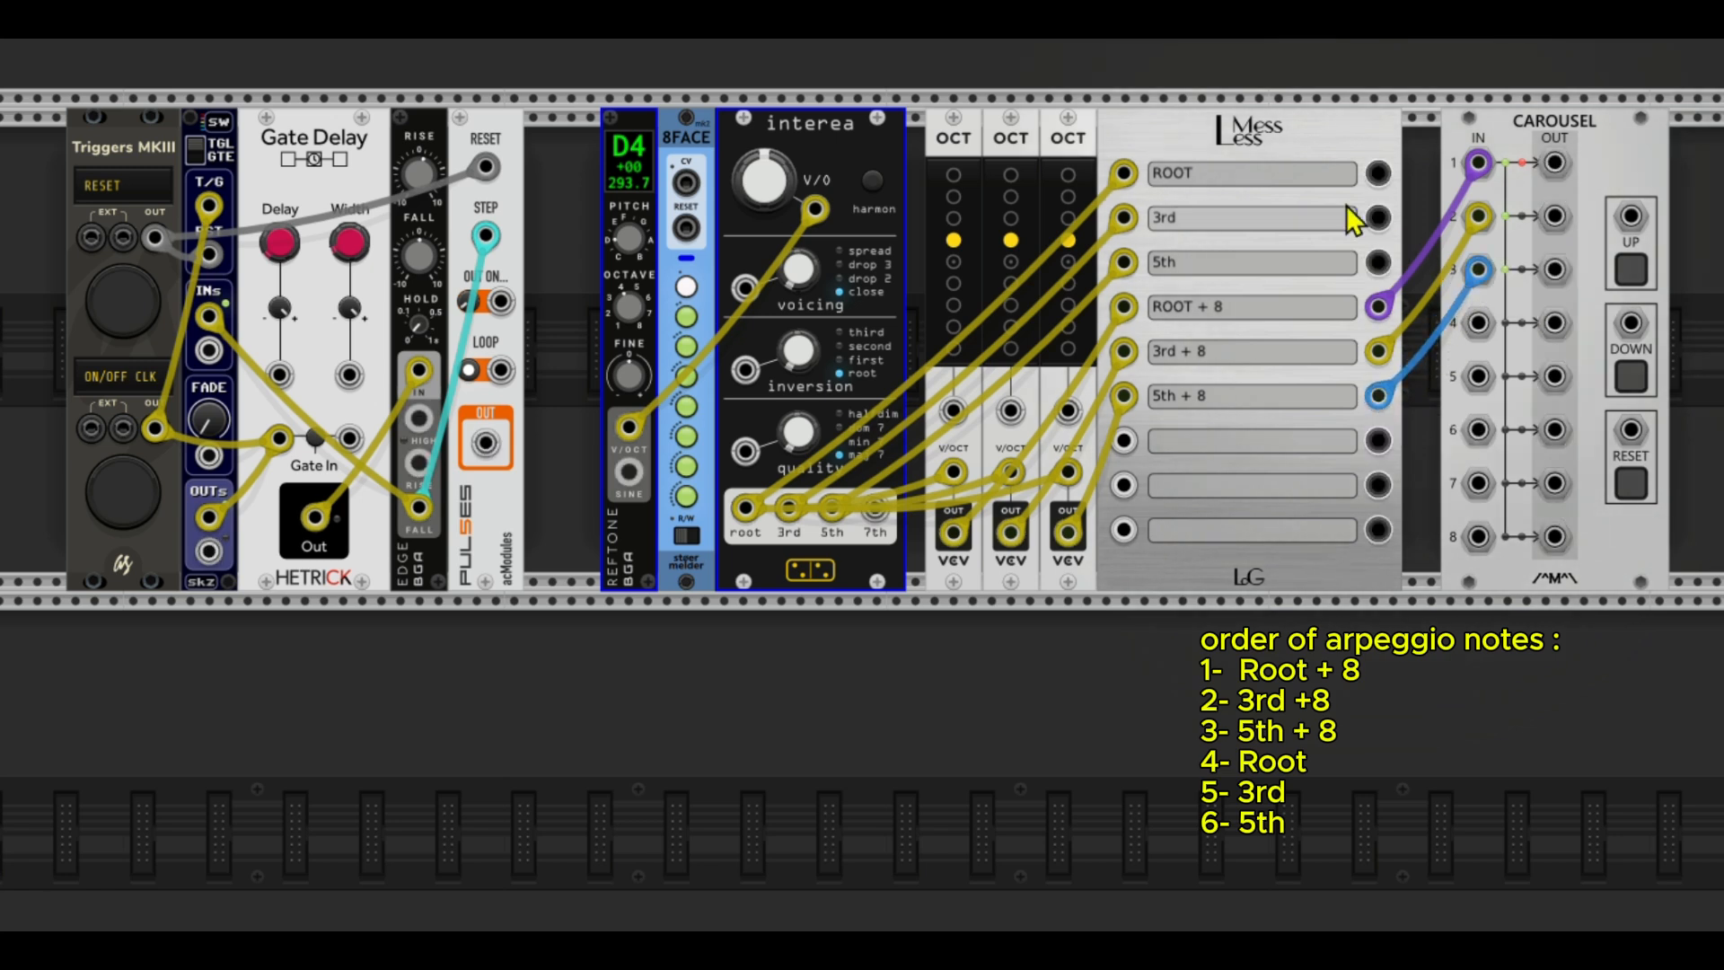
Step: Patch the Less Mess ROOT, 3rd and 5th outputs to Carousel inputs 4, 5 and 6, and EDGE's falling trigger output to Carousel's UP input
left_click_drag(1378, 173, 1478, 322)
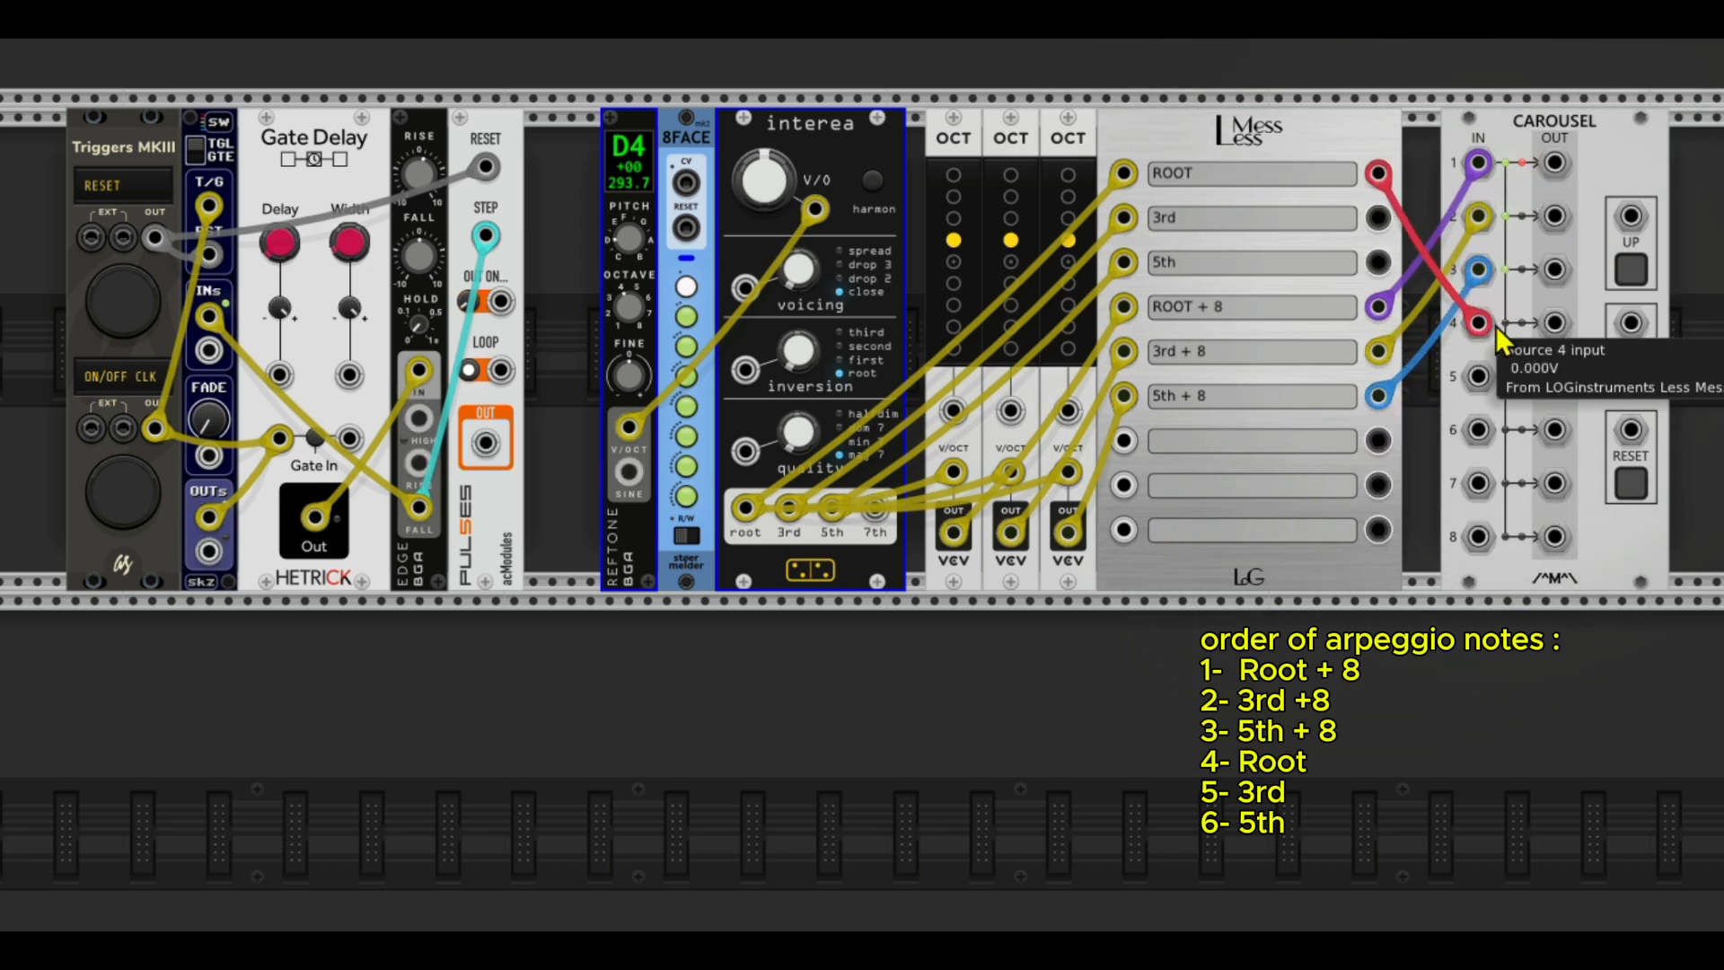
left_click_drag(1380, 218, 1477, 375)
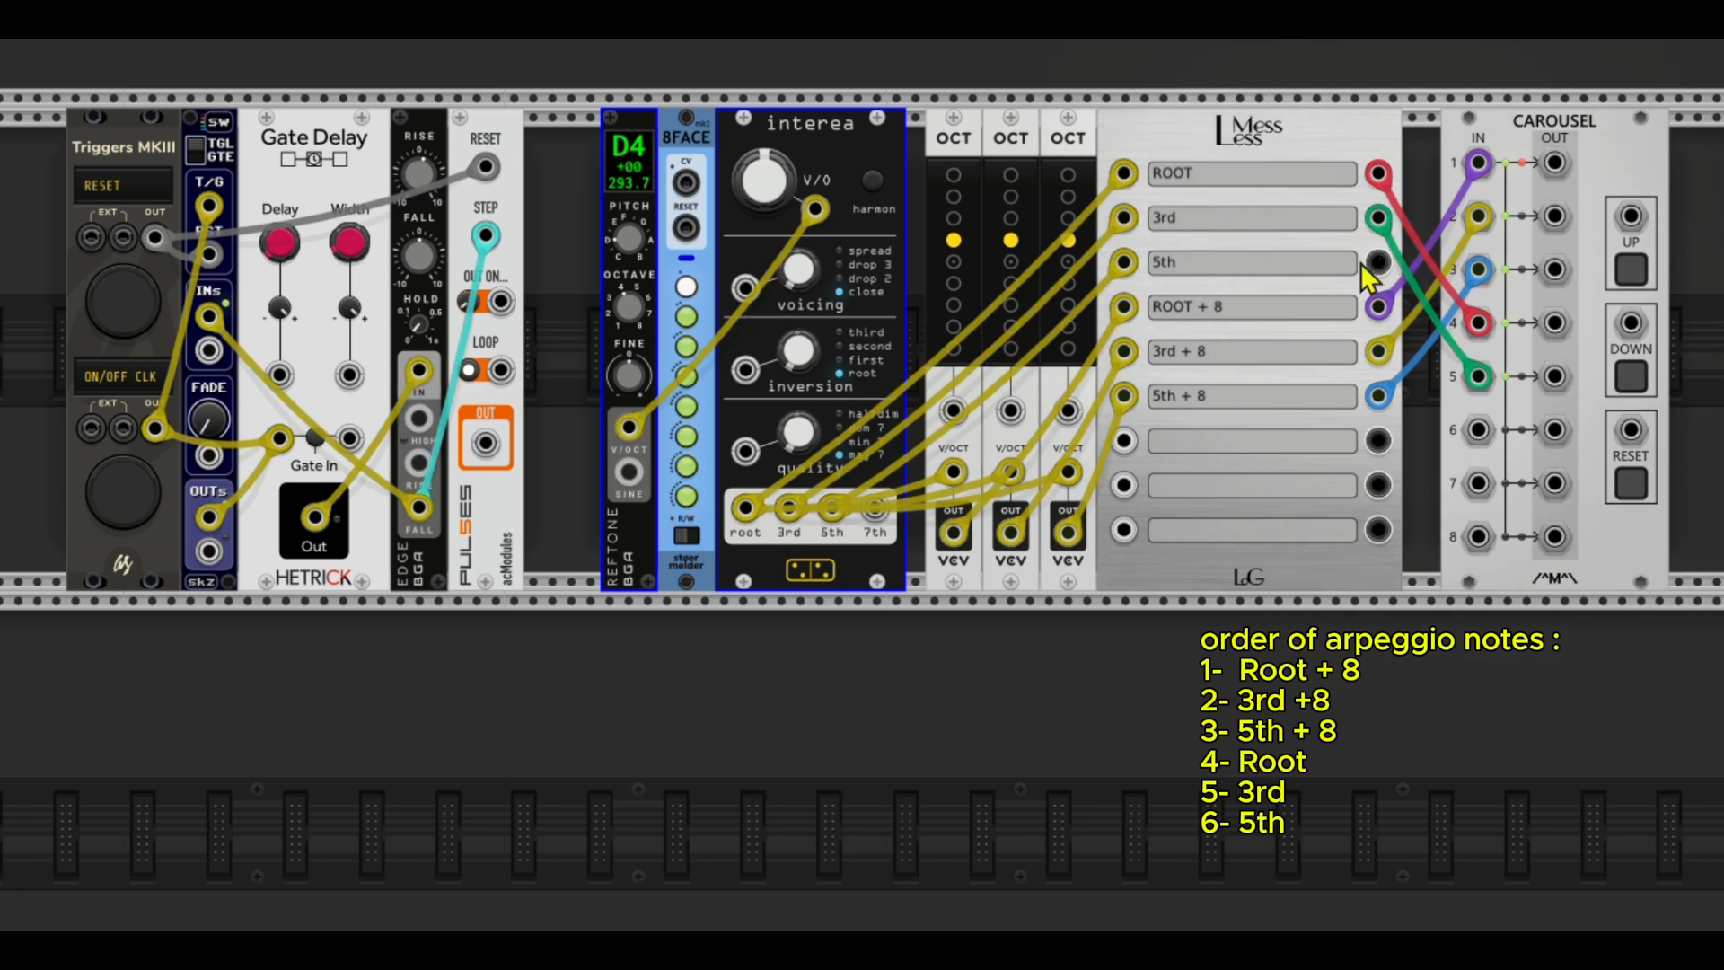
left_click_drag(1378, 263, 1478, 429)
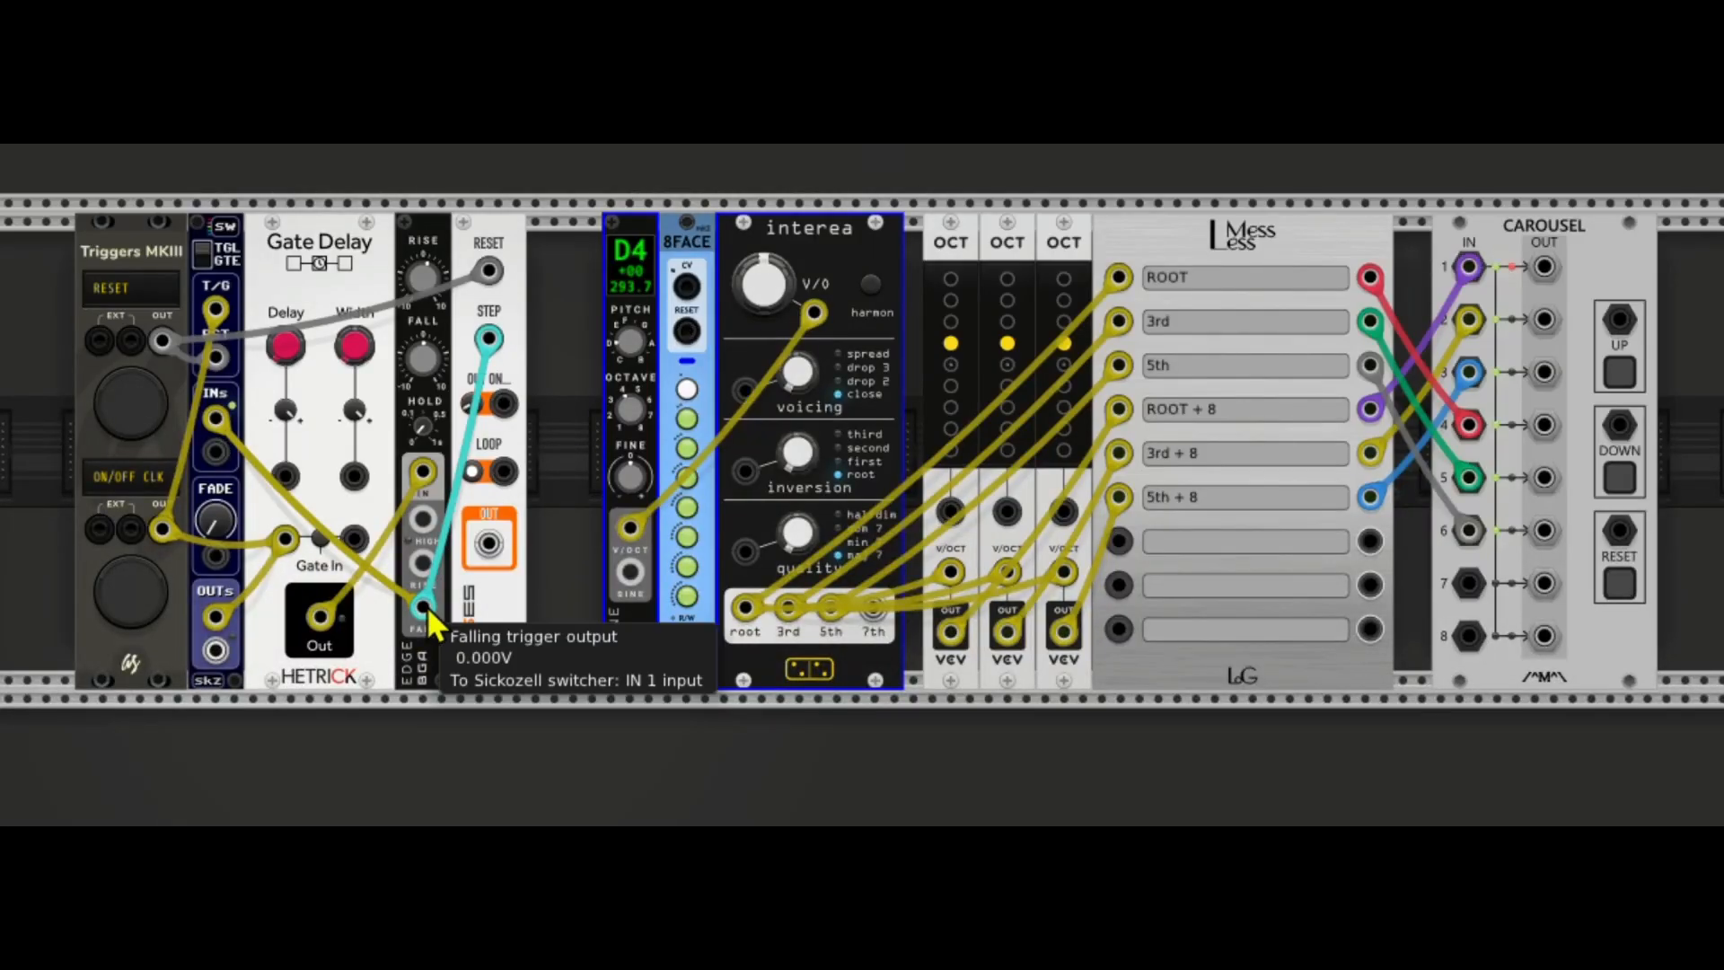
left_click_drag(428, 606, 1619, 322)
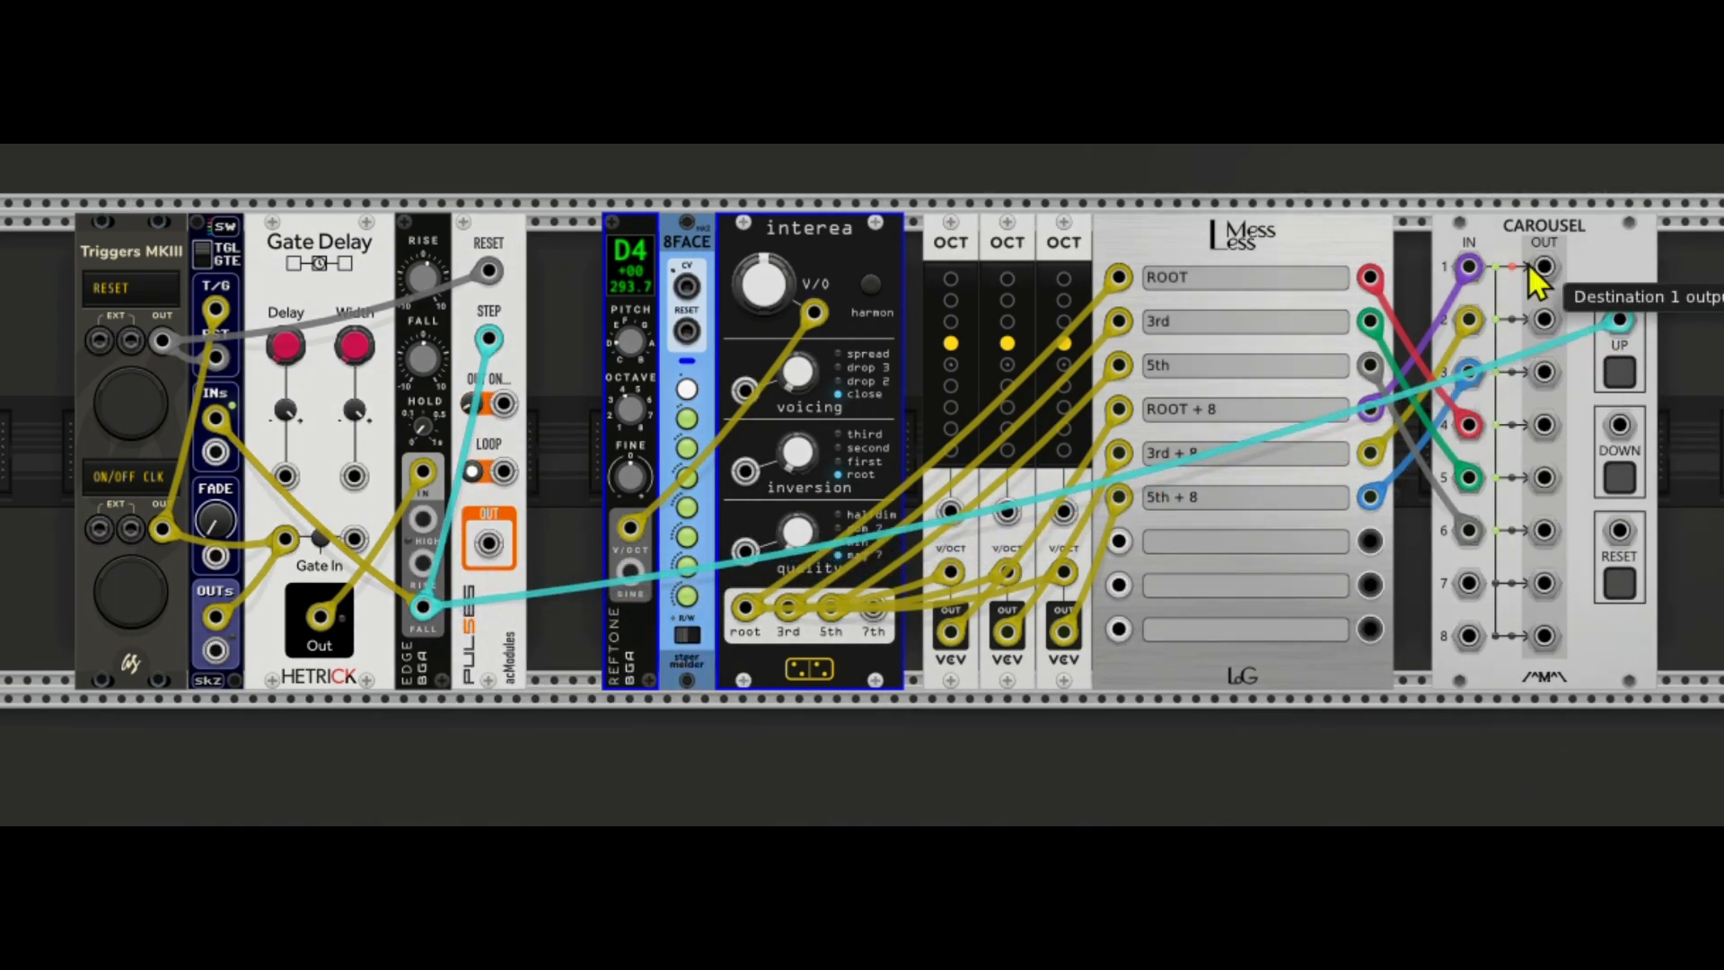
Step: Set the Gate Delay's delay time to 0.0 s and confirm its gate width at 0.1 s
right_click(283, 346)
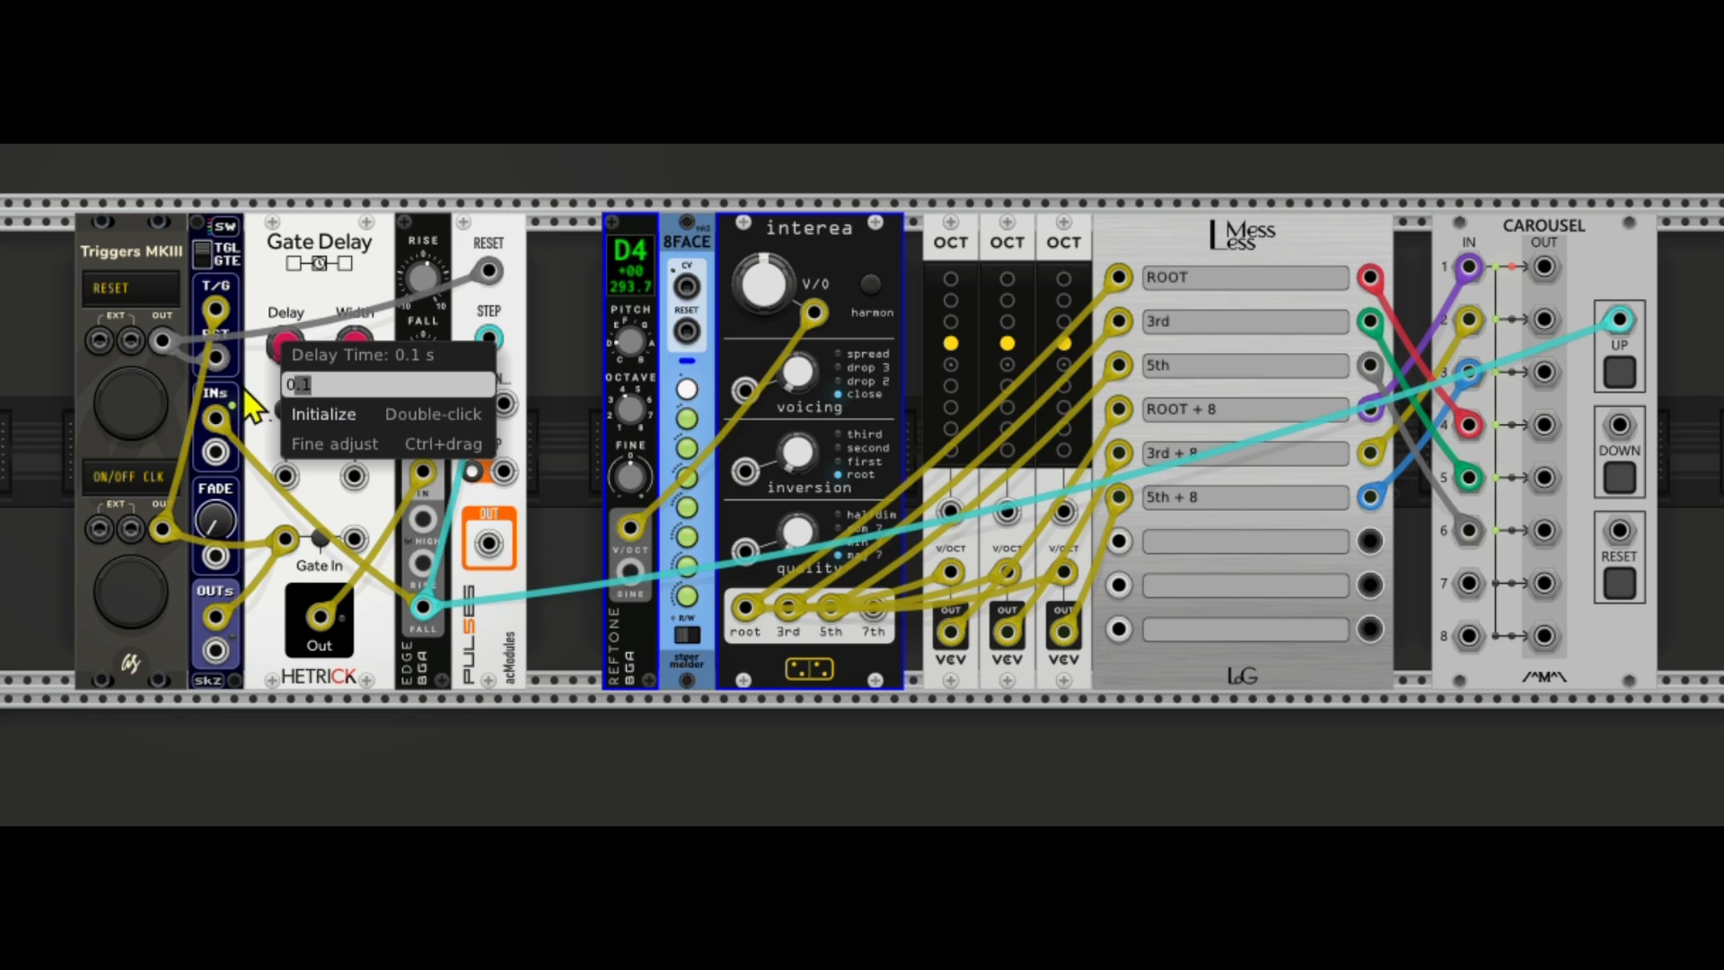
type("0.0")
key("Return")
right_click(356, 345)
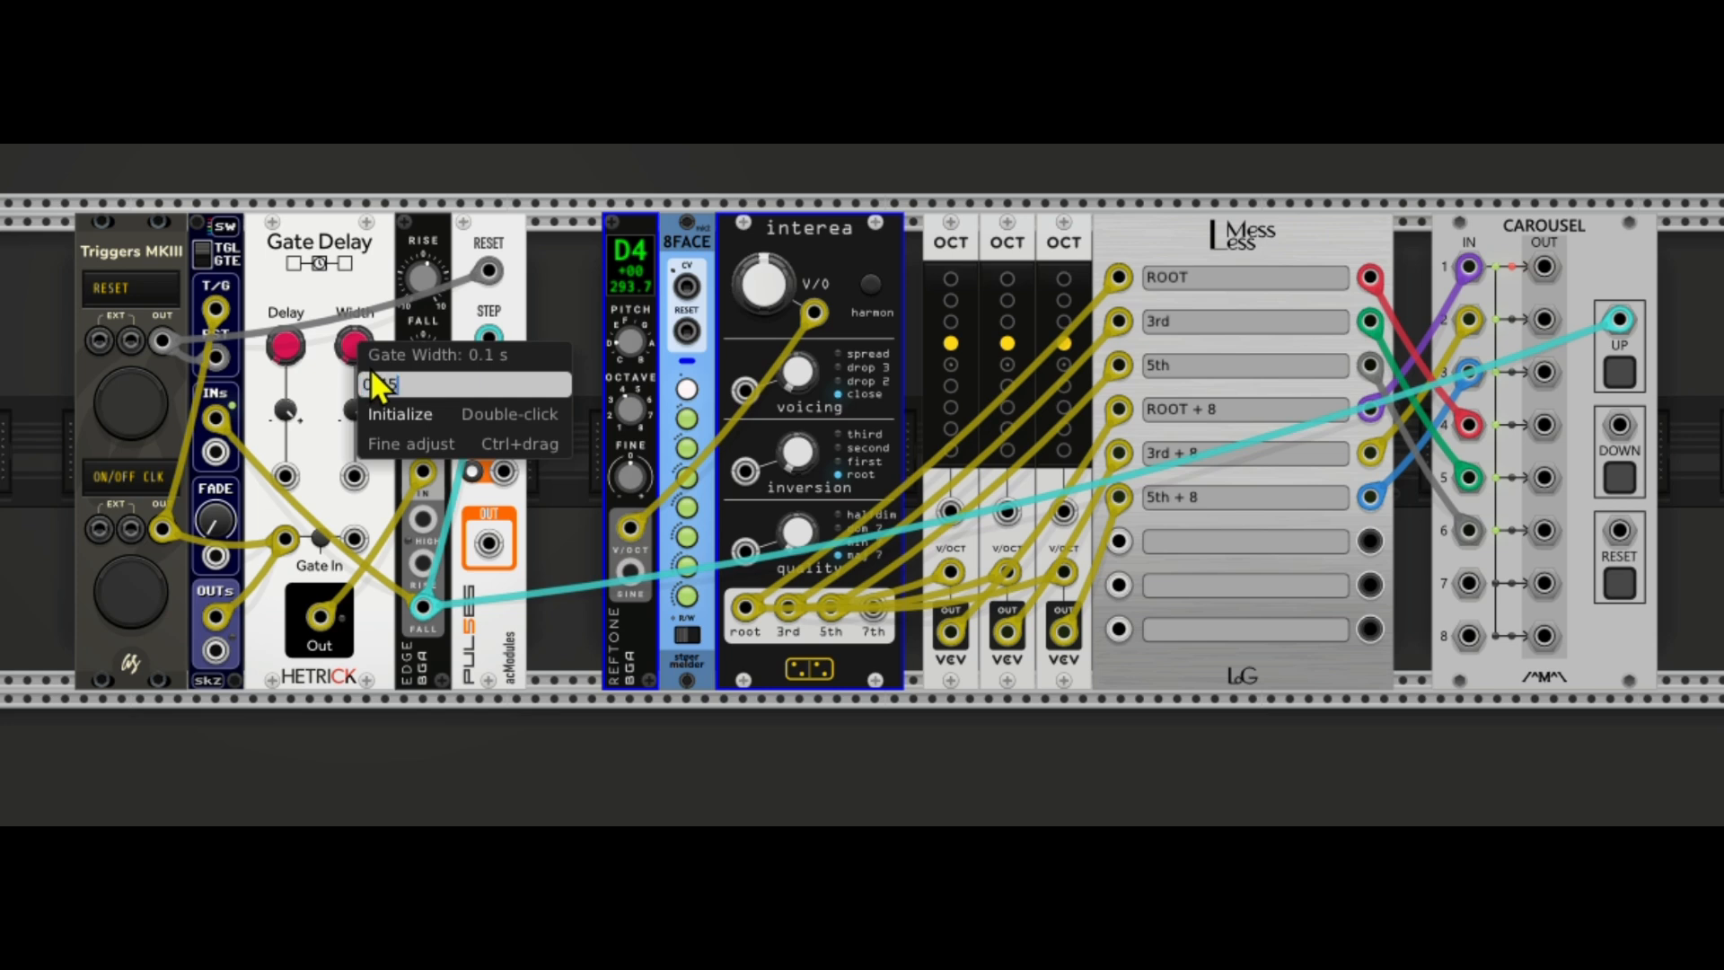
key("Return")
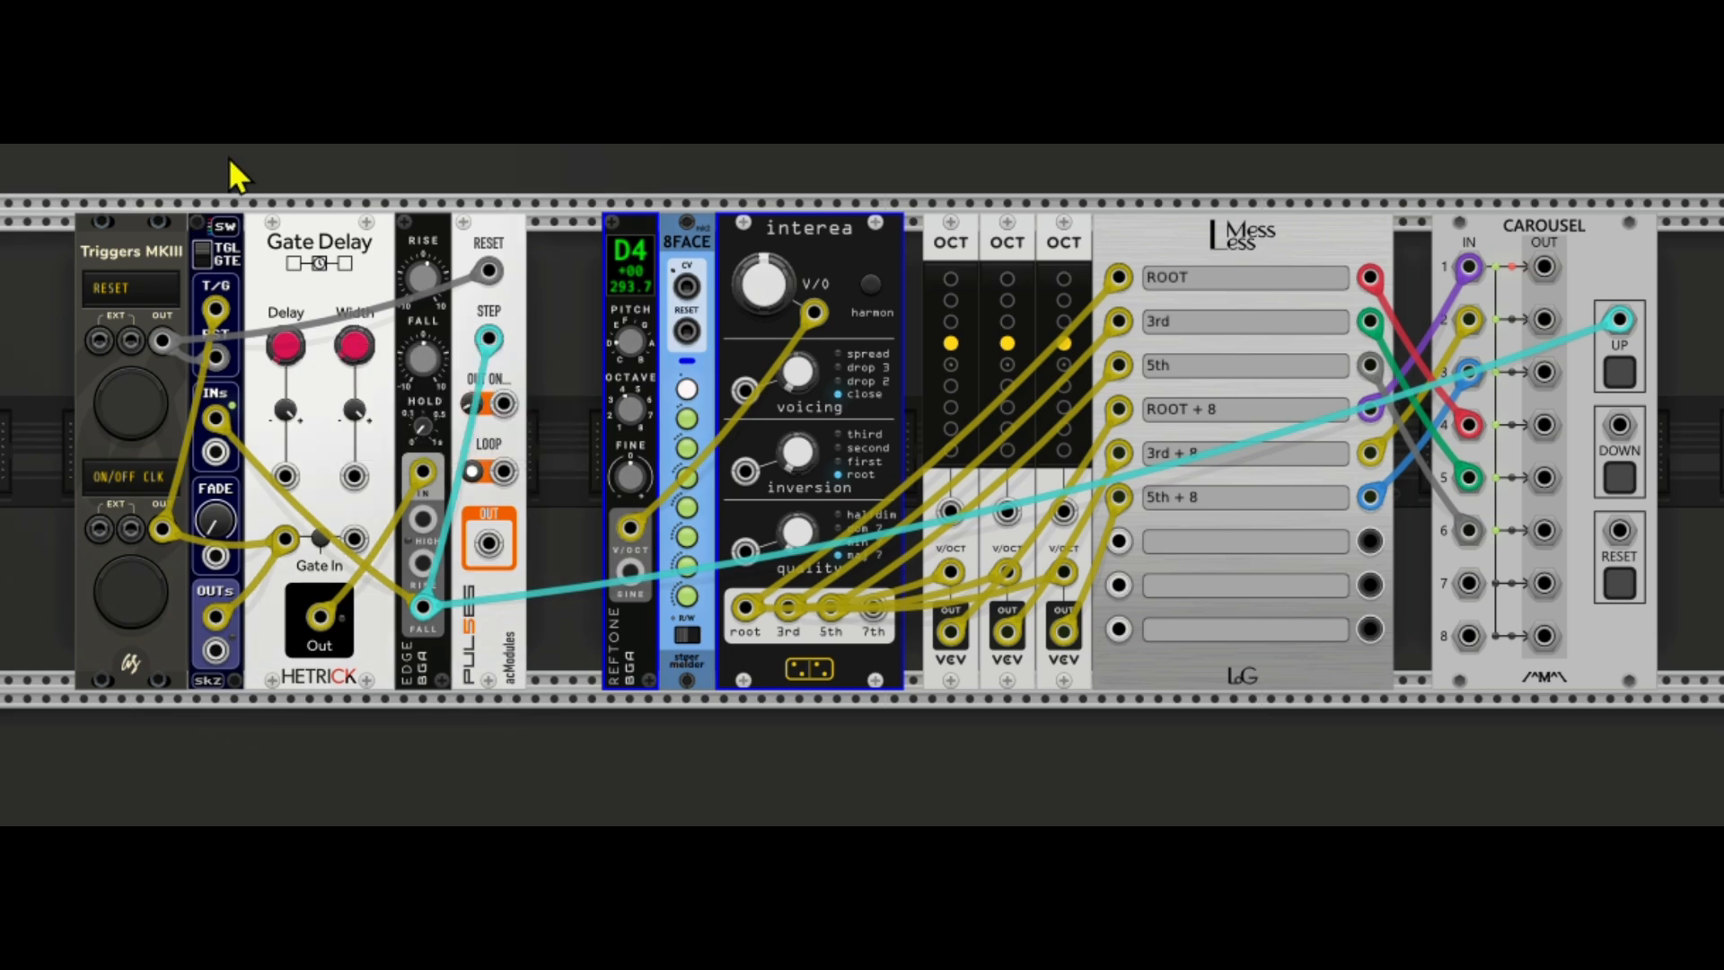
Step: Set the "Out on..." value of the PULSES module to 6
right_click(473, 400)
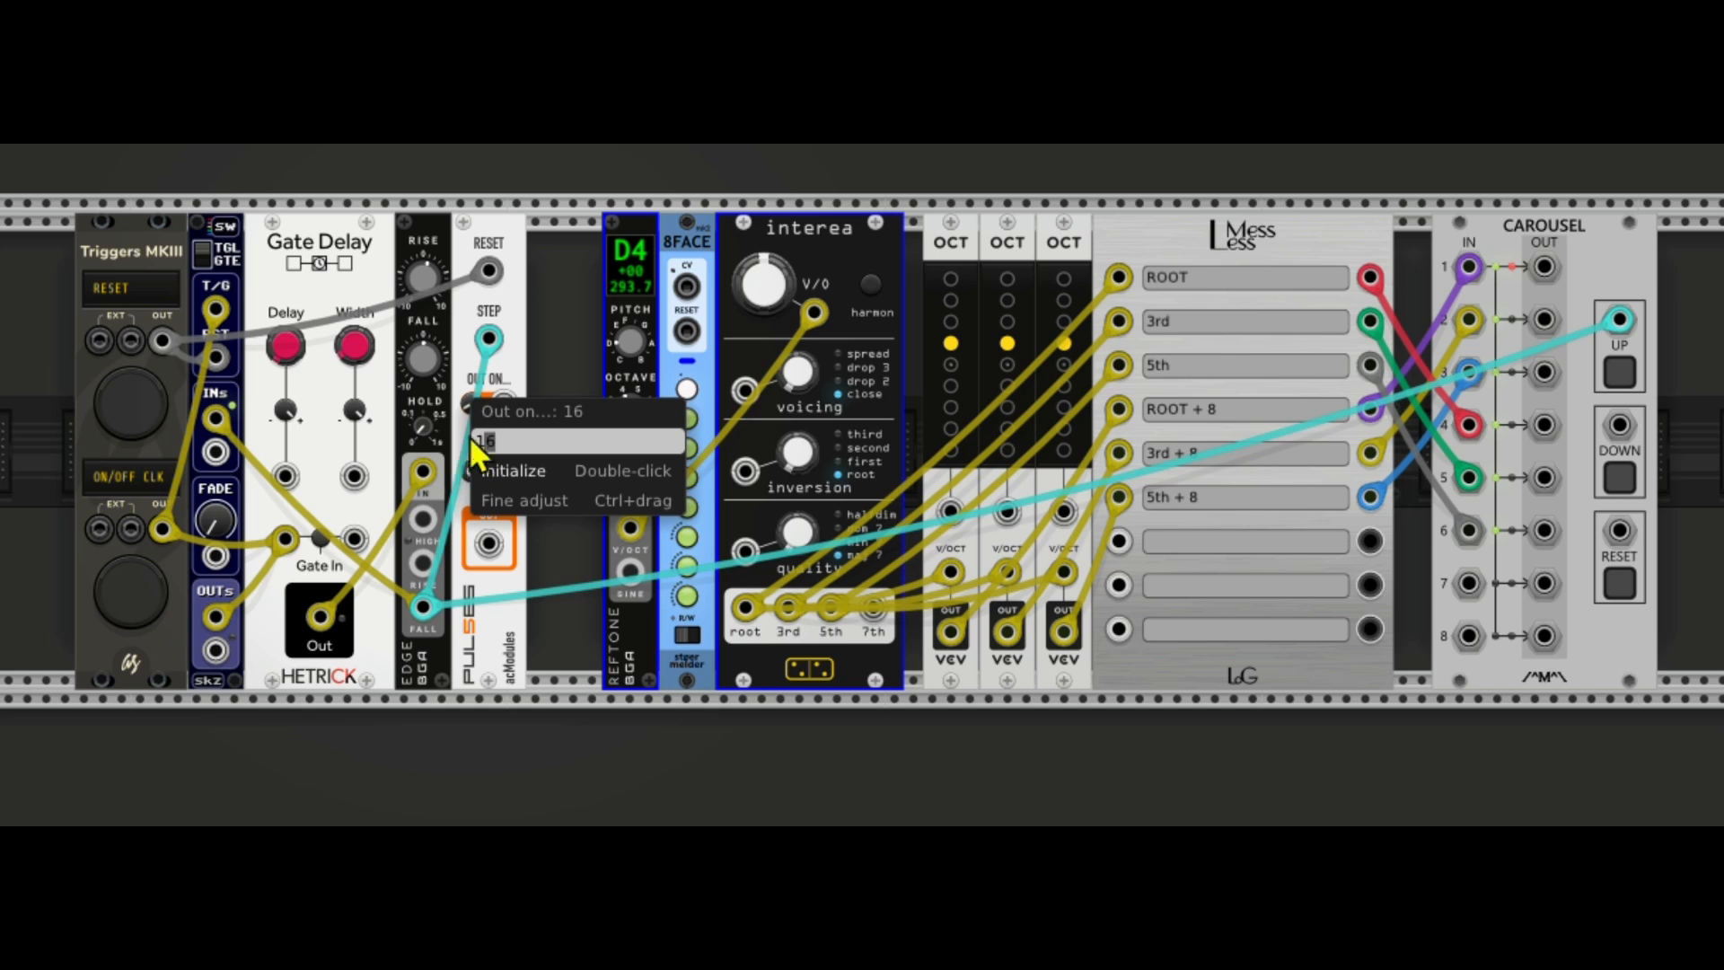
type("6")
key("Return")
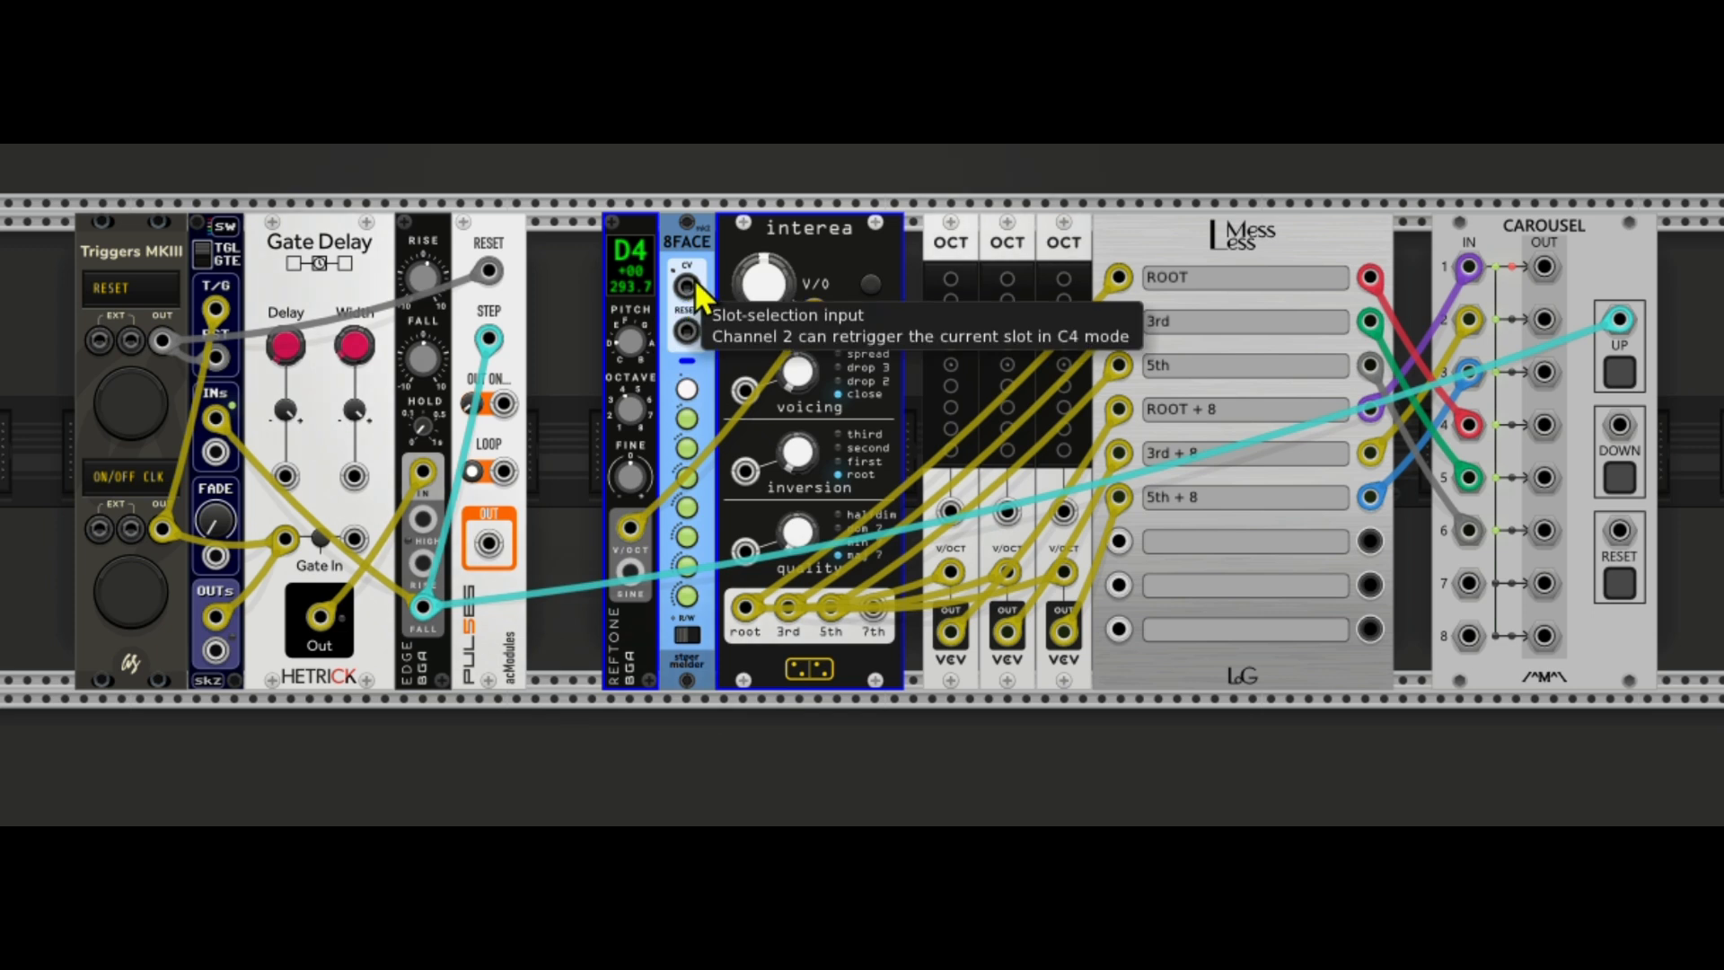
Step: Patch the PULSES output to 8FACE's CV input, and the RESET trigger output to the reset inputs of 8FACE and Carousel
left_click_drag(695, 282, 653, 307)
left_click_drag(578, 355, 487, 543)
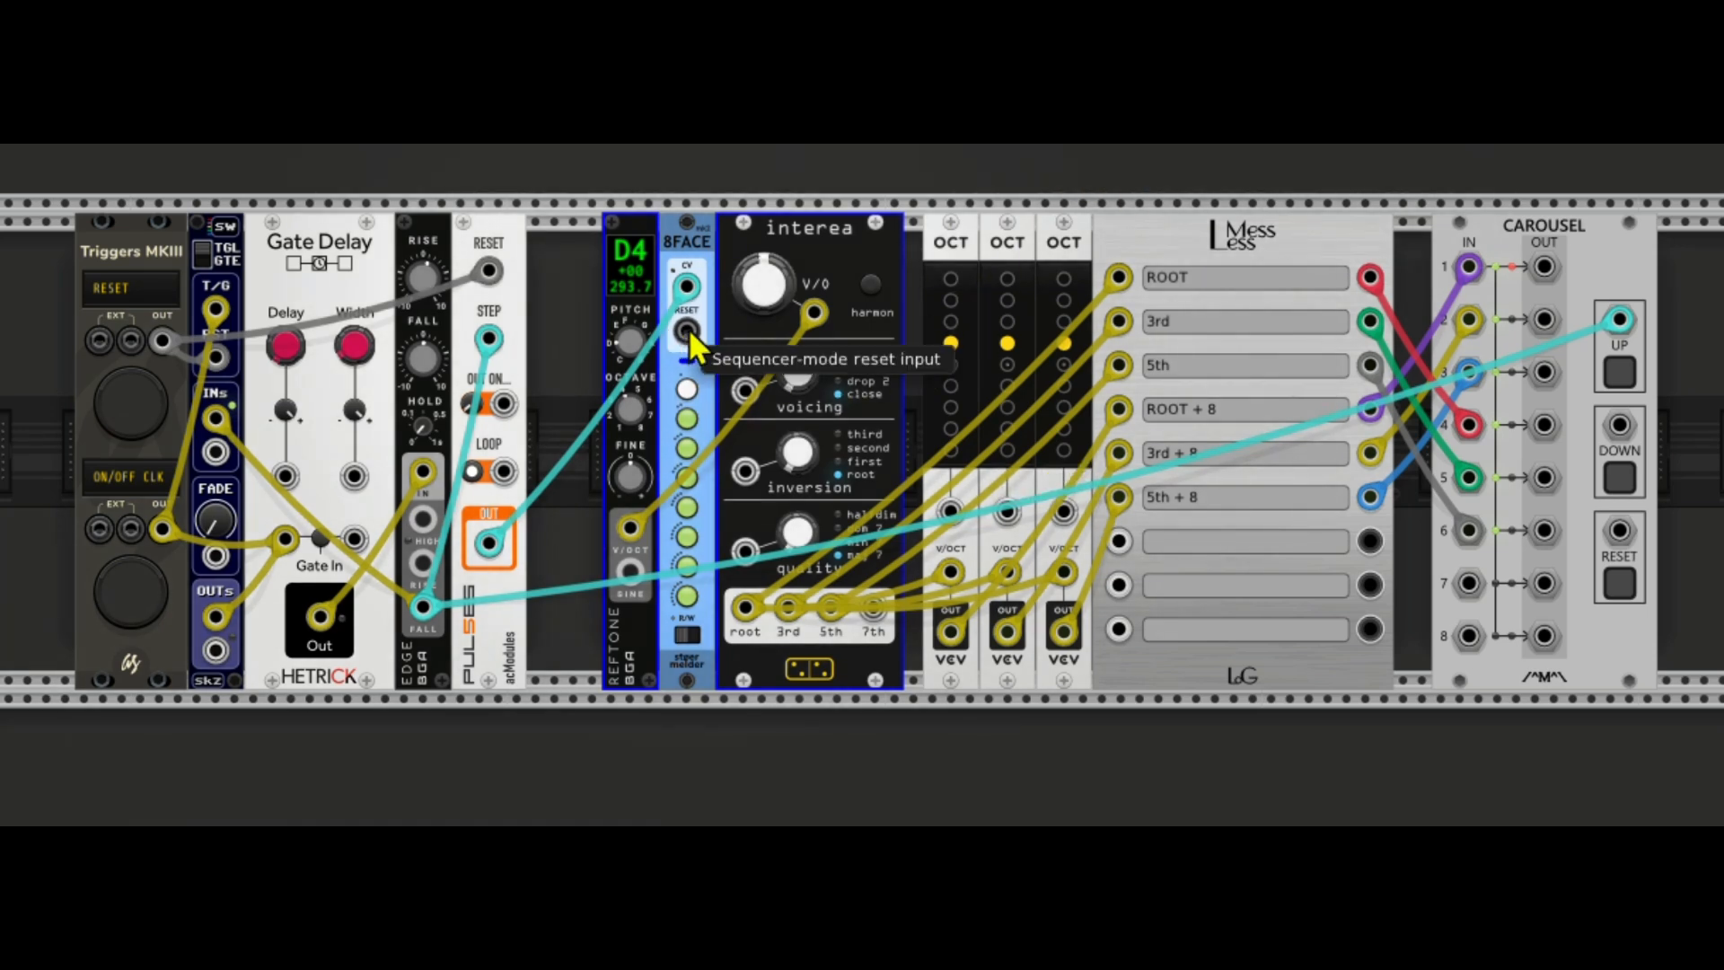
left_click_drag(686, 332, 163, 340)
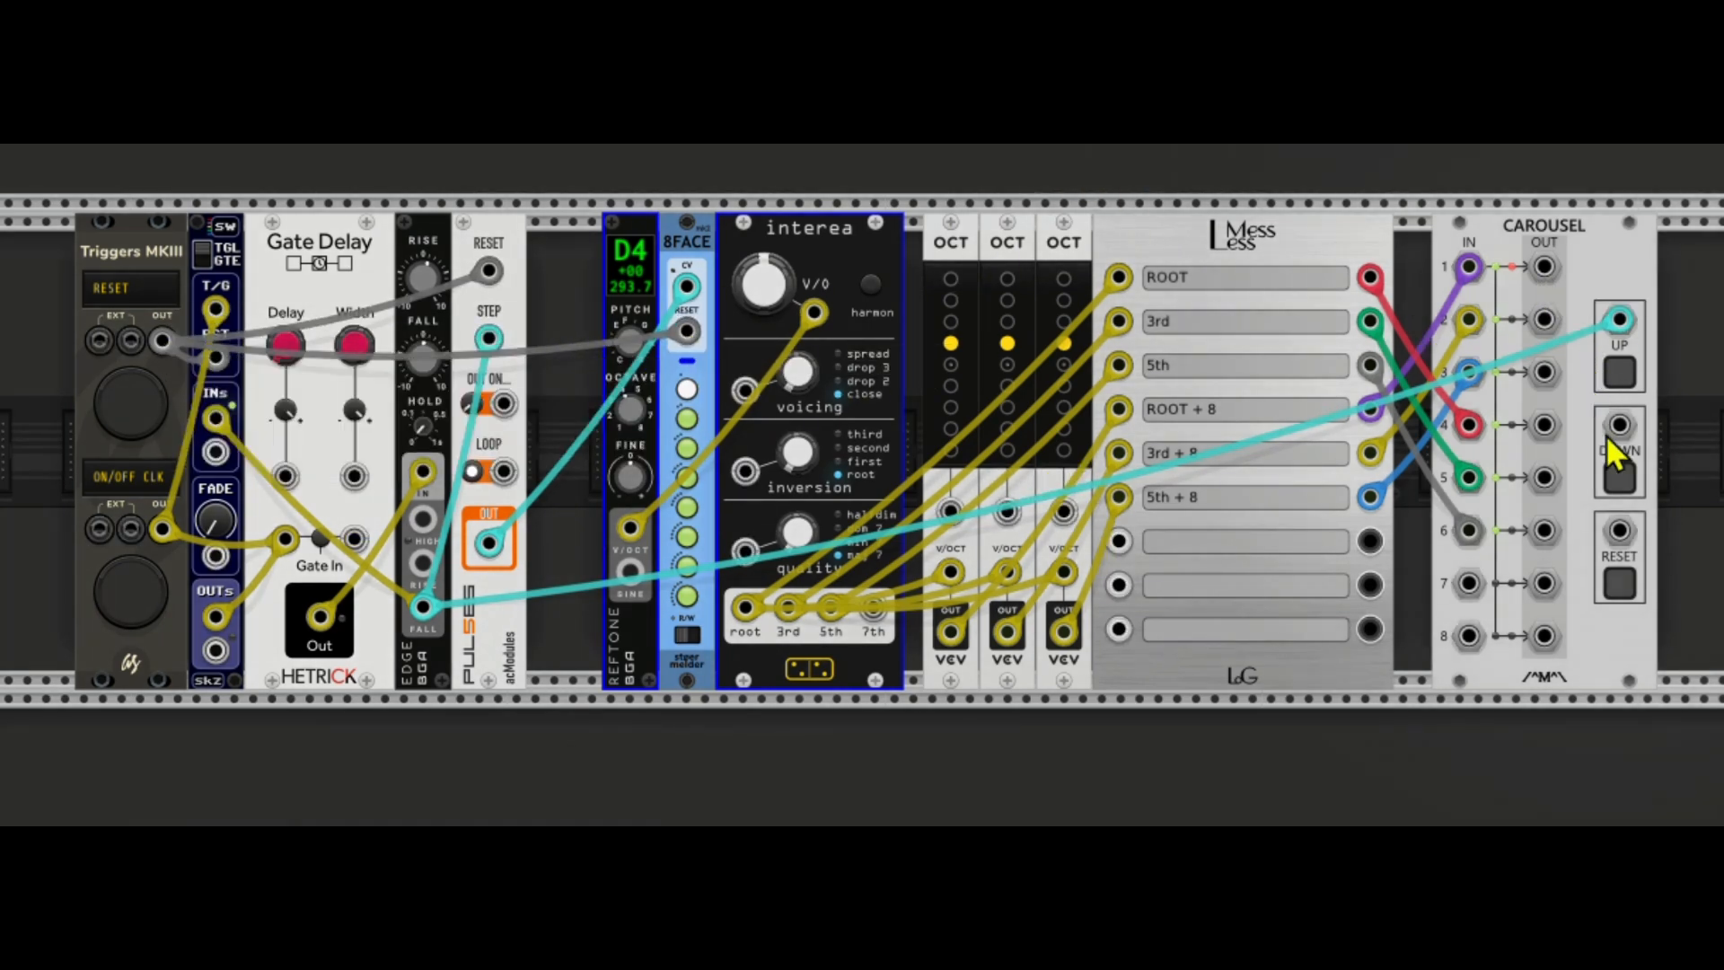
left_click_drag(1619, 529, 163, 340)
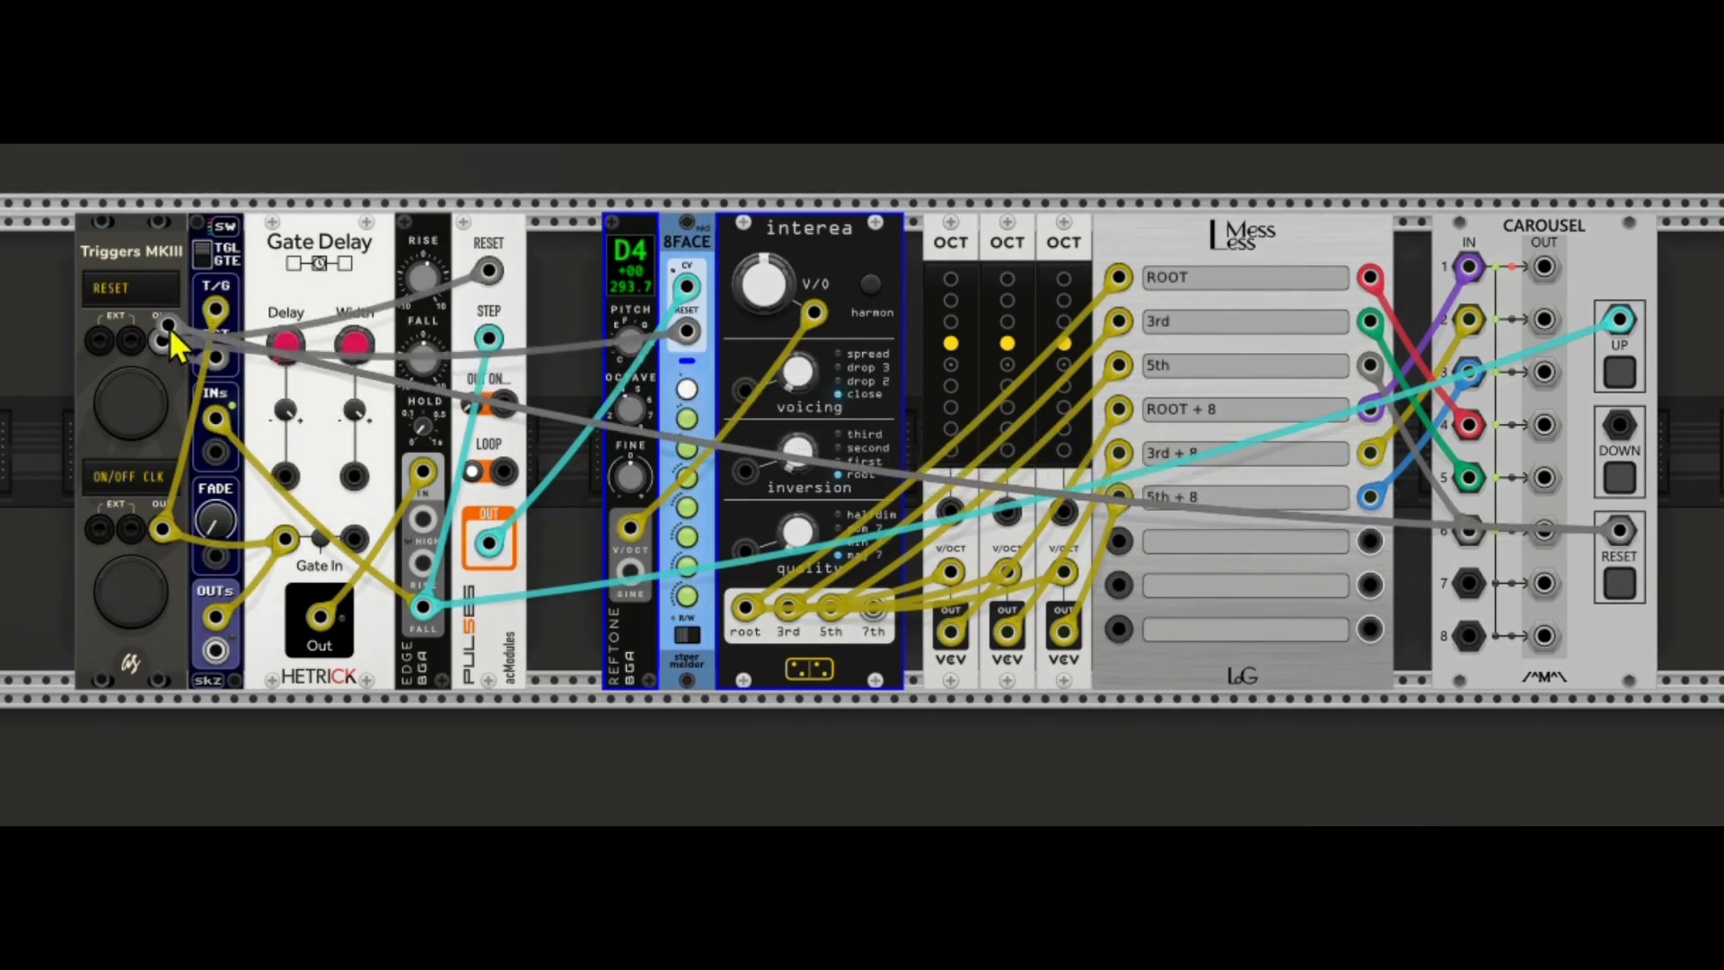
Step: Start the clock with the ON/OFF CLK trigger and fire the RESET trigger
left_click(129, 597)
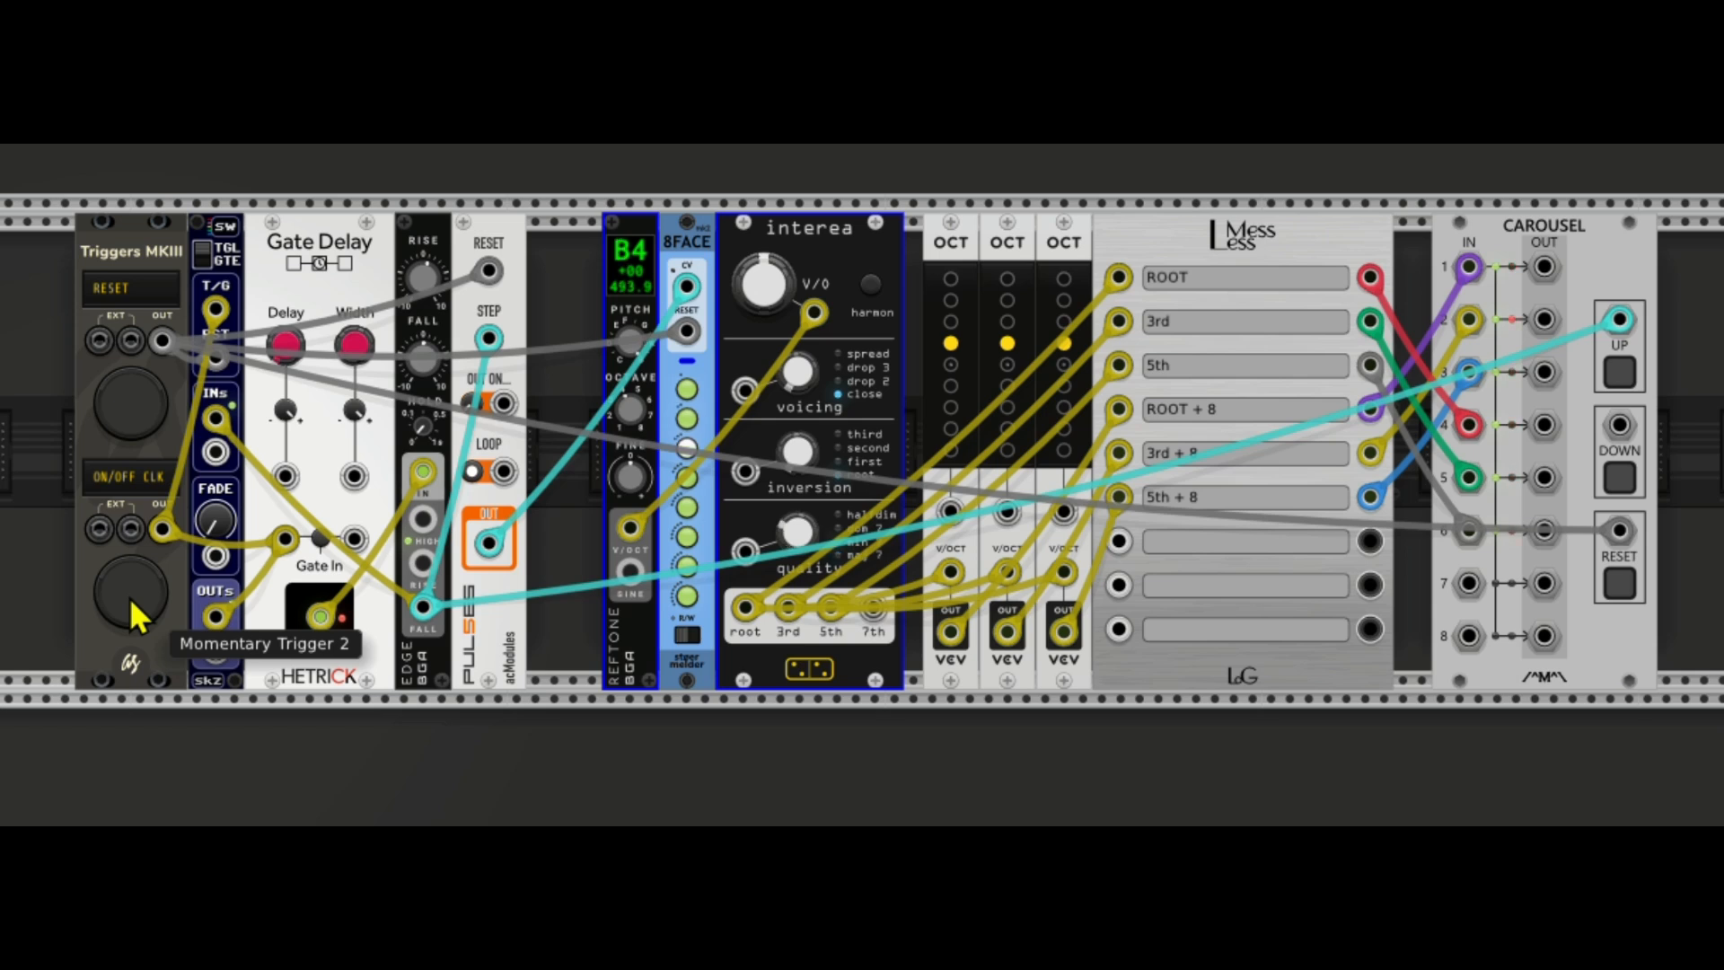
left_click(126, 395)
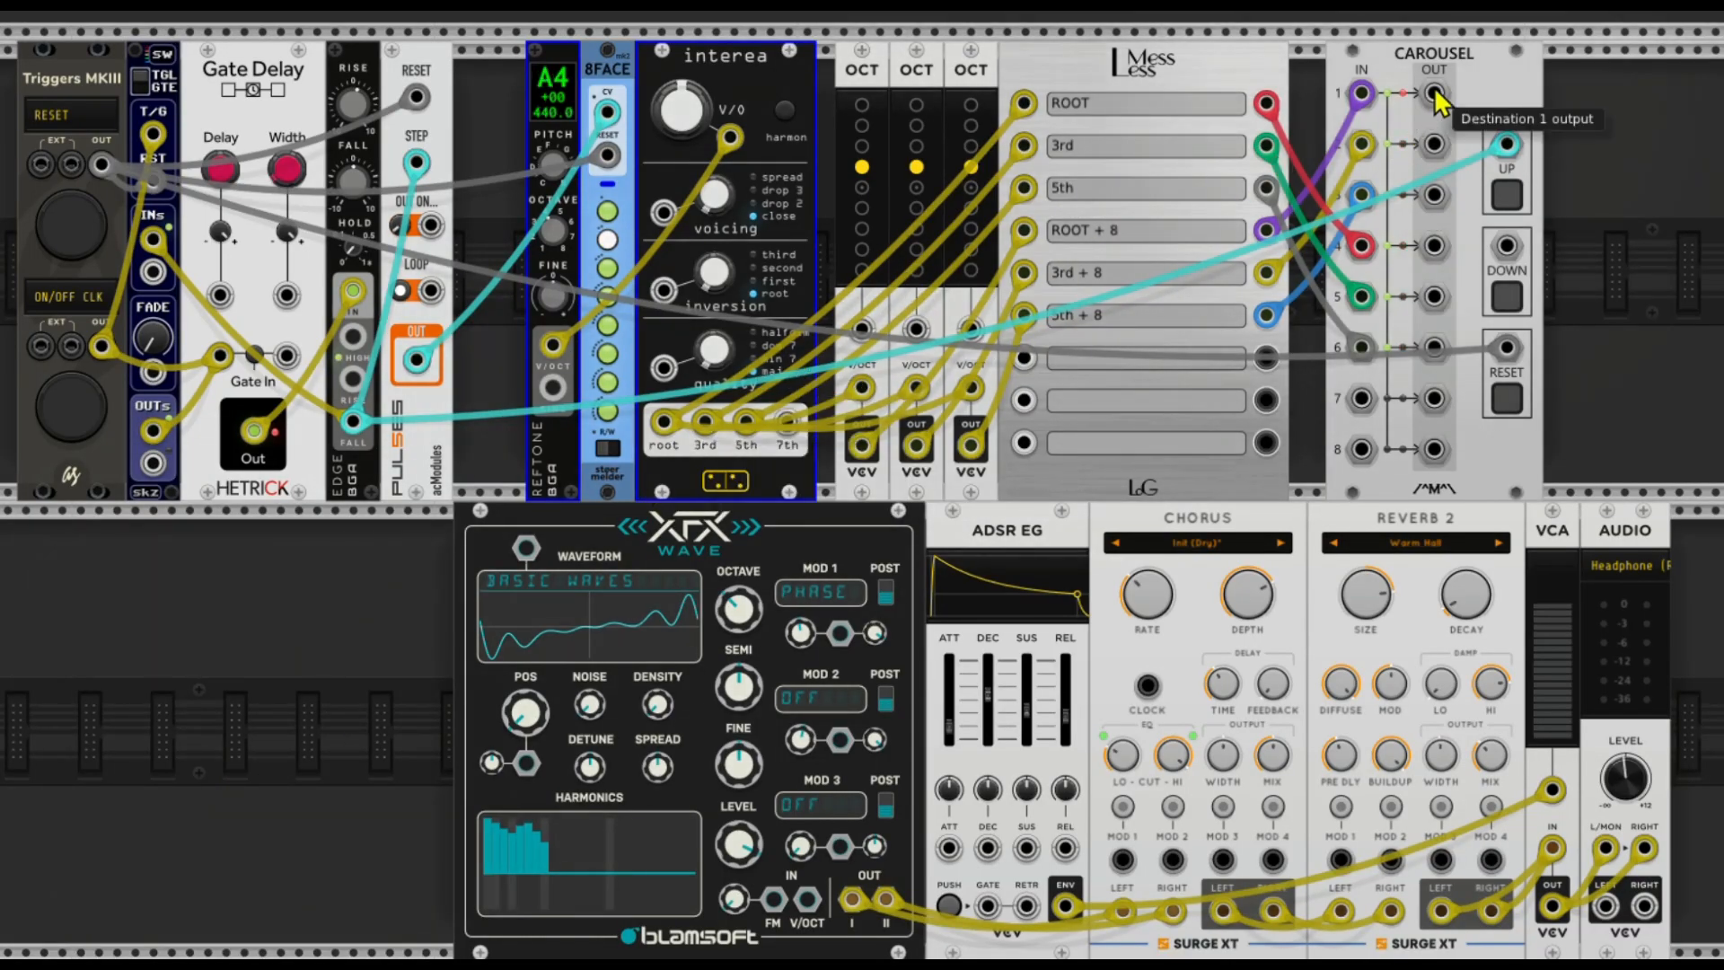
Step: Patch Carousel output 1 to the XFX Wave V/OCT input, and the Gate Delay output to the ADSR EG gate input
left_click_drag(1434, 94, 808, 905)
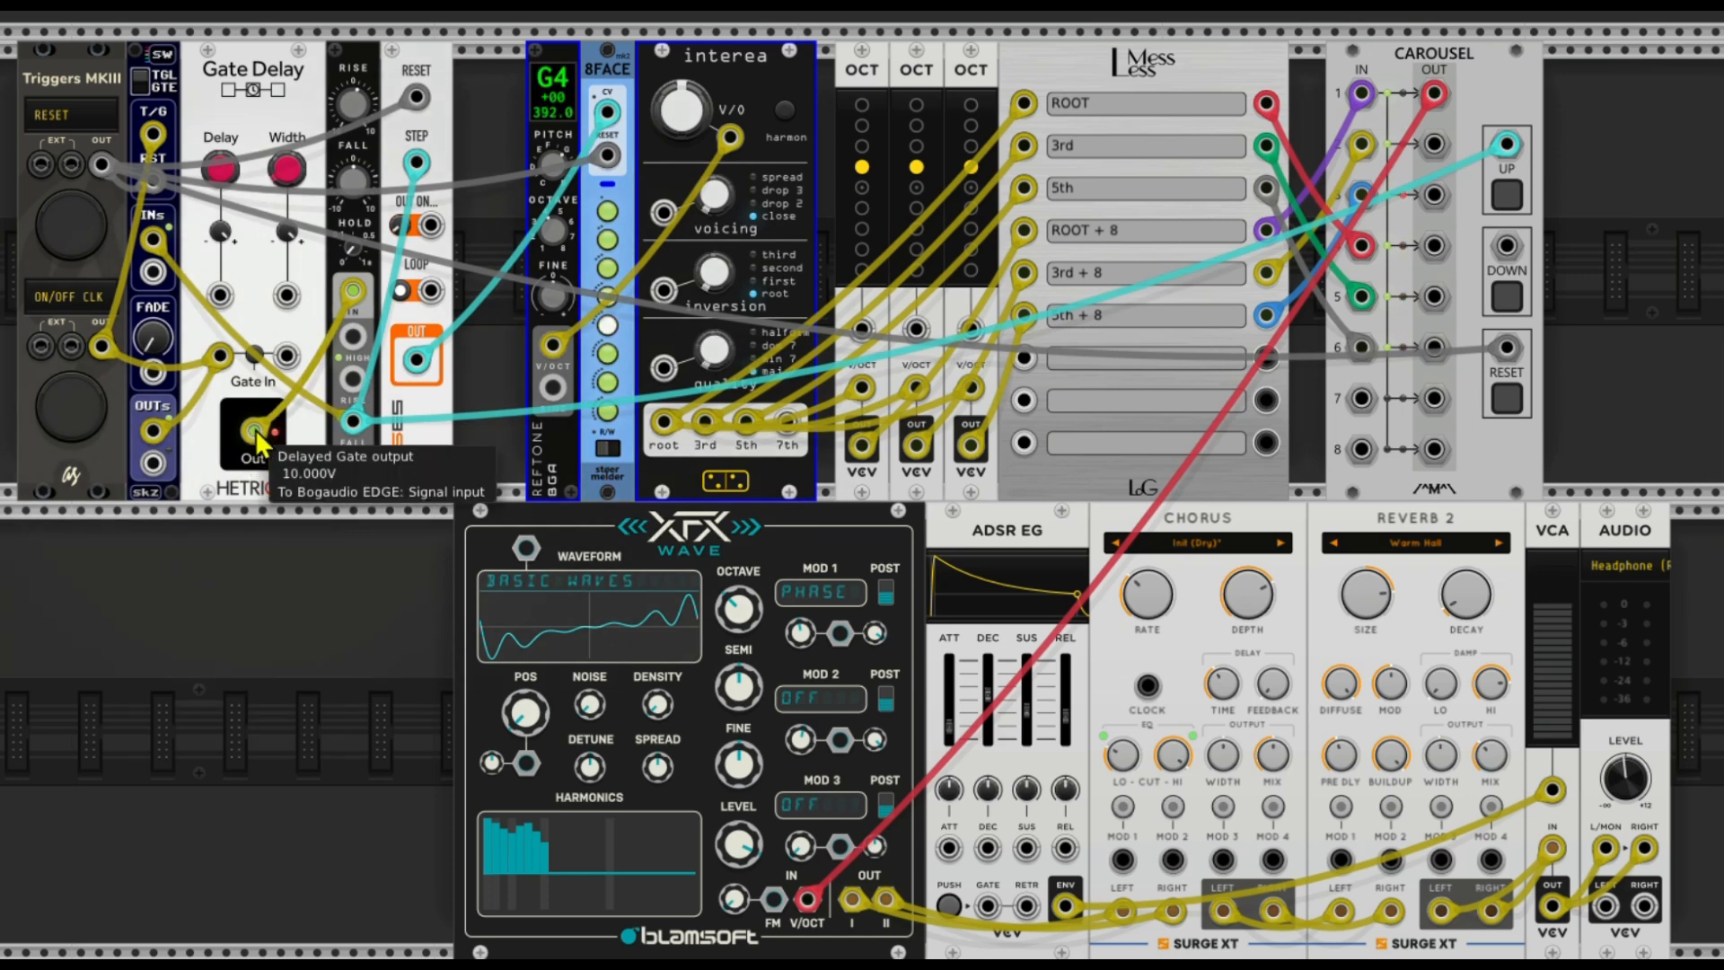
left_click_drag(255, 433, 988, 921)
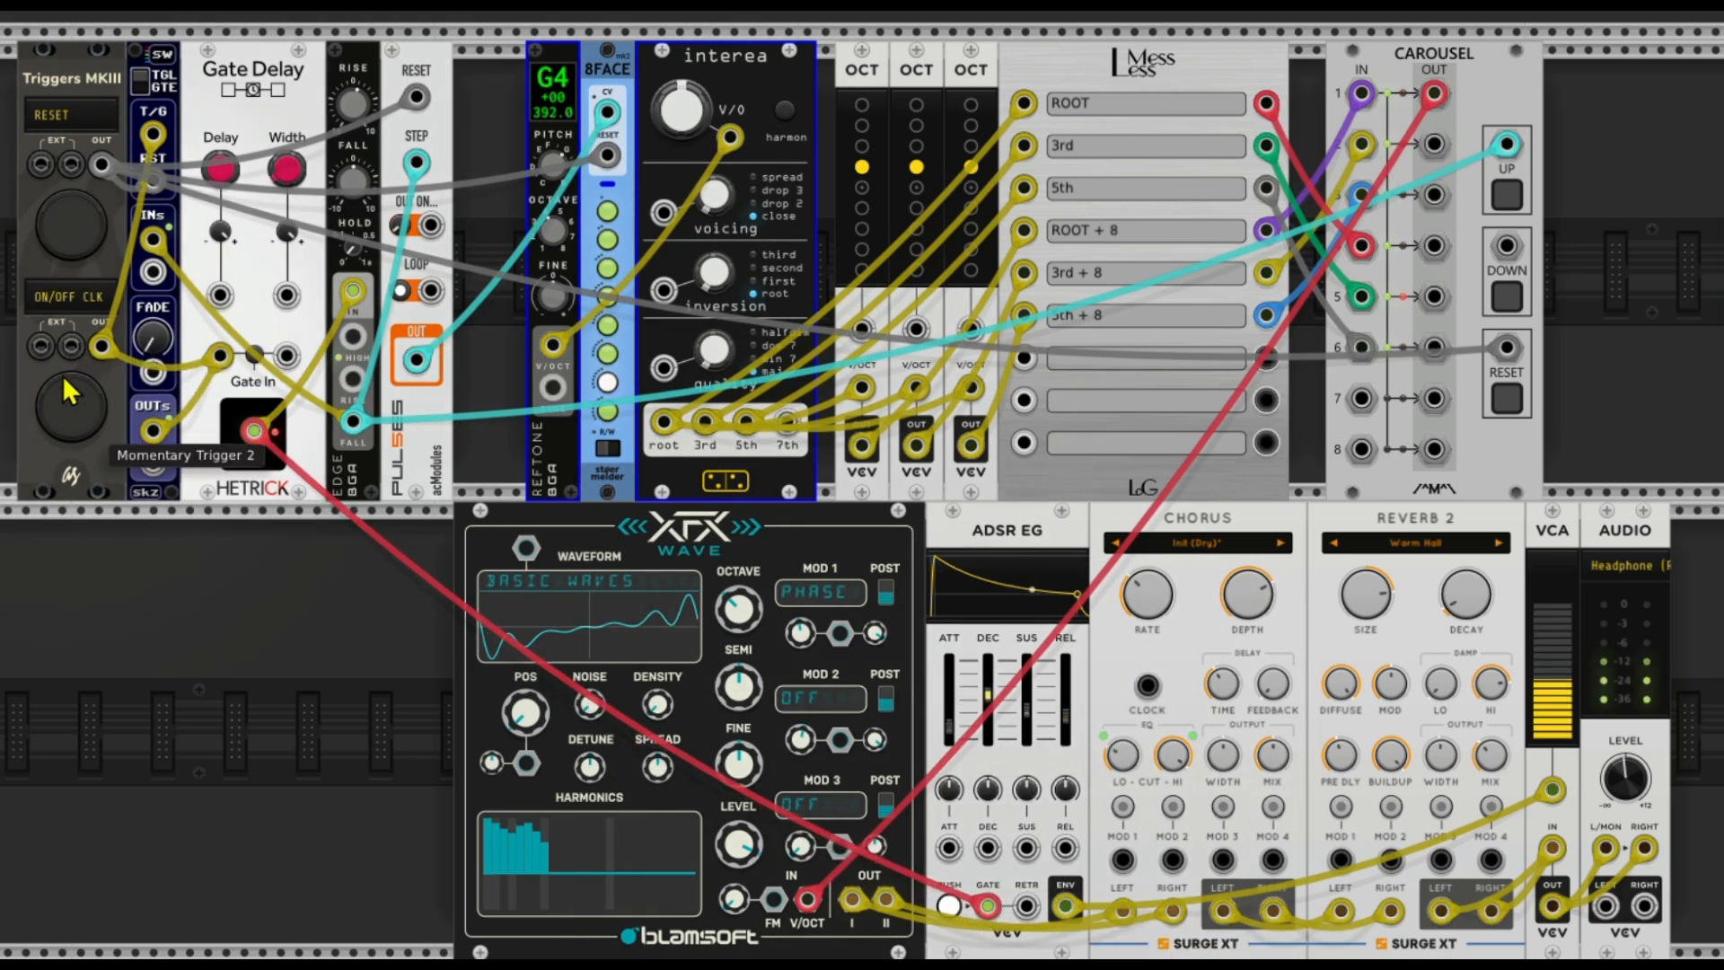
Step: Test the arpeggio by toggling the clock with the ON/OFF CLK trigger and firing the RESET trigger repeatedly
left_click(70, 397)
left_click(77, 398)
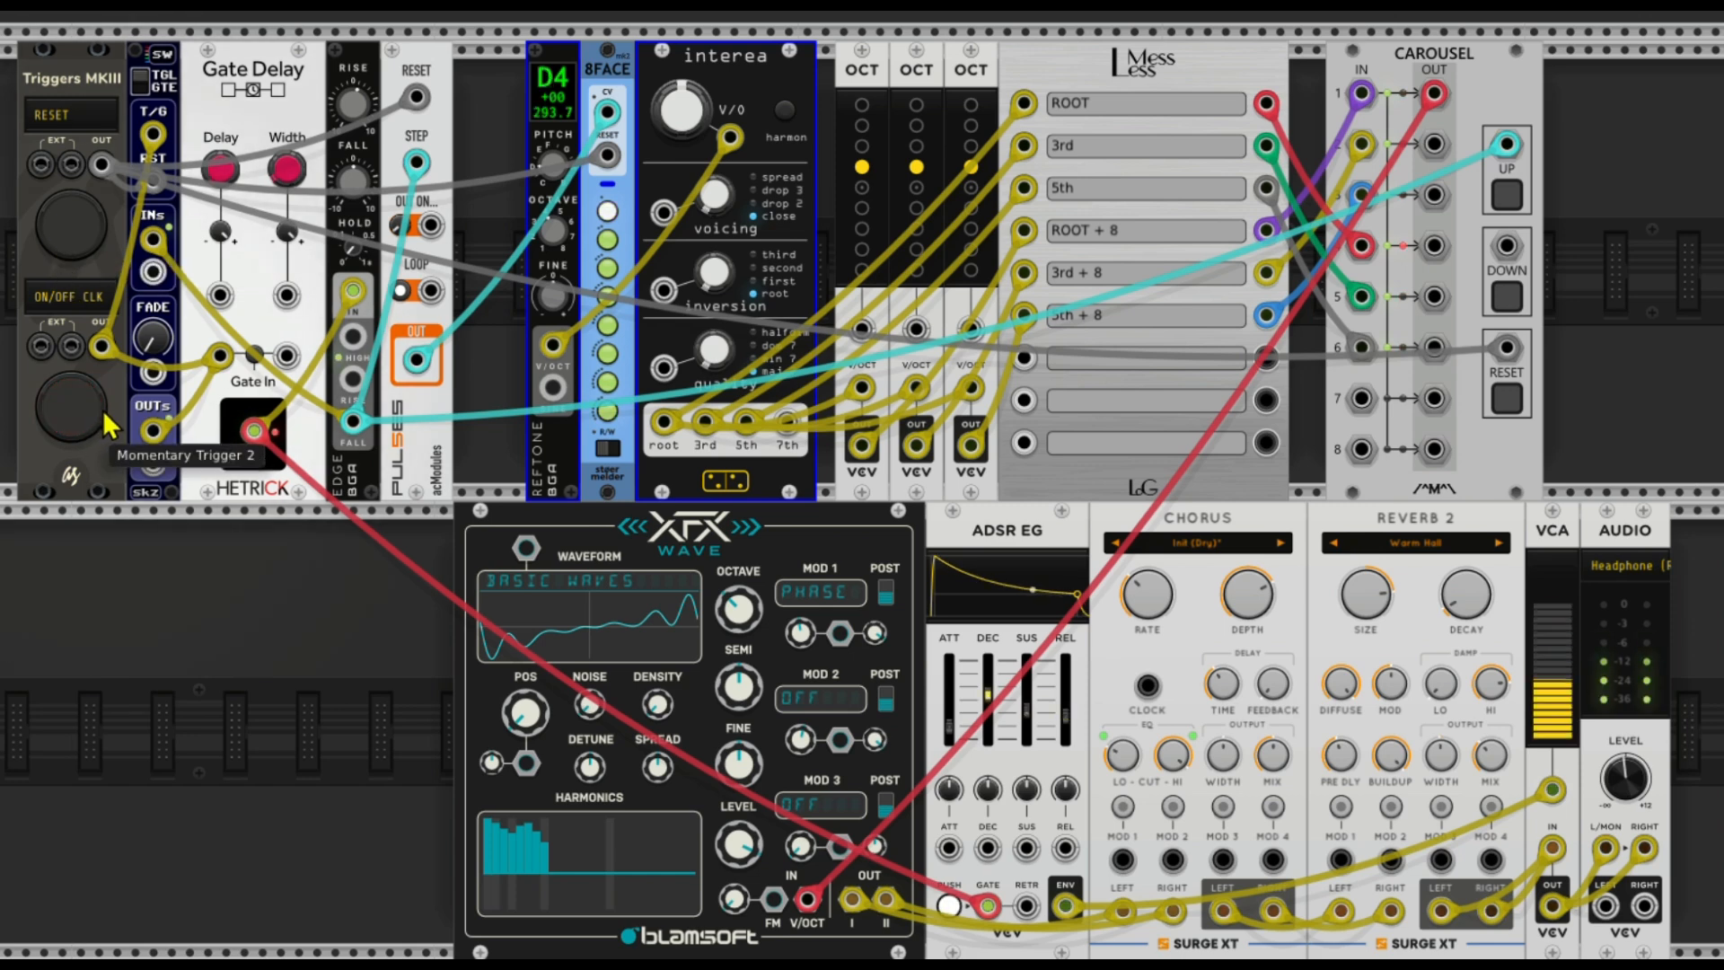
left_click(109, 415)
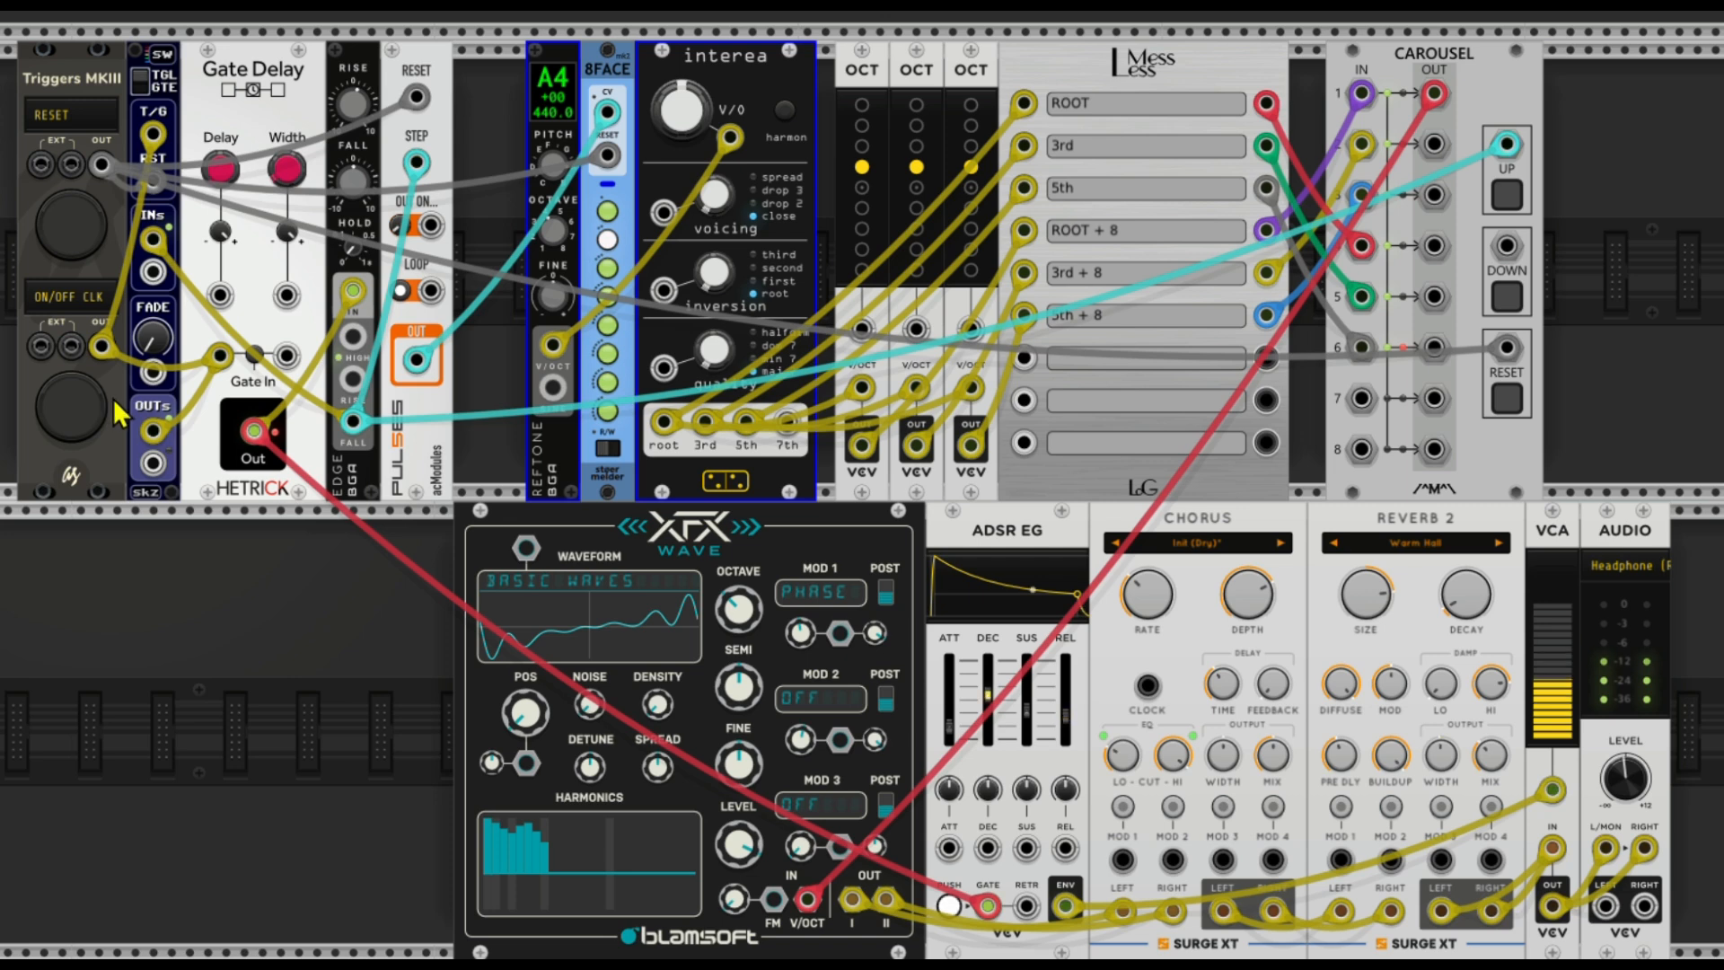
left_click(76, 216)
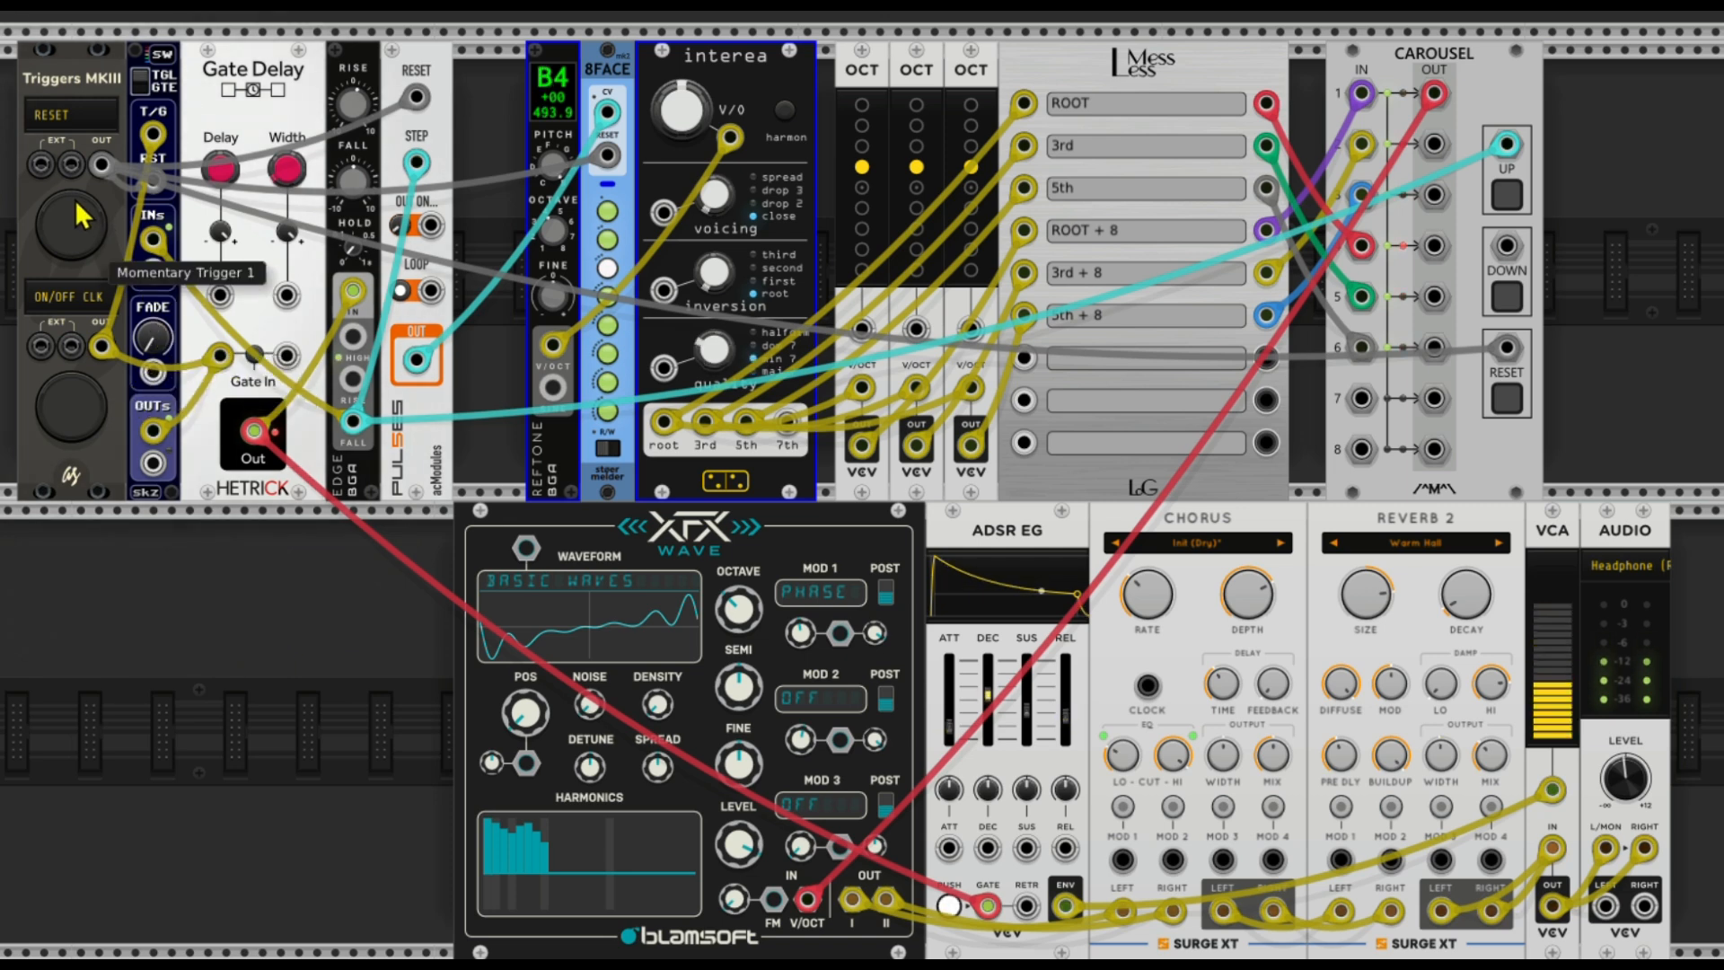
left_click(79, 216)
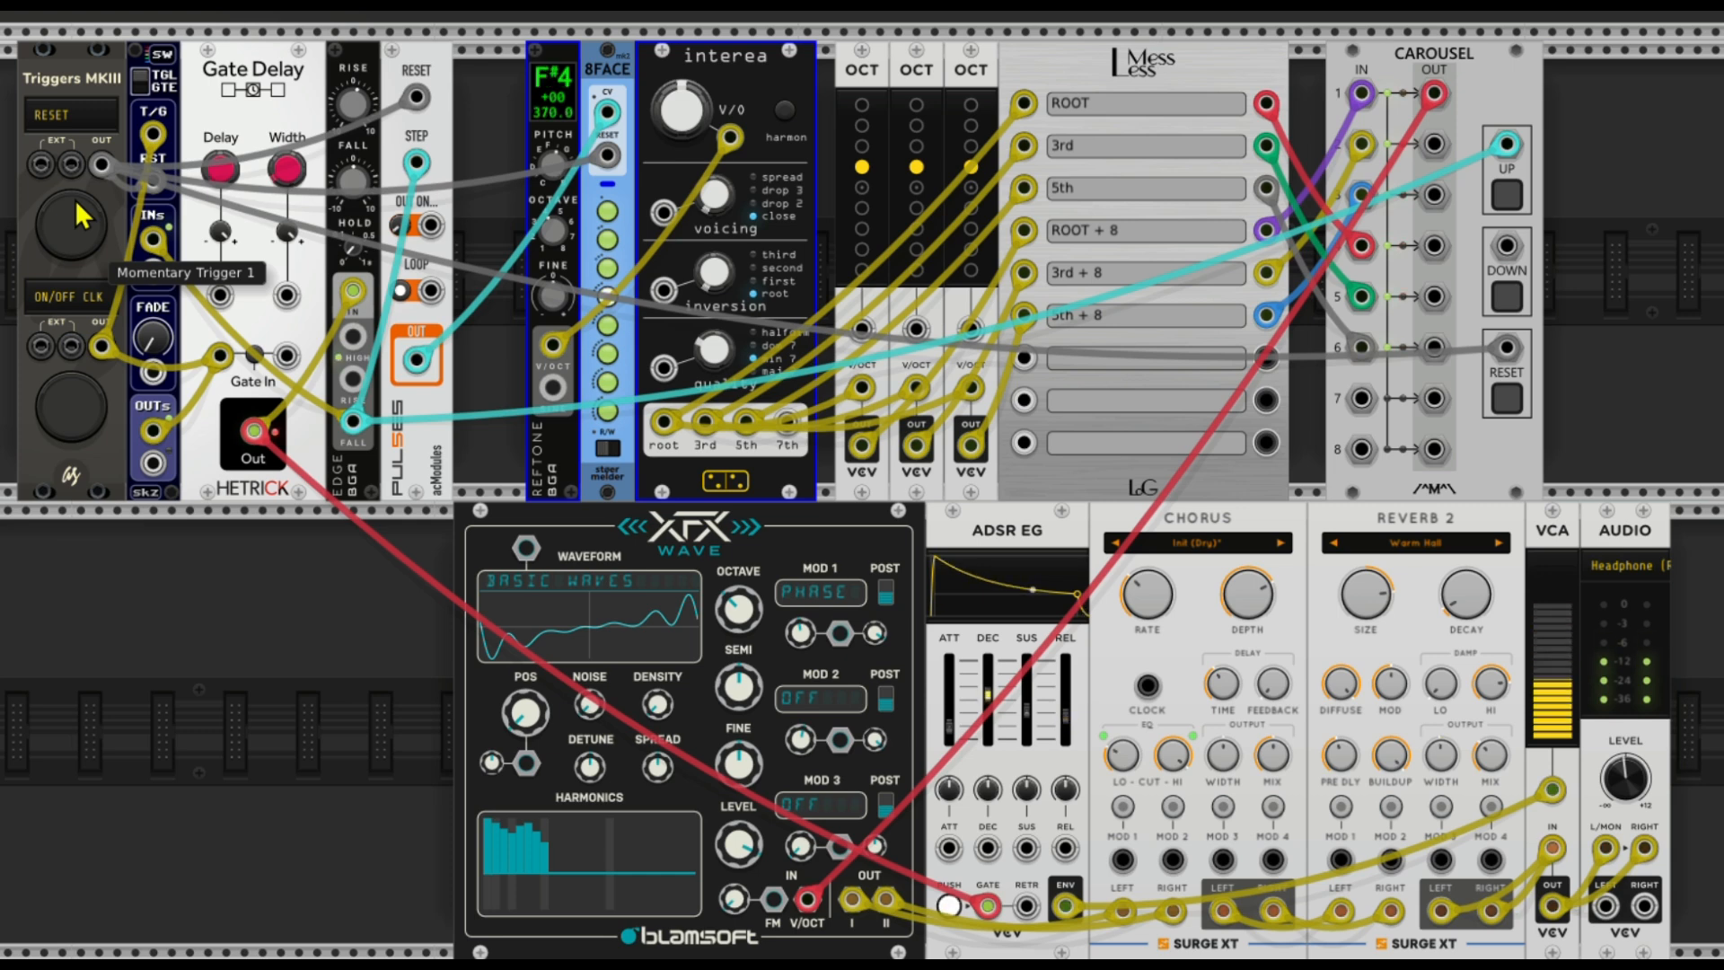
left_click(75, 205)
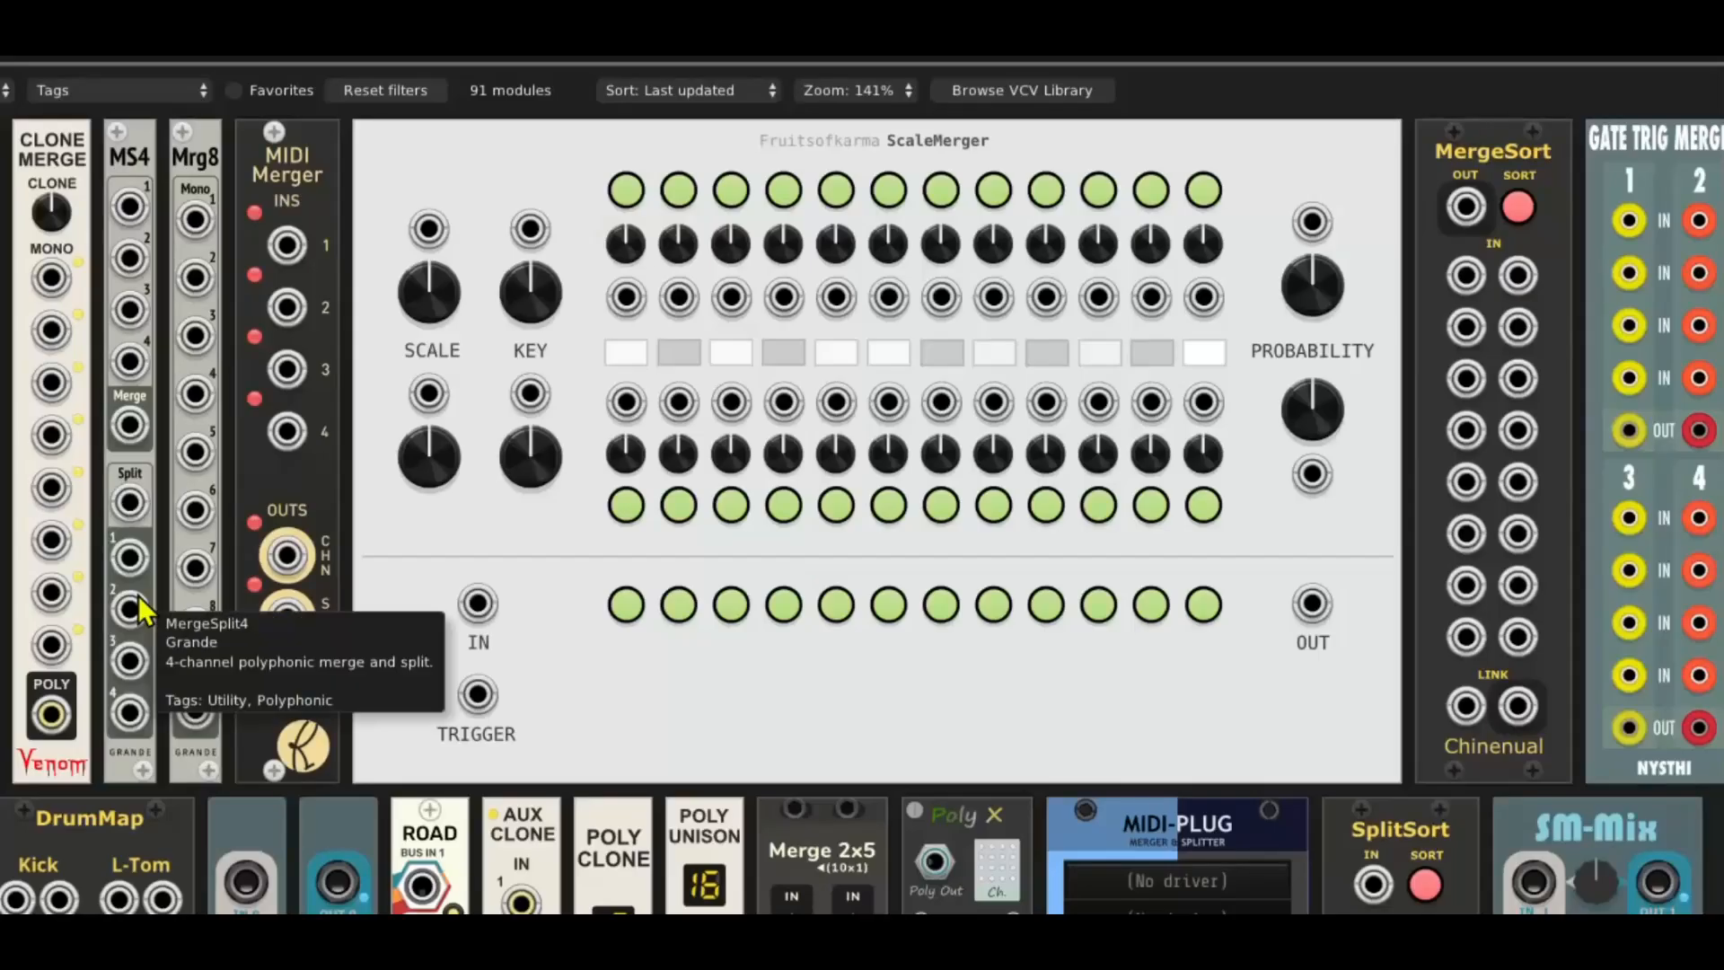
Step: Add a VCV MERGE module and place it at the start of the lower row
left_click(2, 172)
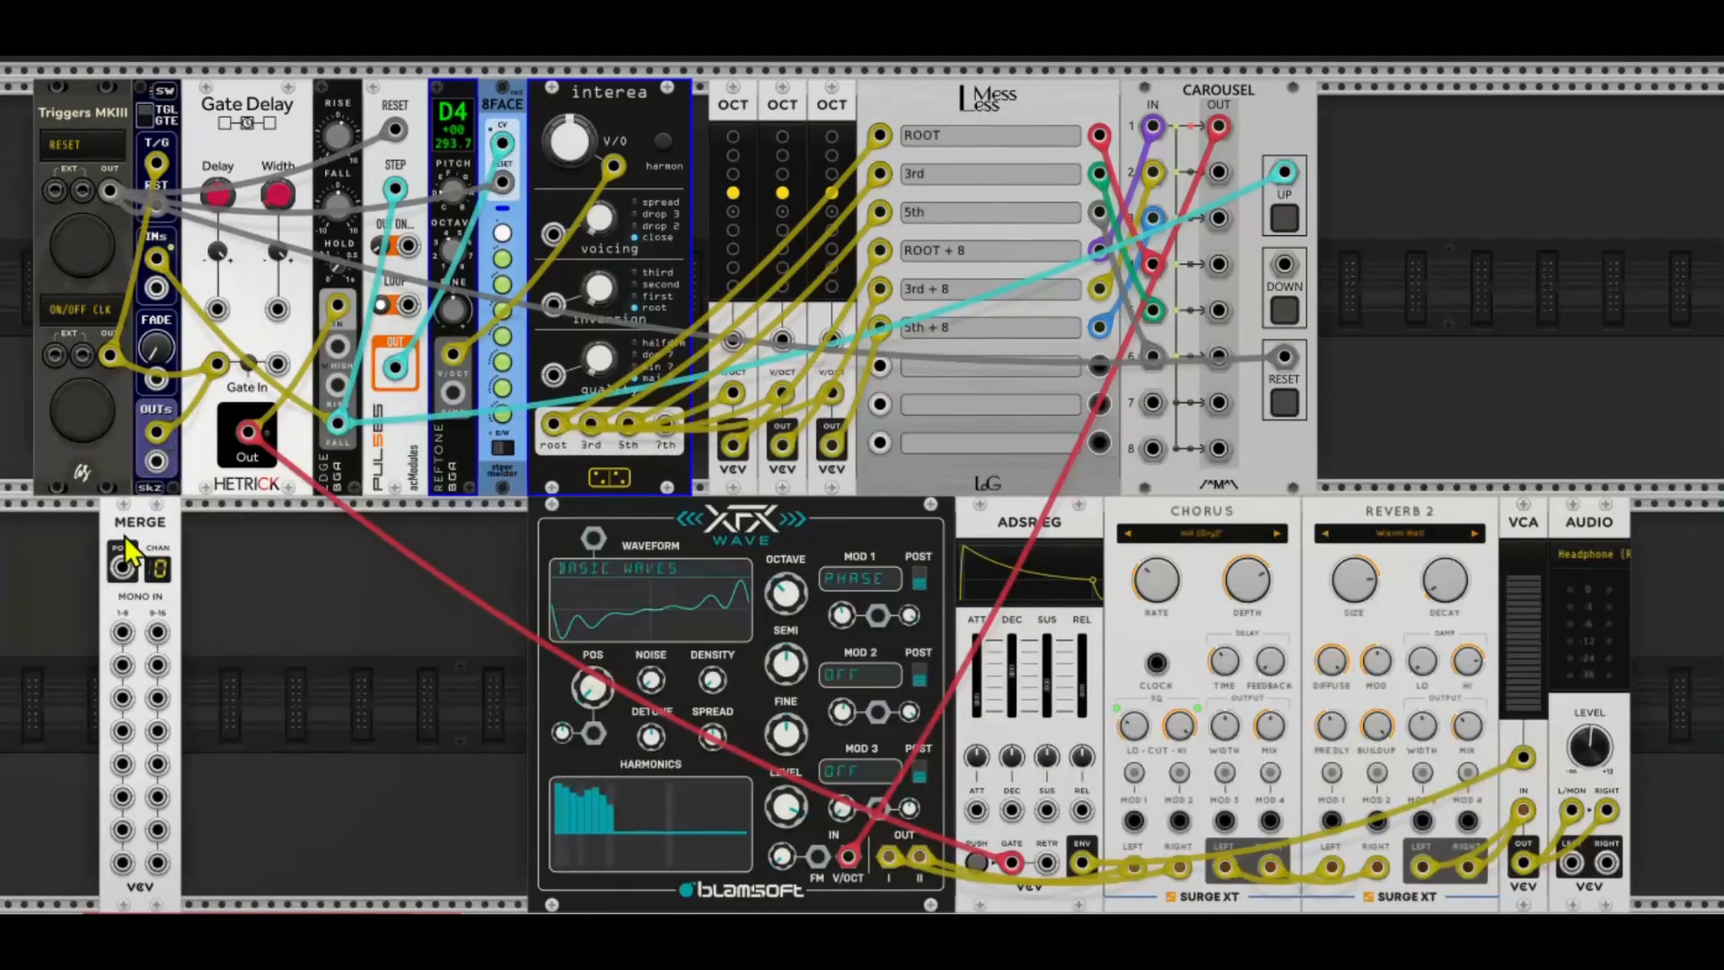
left_click_drag(127, 533, 46, 547)
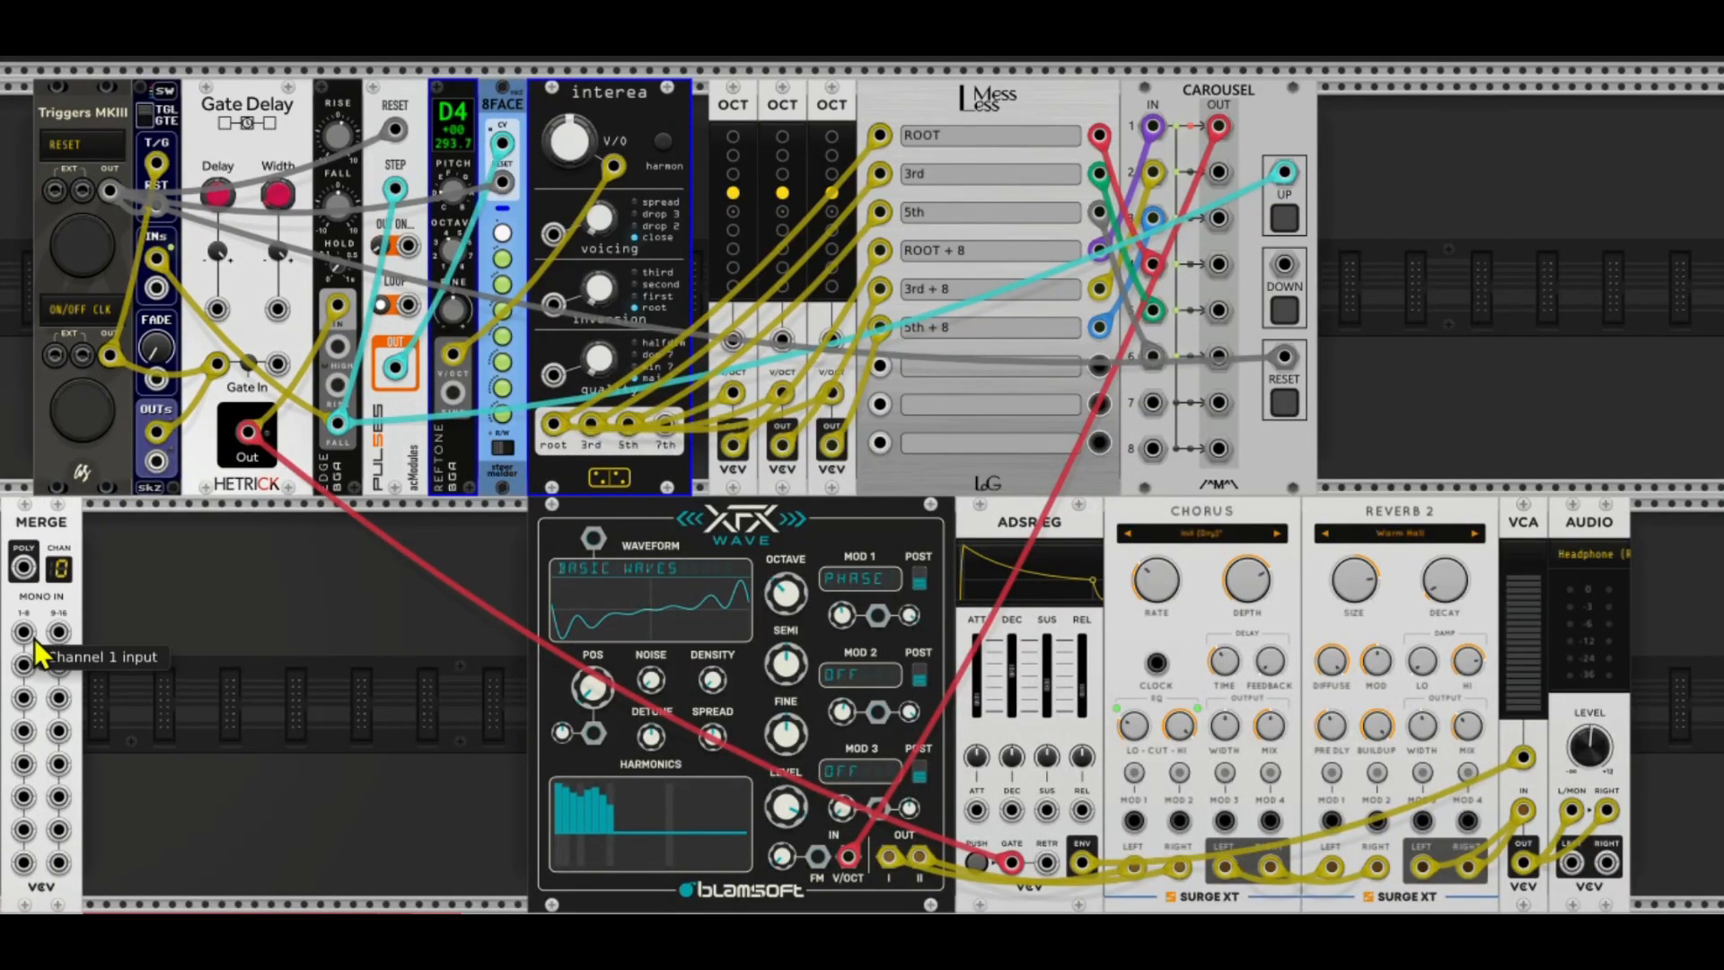
Step: Patch MERGE channel inputs 1, 2 and 3 to the Interea root, 3rd and 5th outputs
left_click_drag(27, 633, 553, 423)
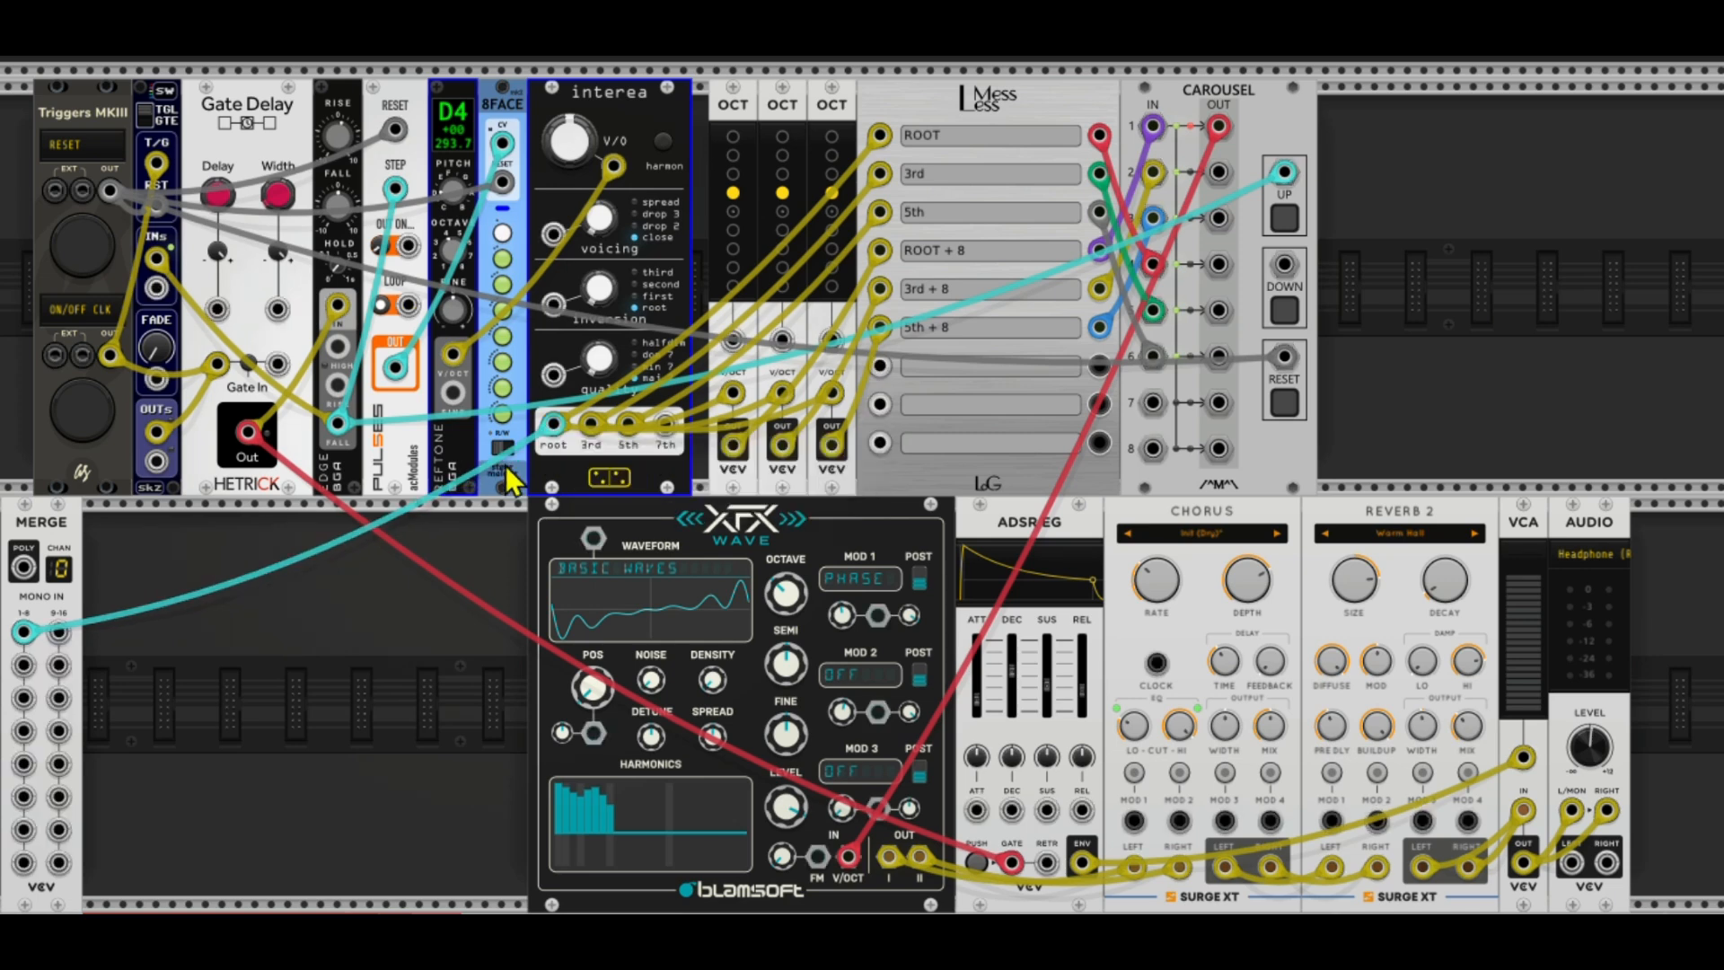
left_click_drag(23, 664, 590, 423)
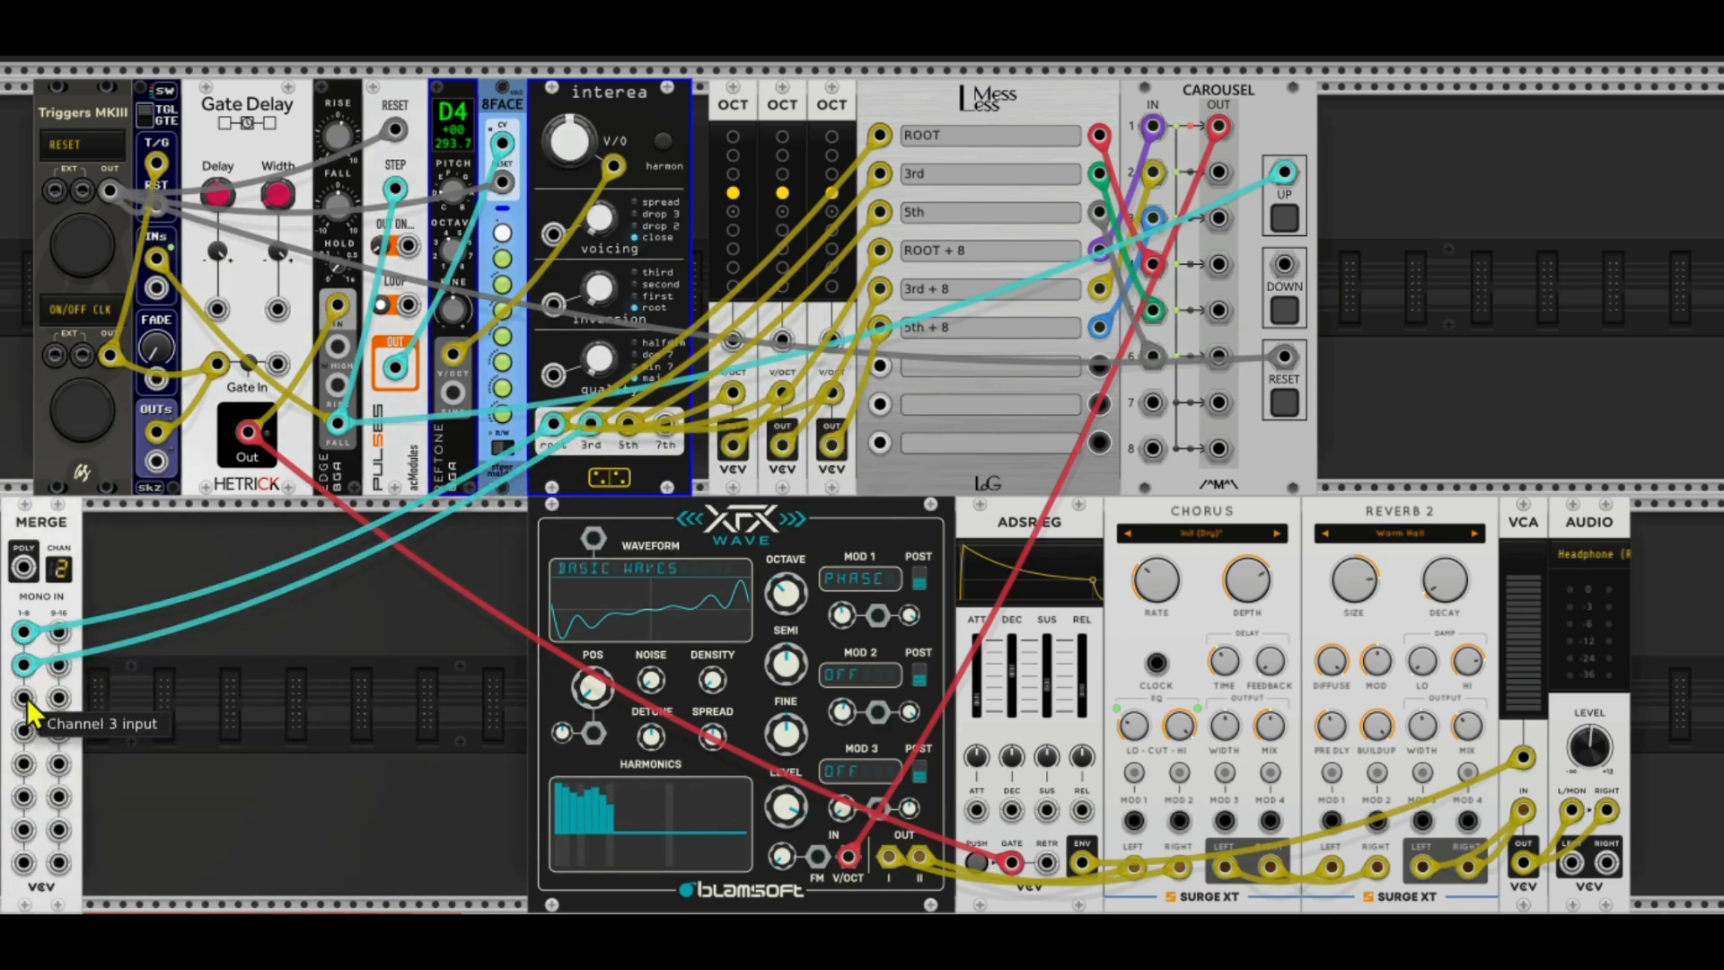
left_click_drag(23, 697, 628, 425)
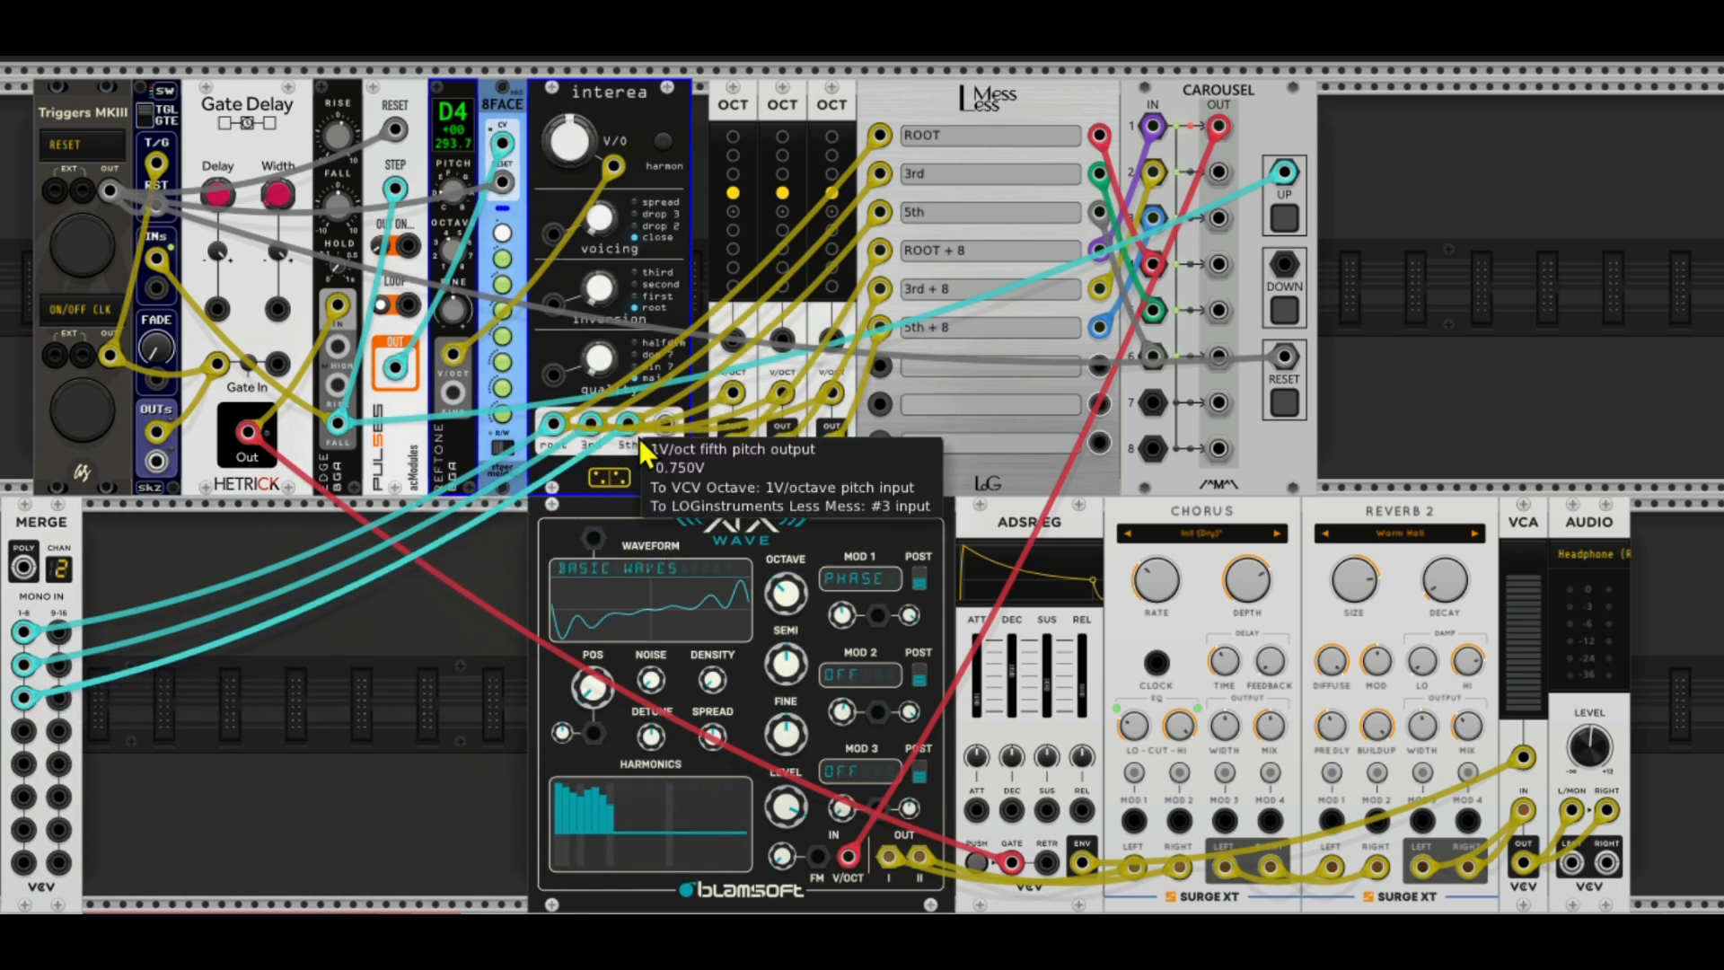
Step: Paste the Palette, AD and VCA voice beside MERGE and patch MERGE's POLY output to the Palette V/OCT input
key("ctrl+v")
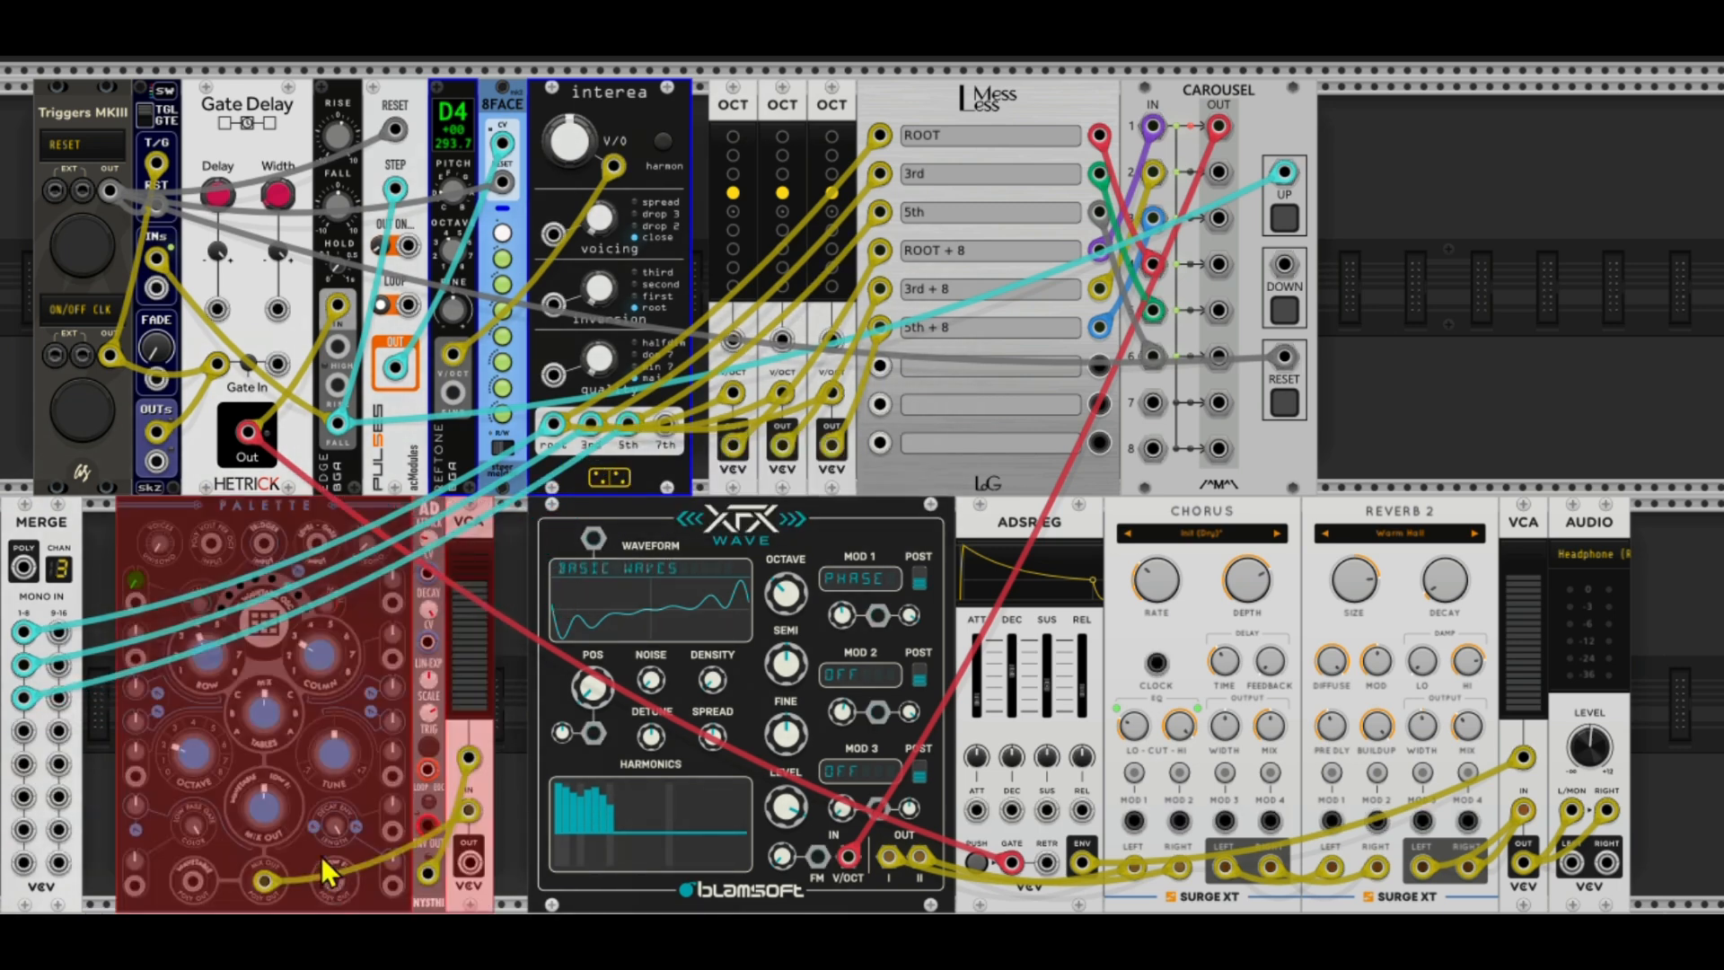
left_click(511, 831)
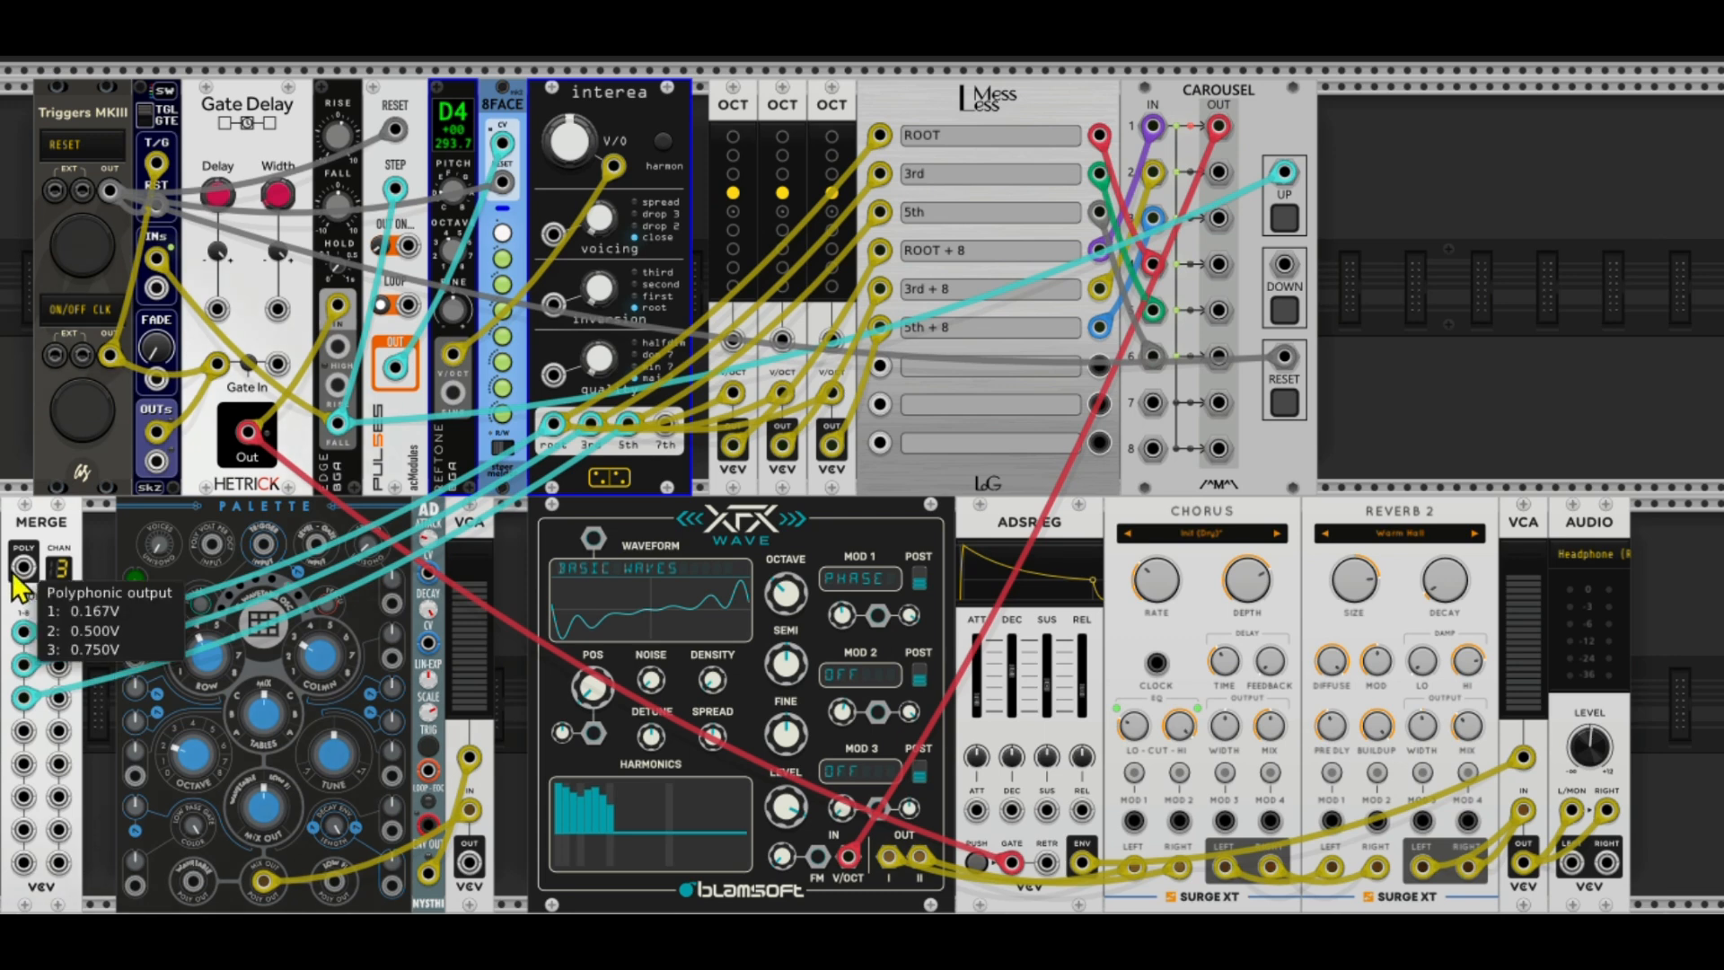
left_click_drag(21, 566, 213, 557)
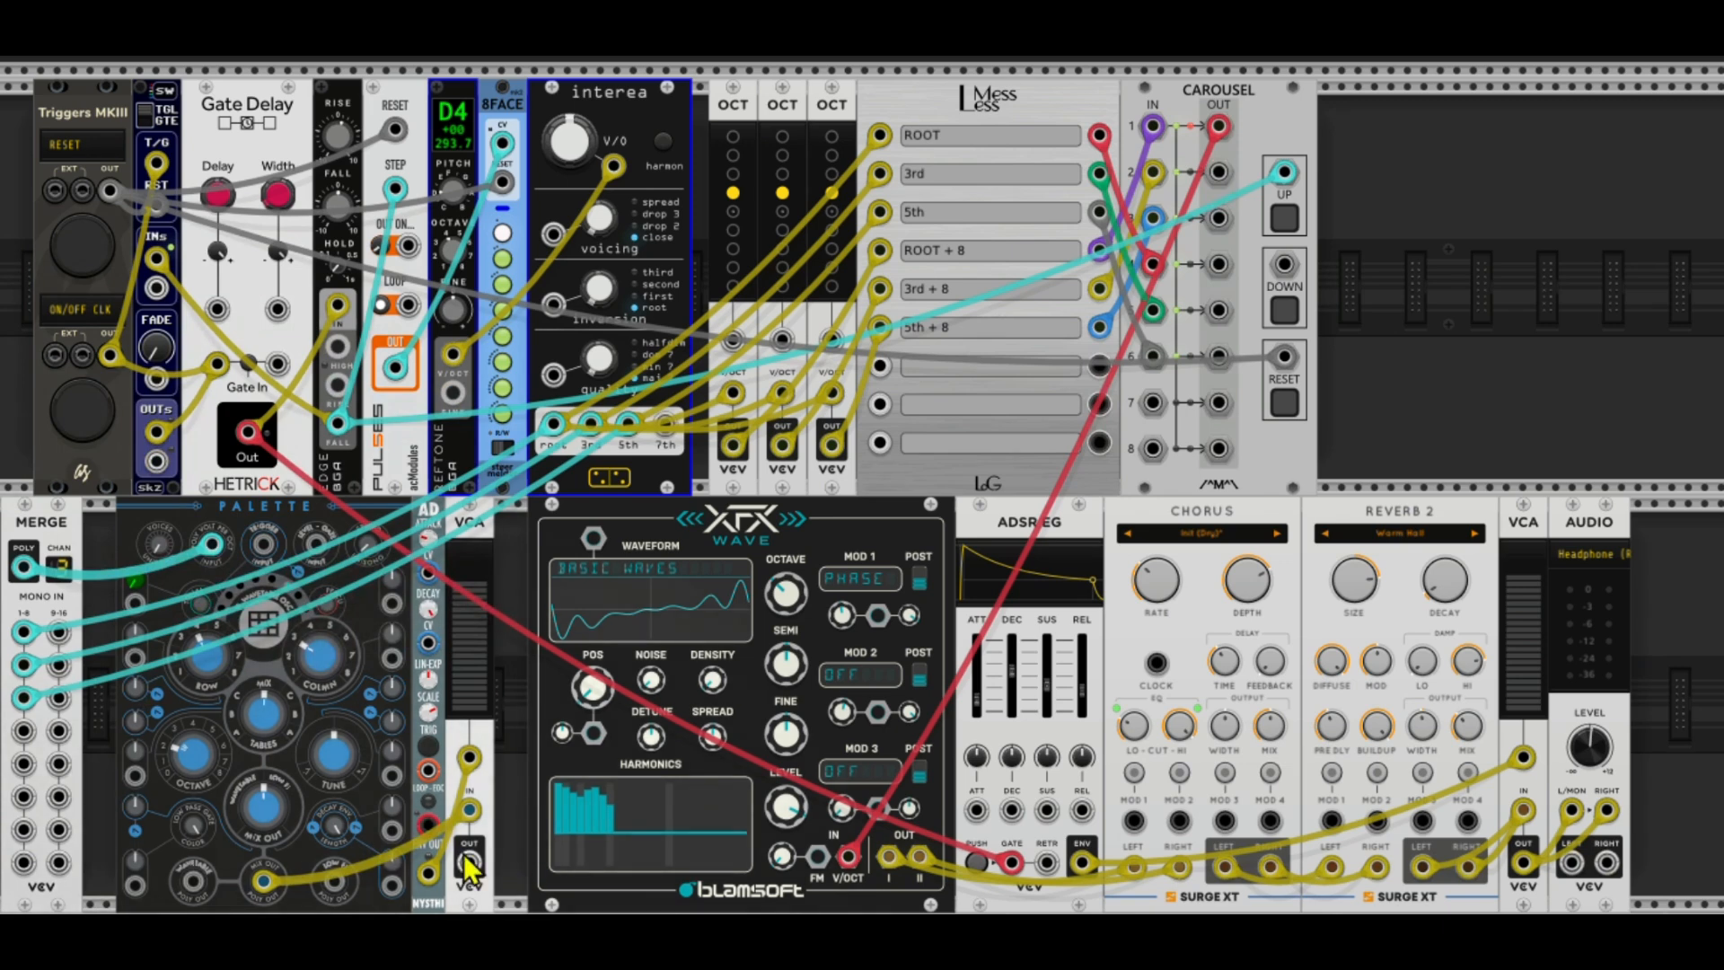
Step: Patch the new VCA output to the Audio L/MON and RIGHT inputs, and the Pulses output to the AD TRIG input
left_click_drag(469, 863, 1580, 825)
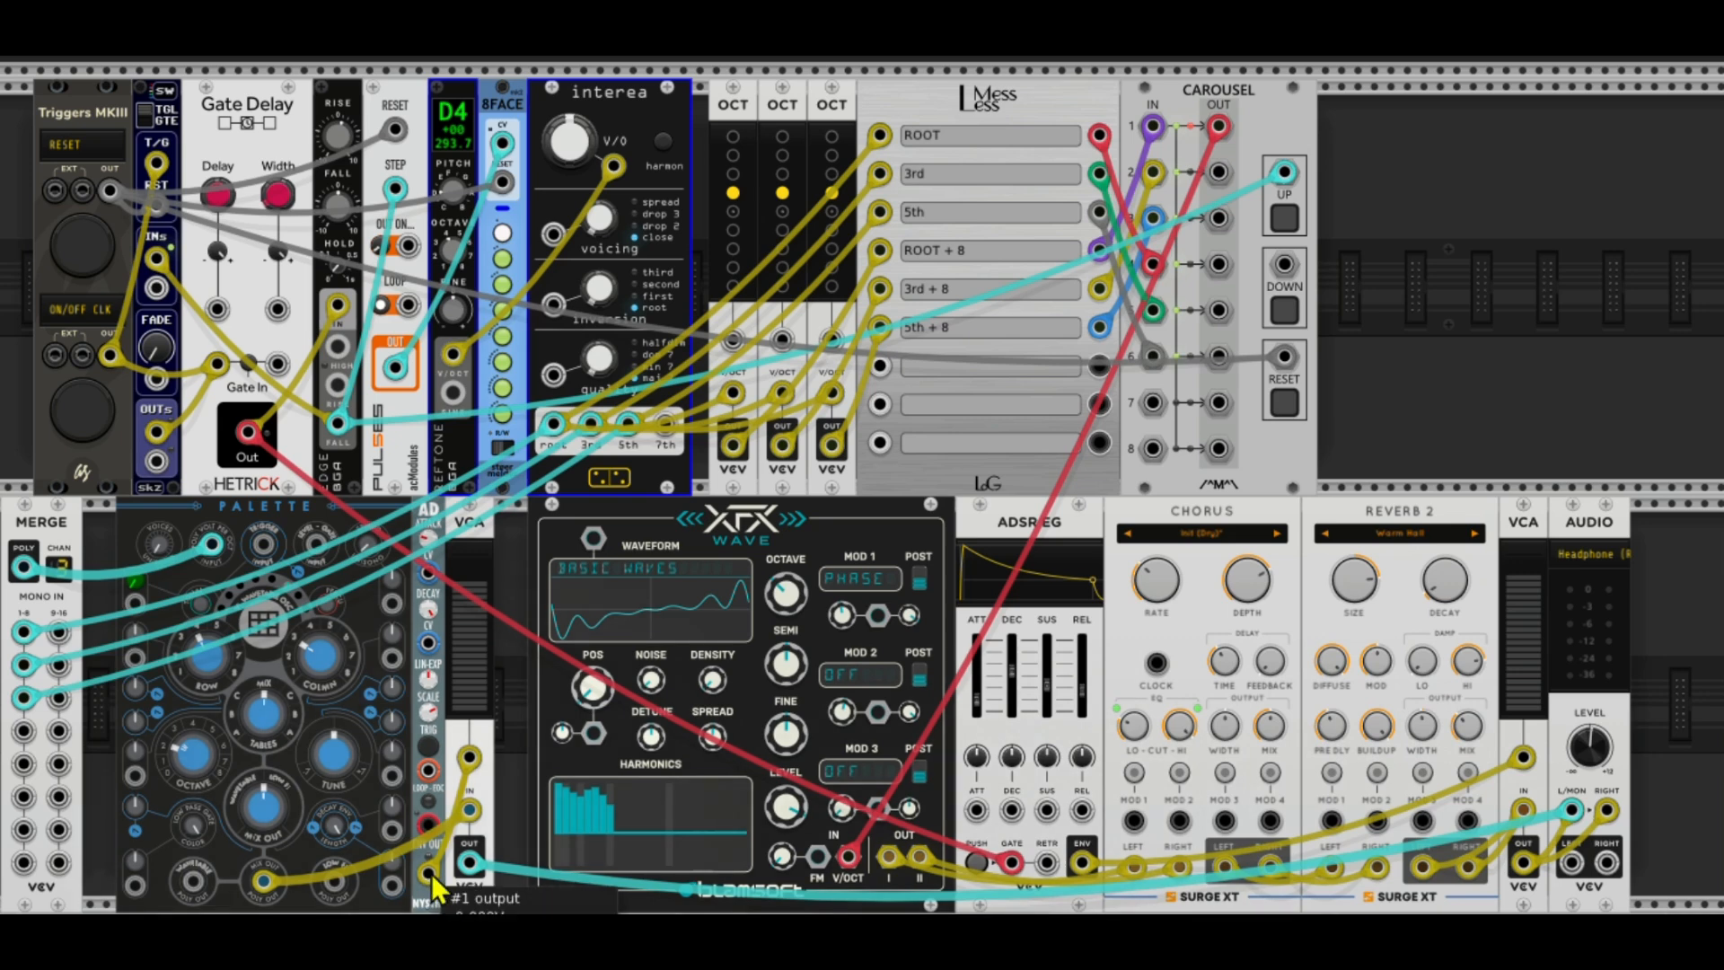
left_click_drag(456, 870, 1607, 811)
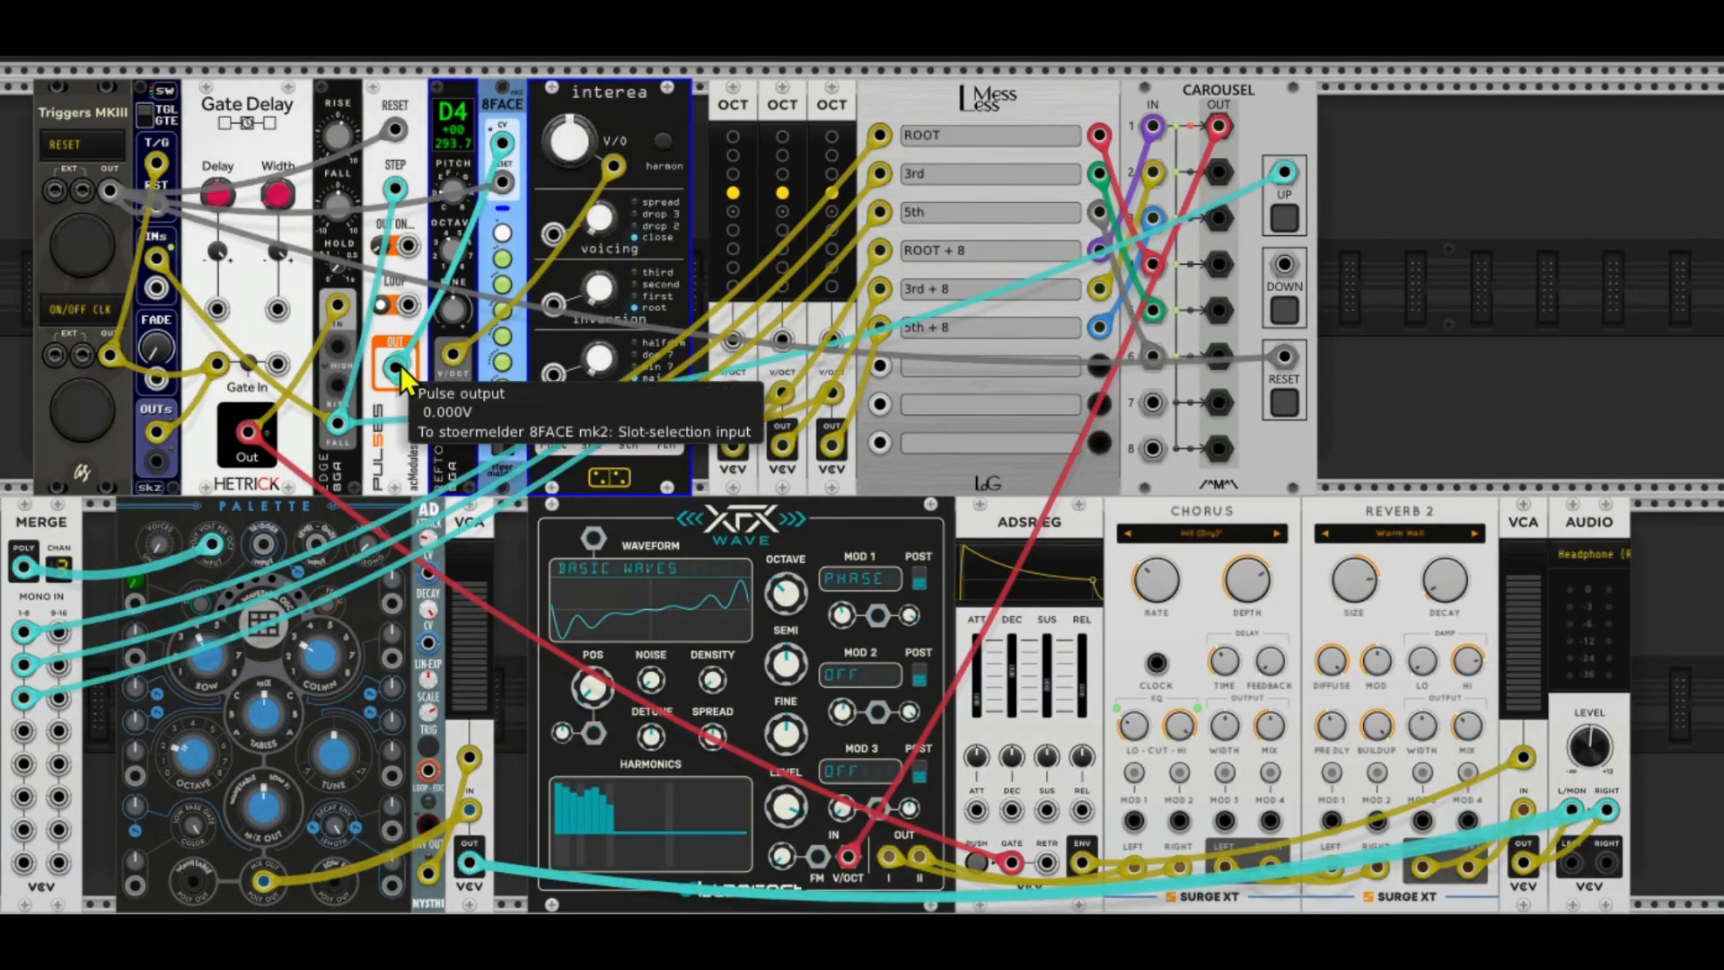
left_click_drag(400, 365, 429, 771)
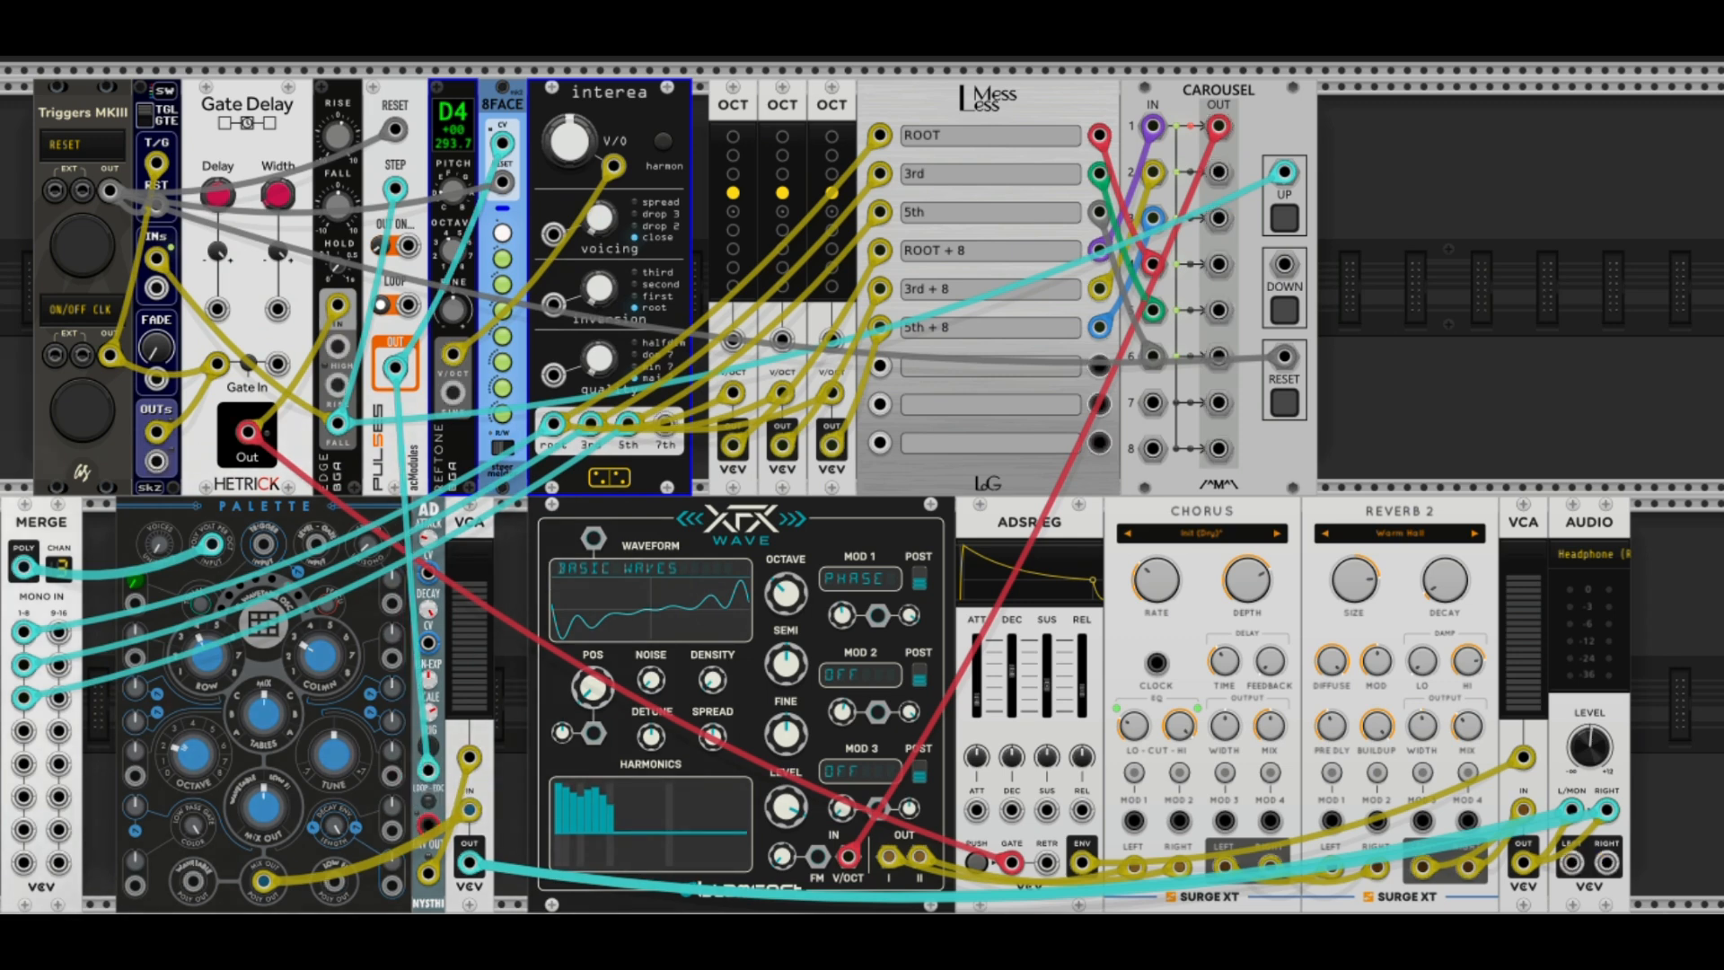
Step: Run the clock with the ON/OFF CLK trigger, lower the VCA levels to balance the voices, and stop the clock
left_click(76, 415)
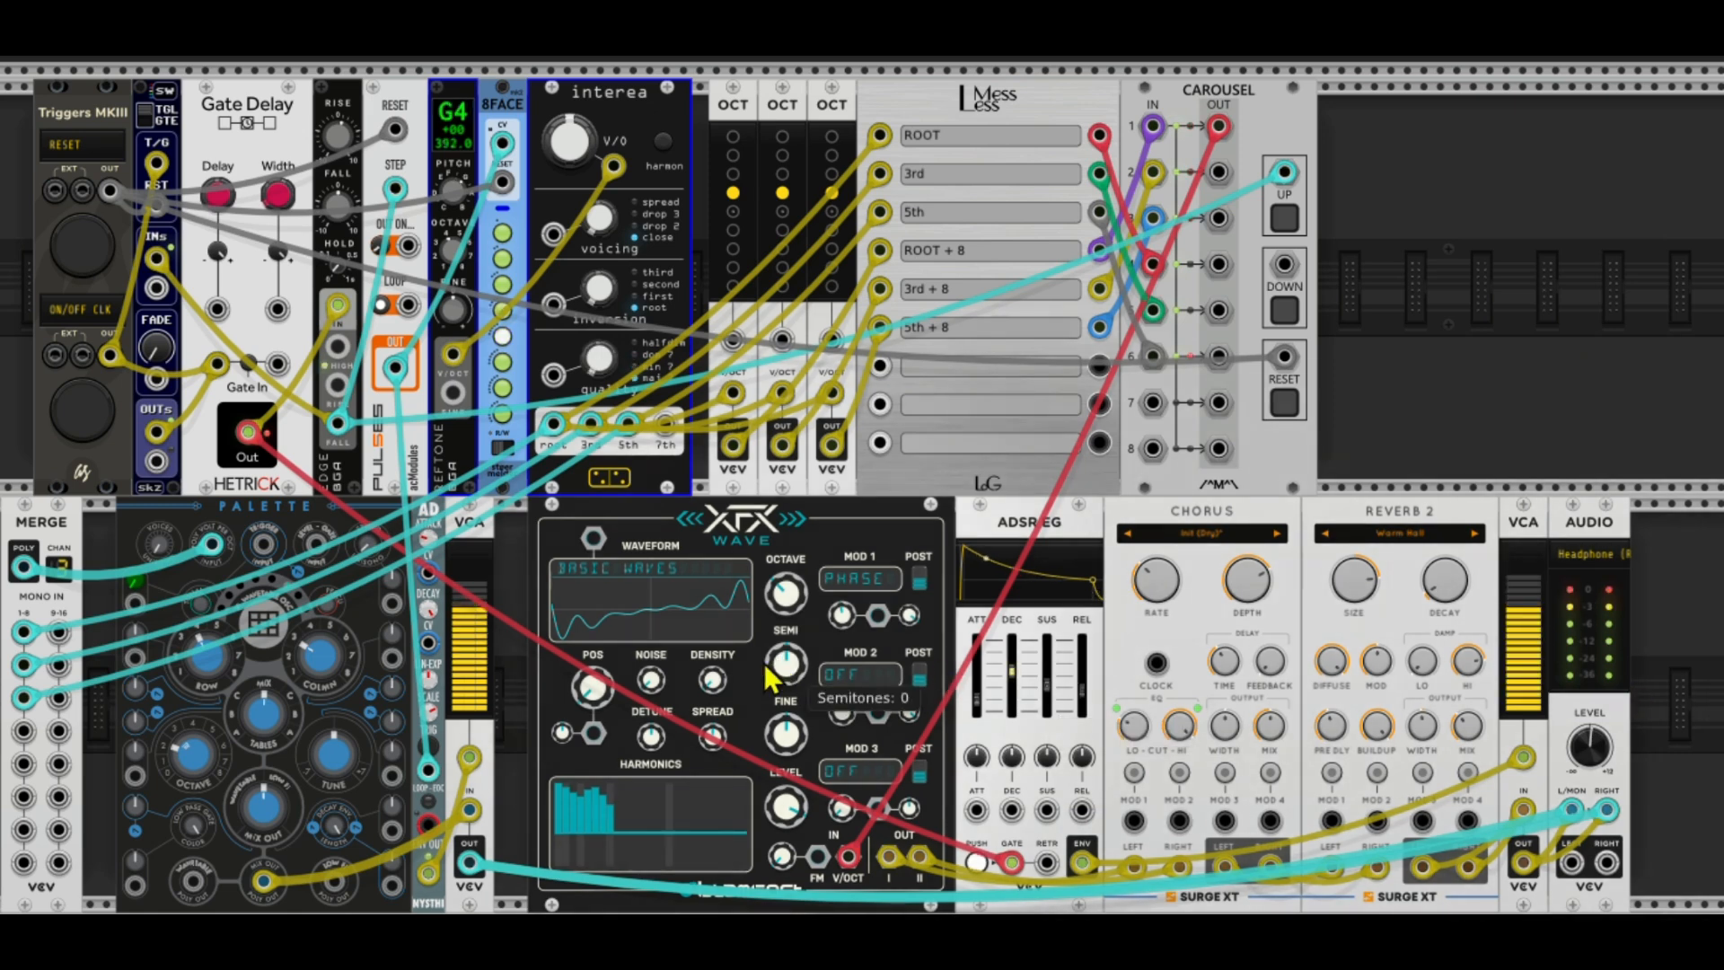
left_click_drag(1520, 576, 1520, 593)
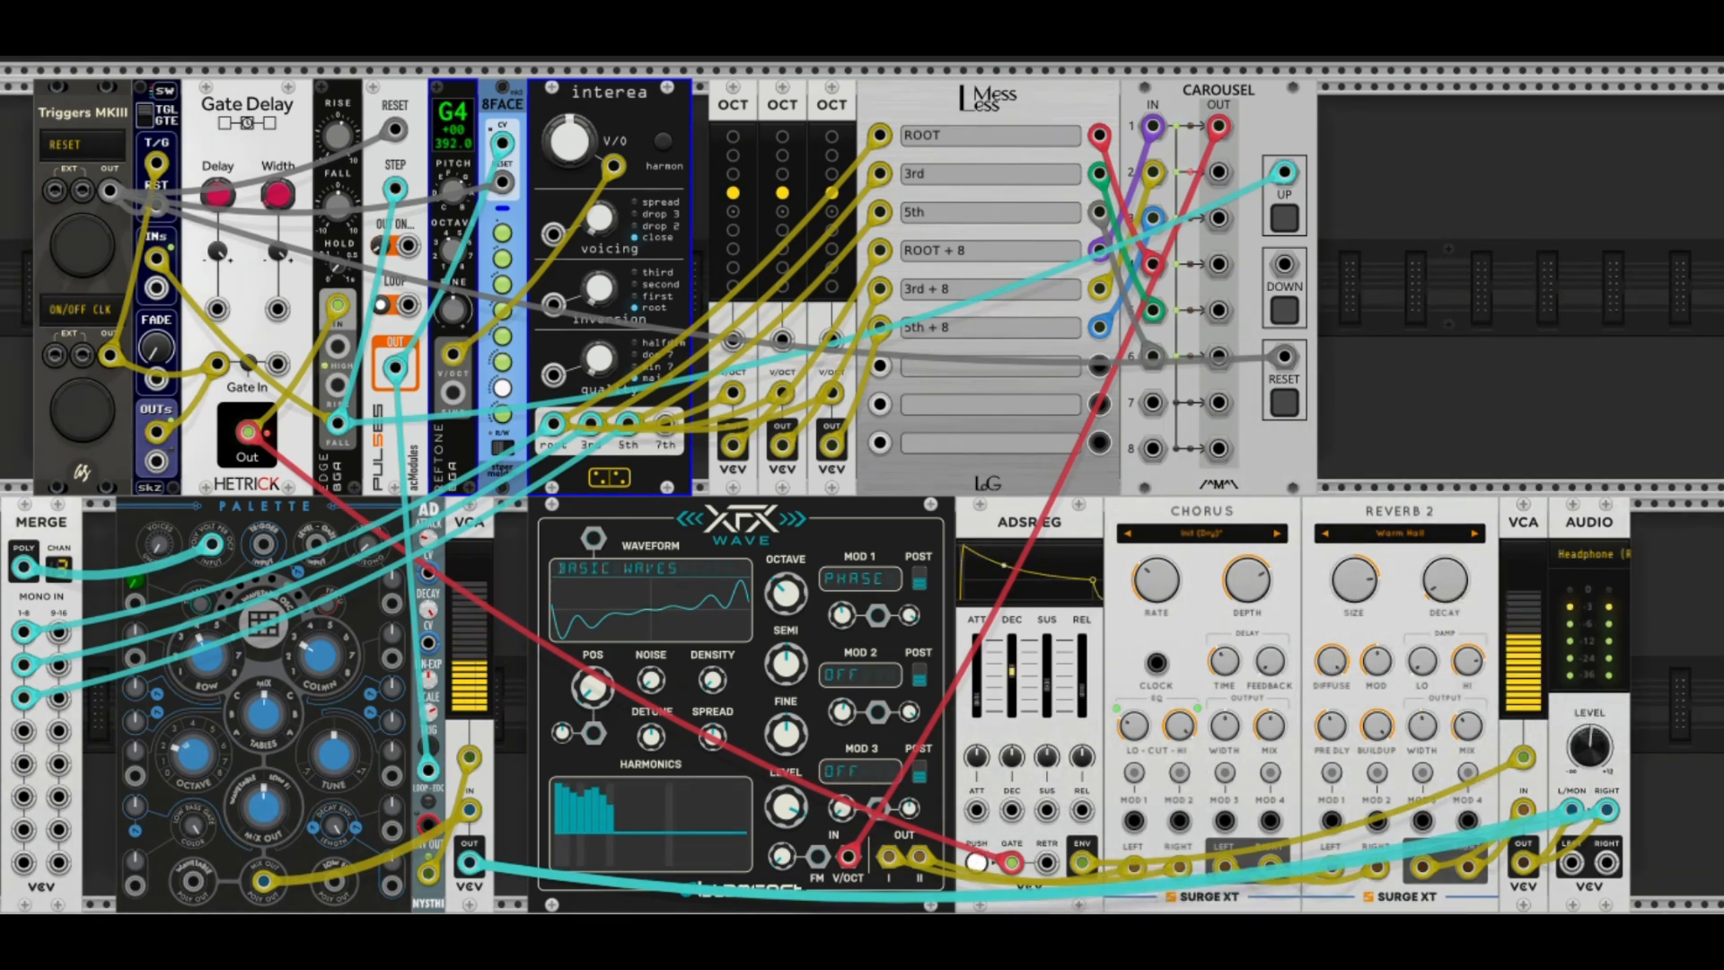
left_click(90, 423)
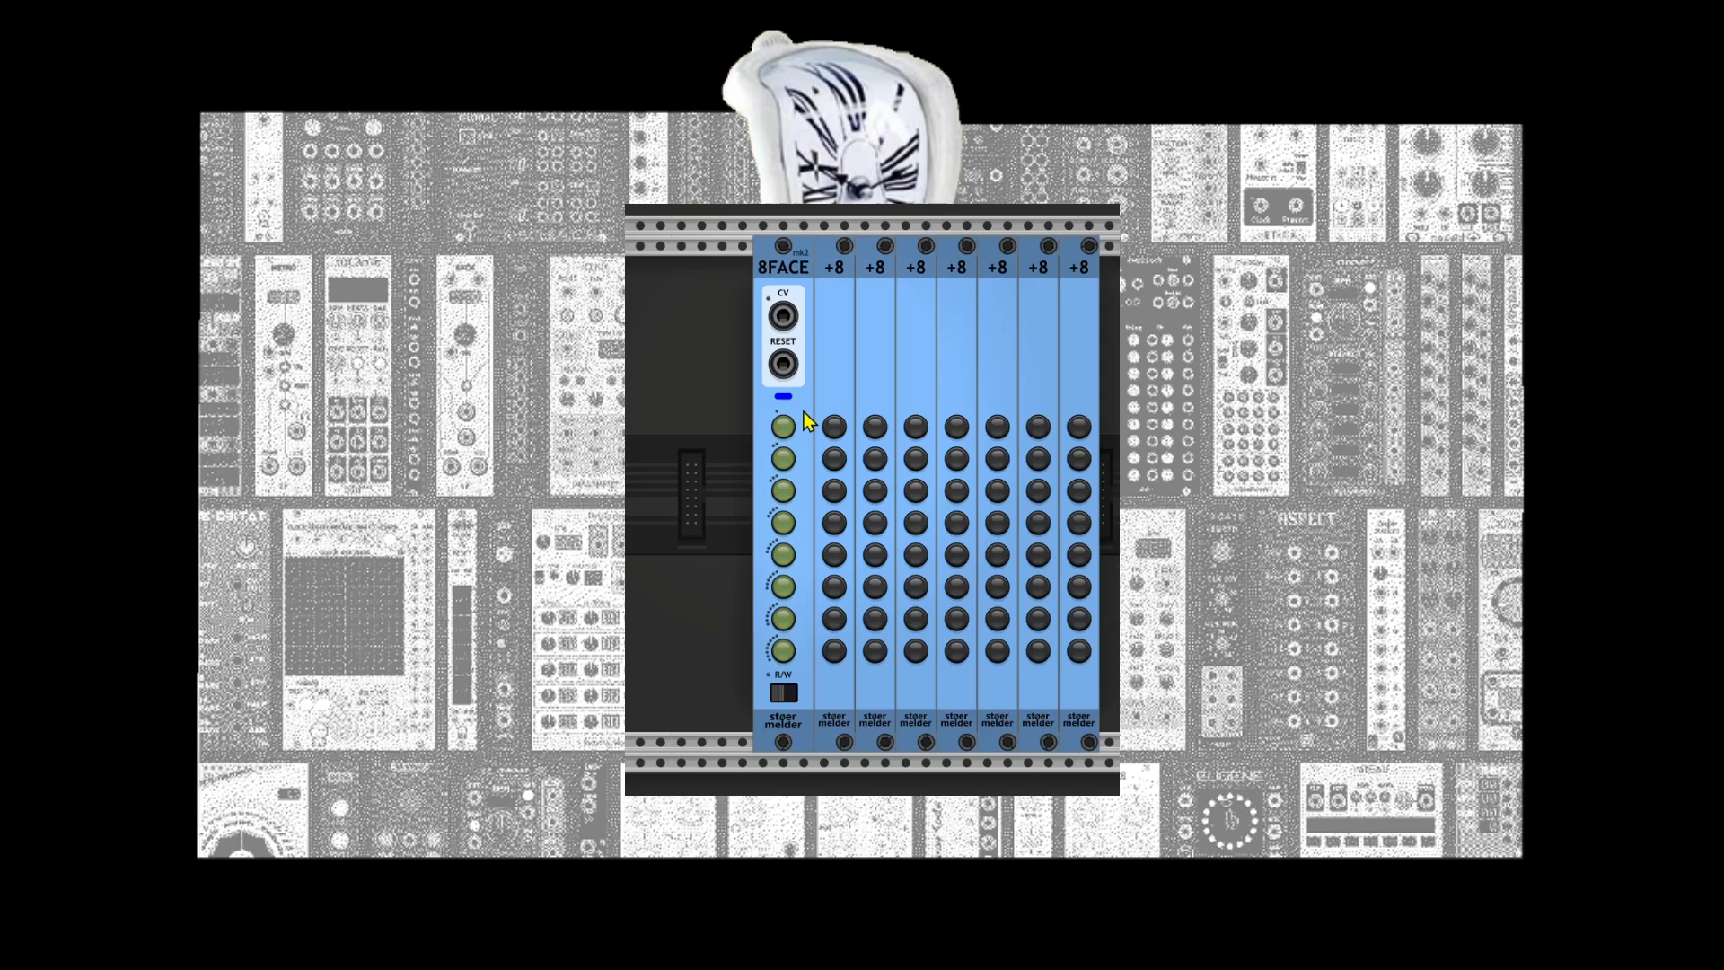
Step: Set the 8FACE mk2 module's number of slots to 64
right_click(804, 407)
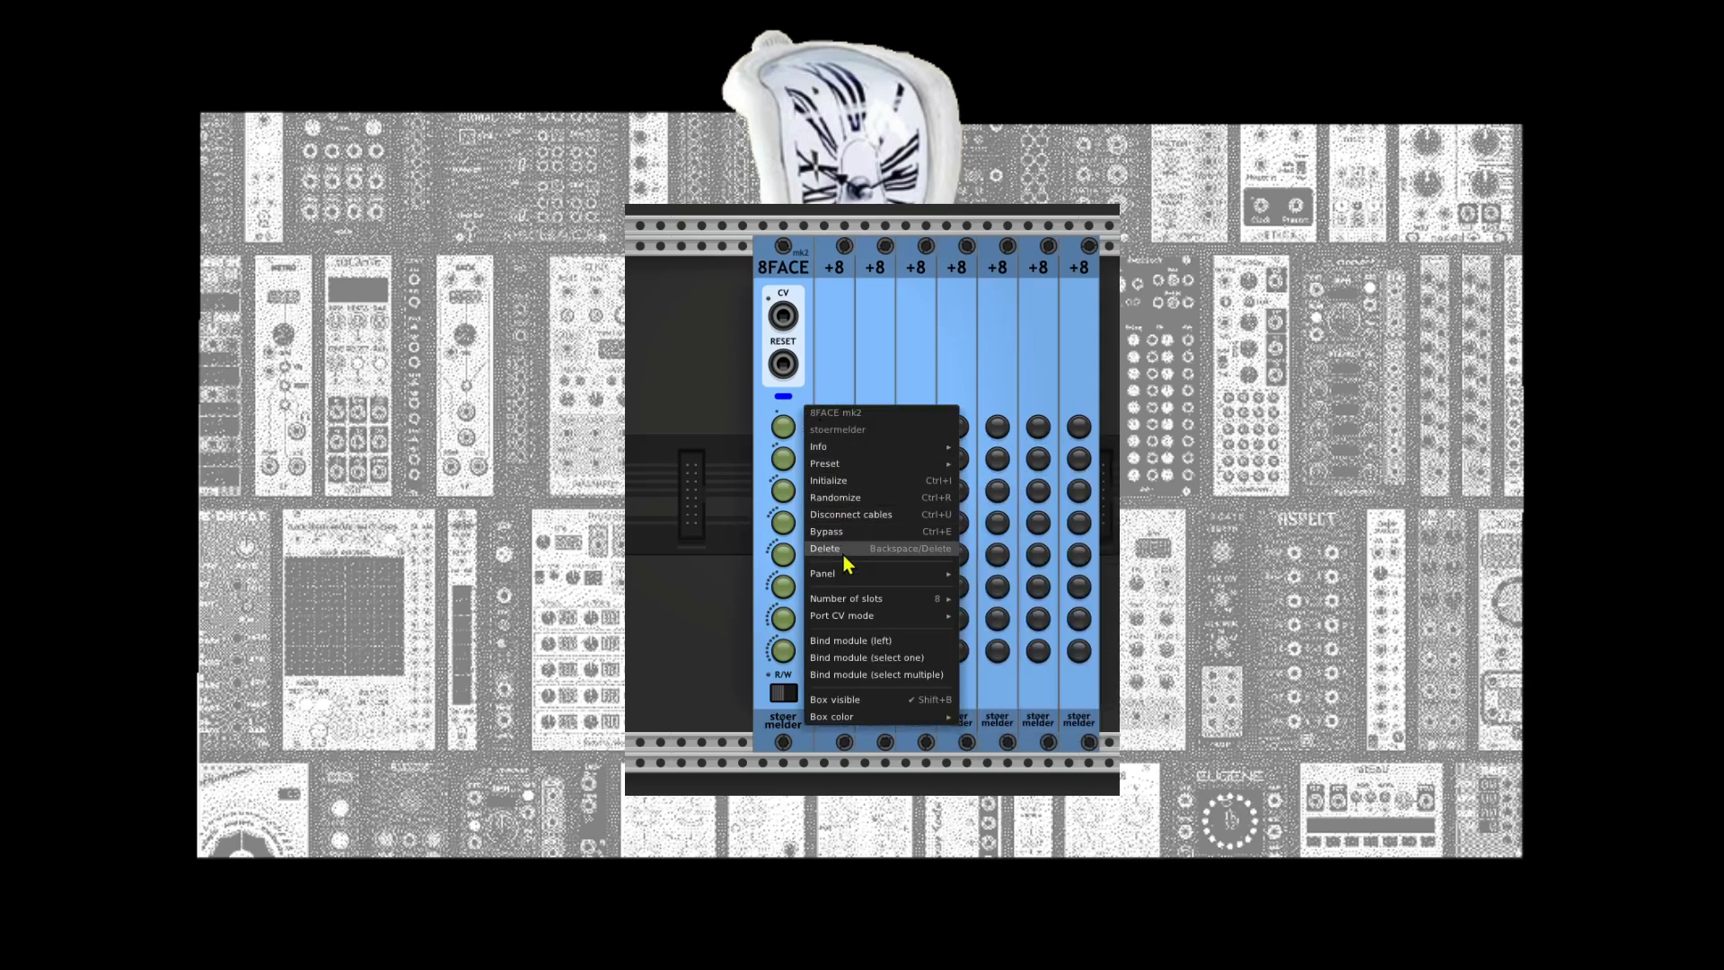
mouse_move(844, 602)
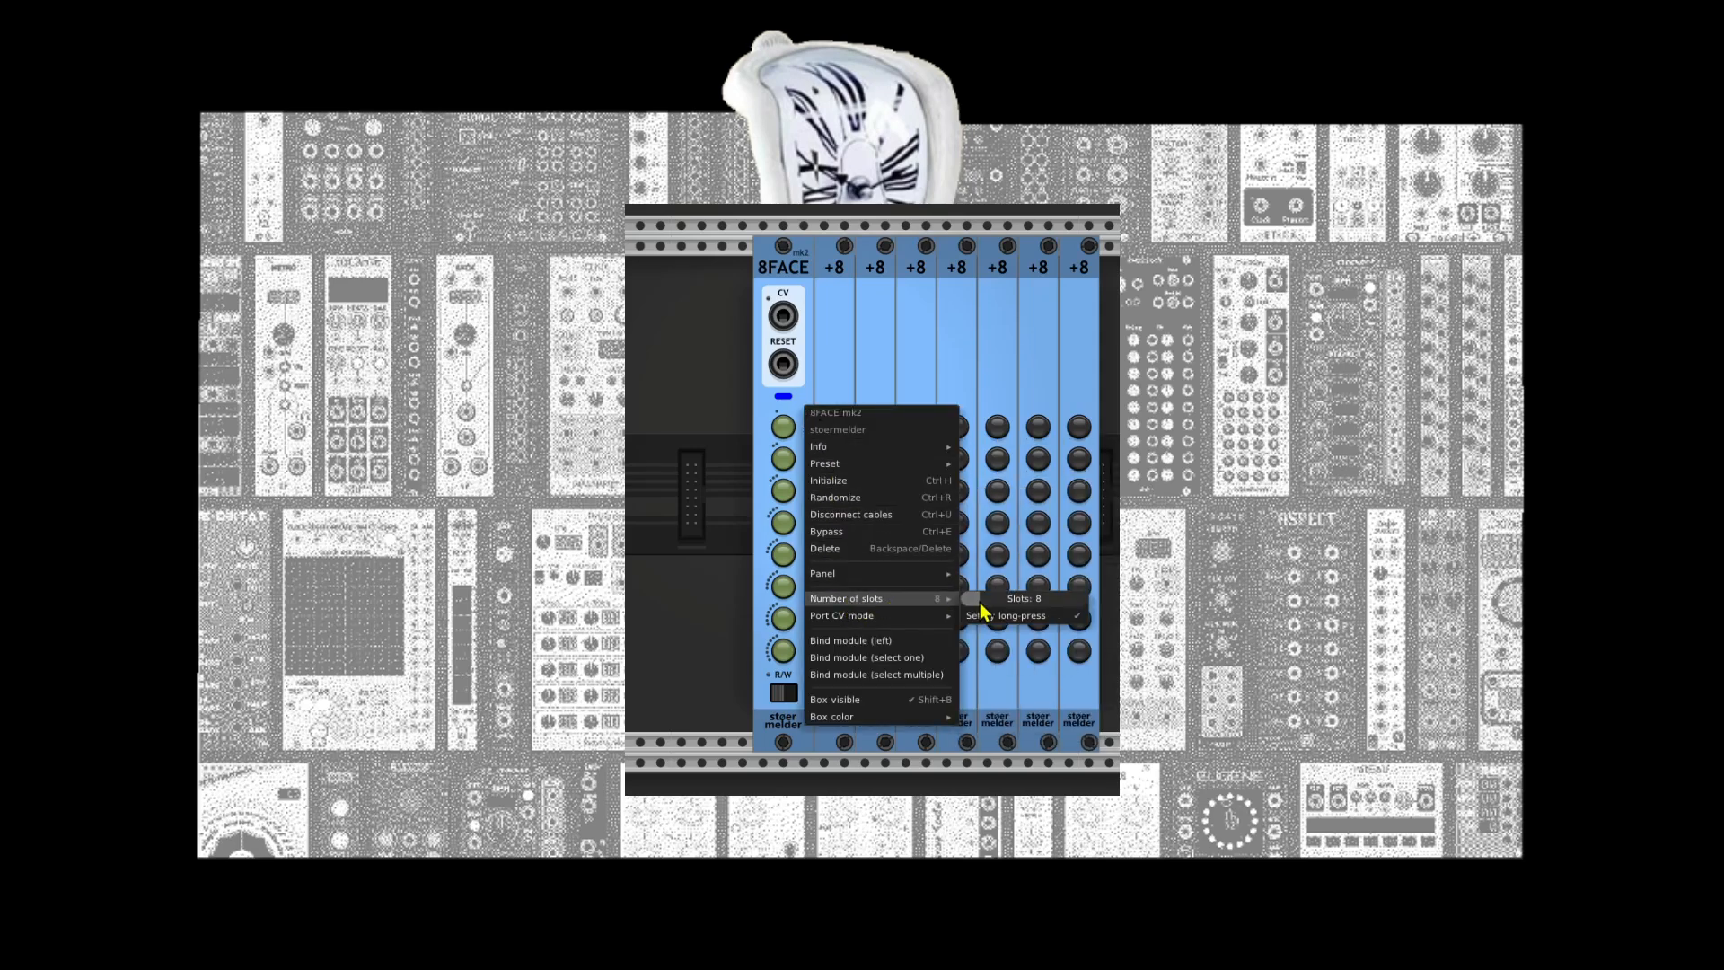
left_click_drag(1044, 598, 1084, 598)
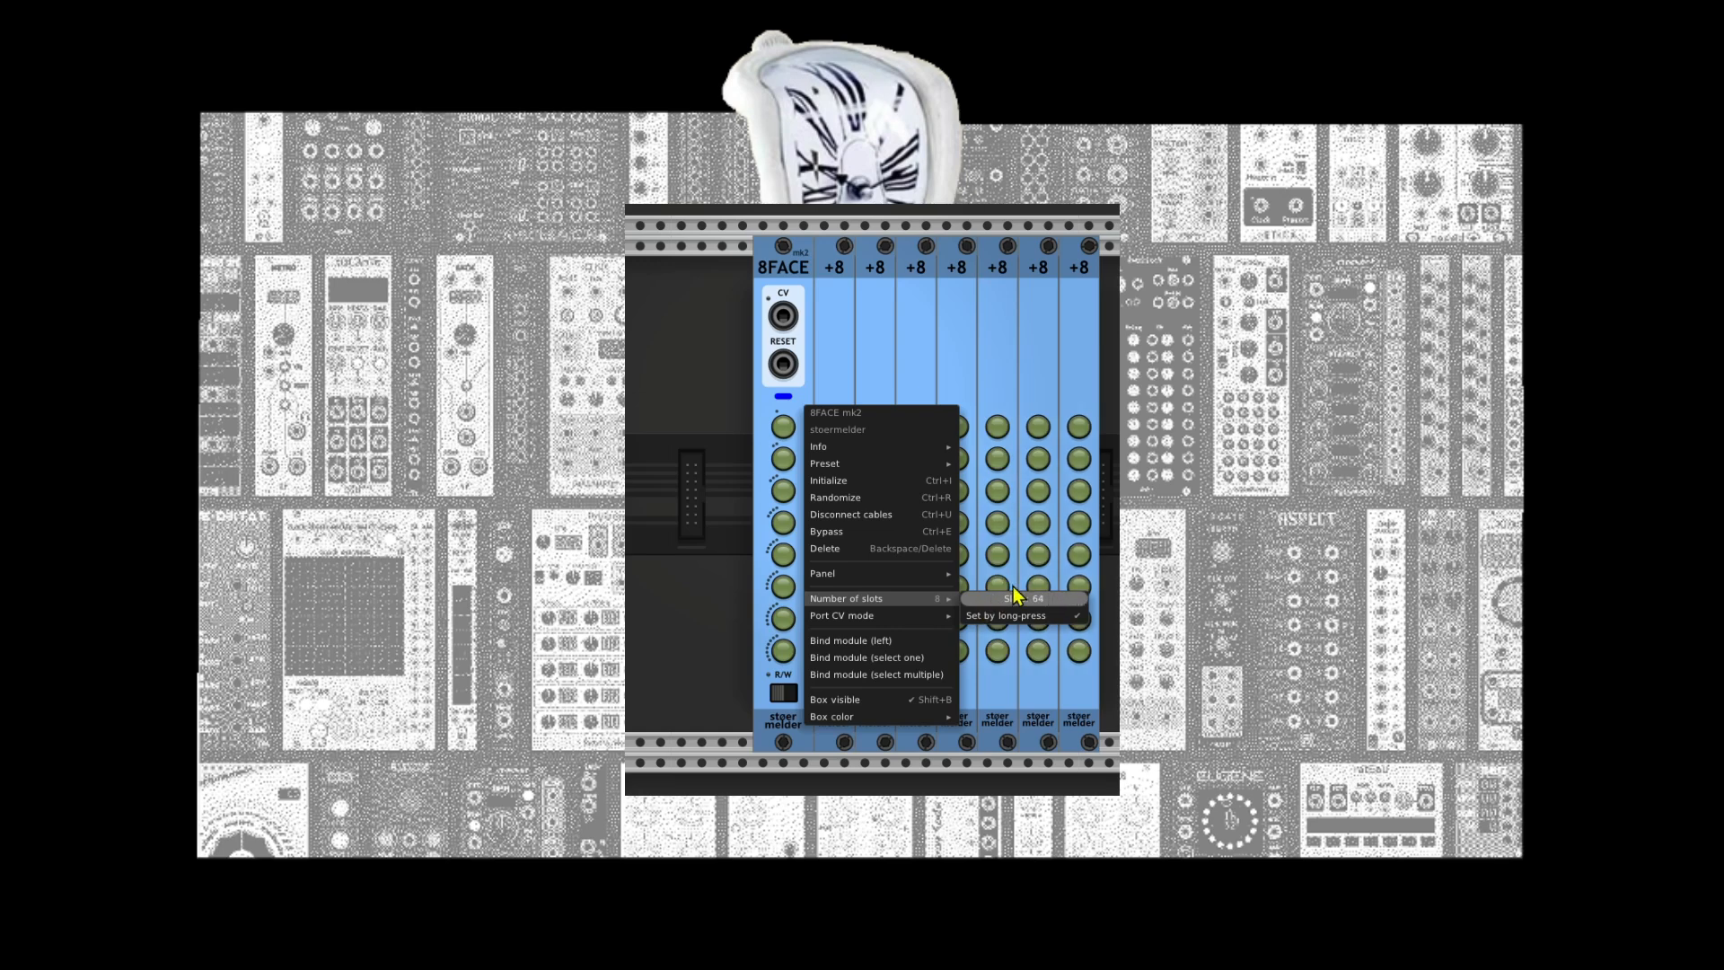
key("Escape")
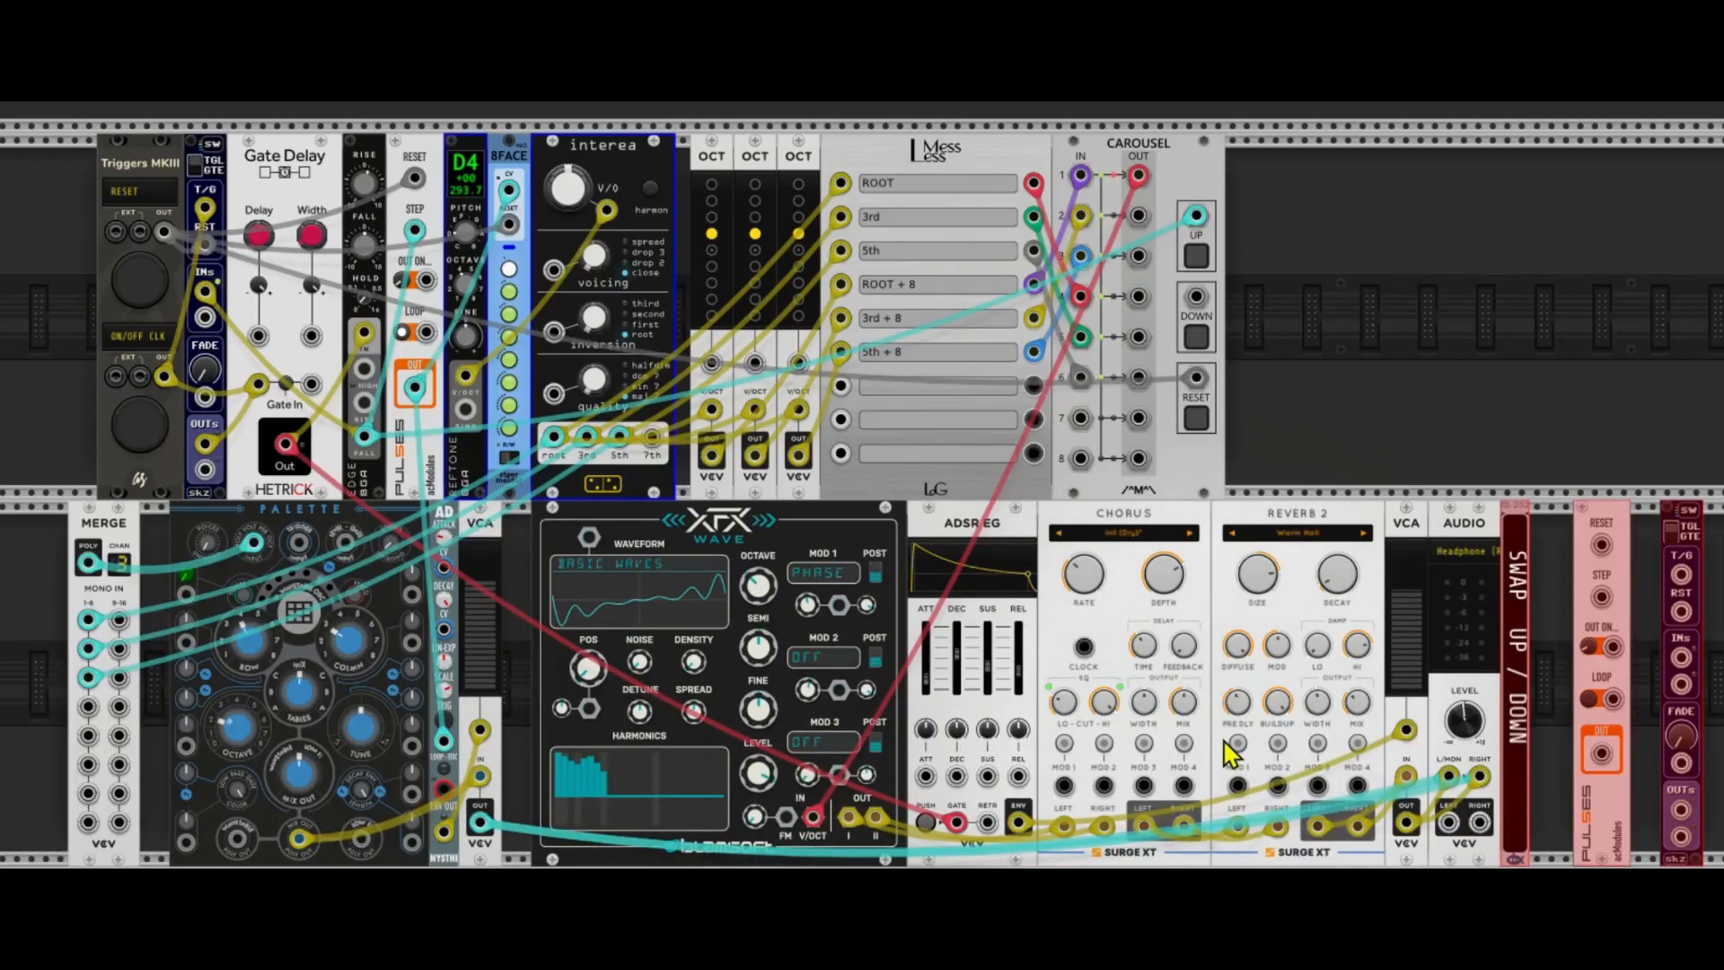
Step: Place the Swap Up/Down modules after Carousel and chain the first Pulses output into the new Pulses STEP, and its output into SW's T/G input
left_click_drag(1661, 387, 1367, 396)
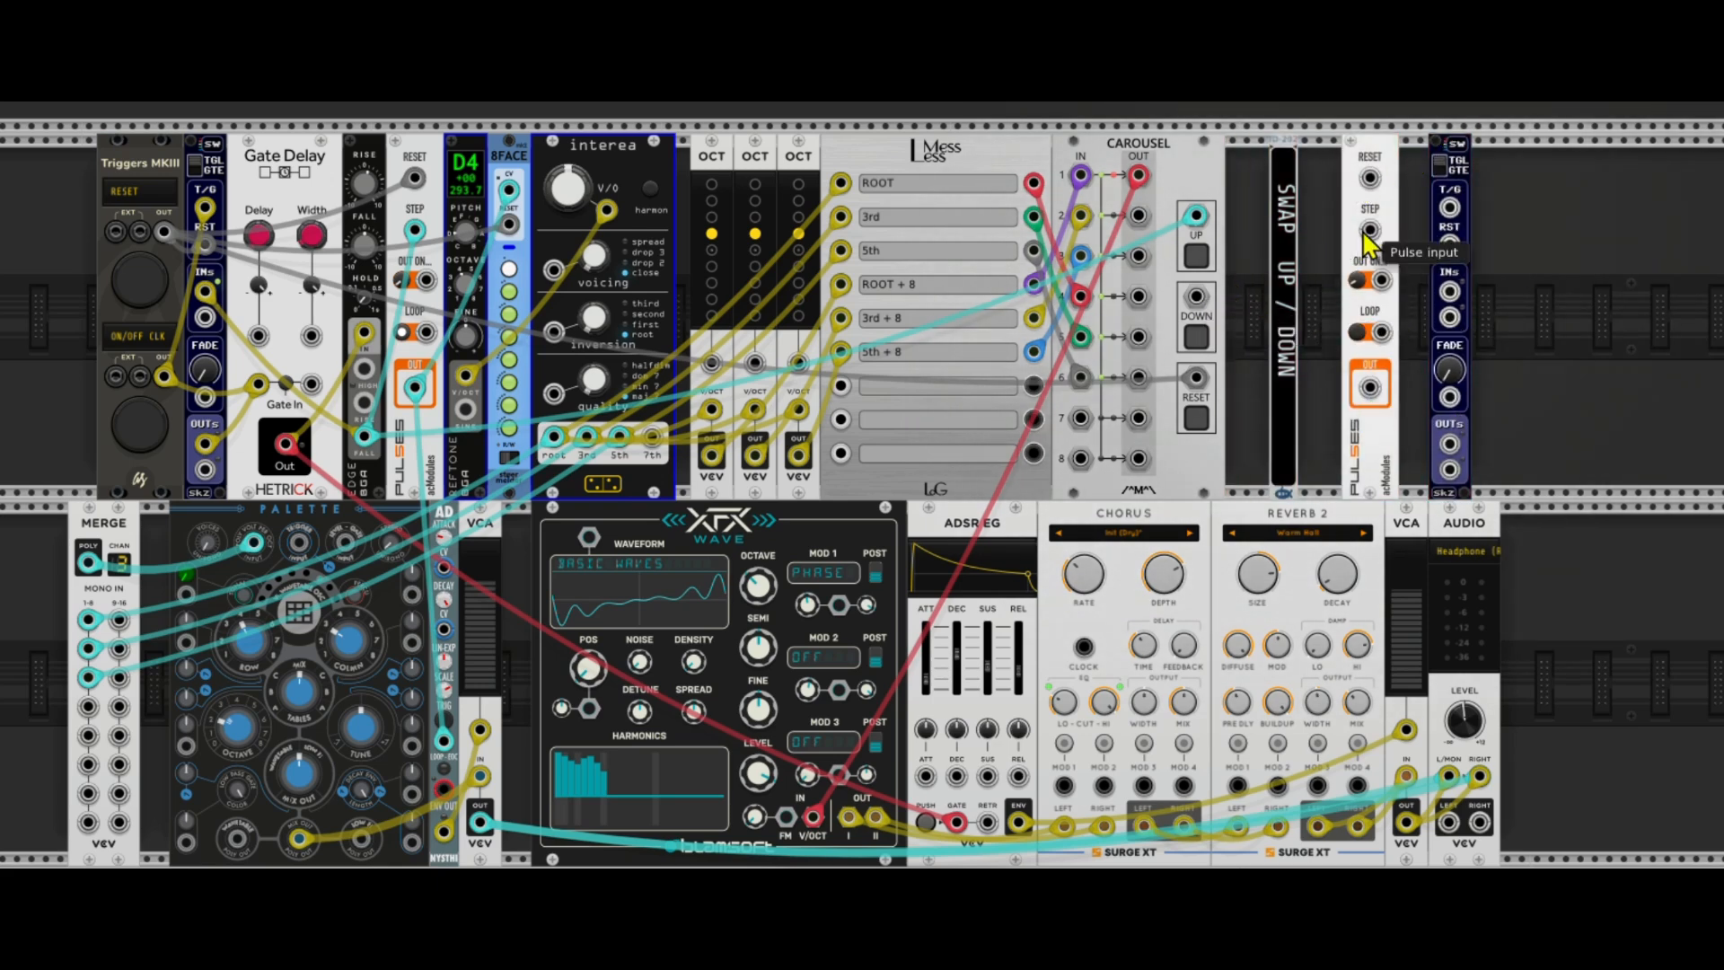
left_click_drag(1369, 232, 418, 391)
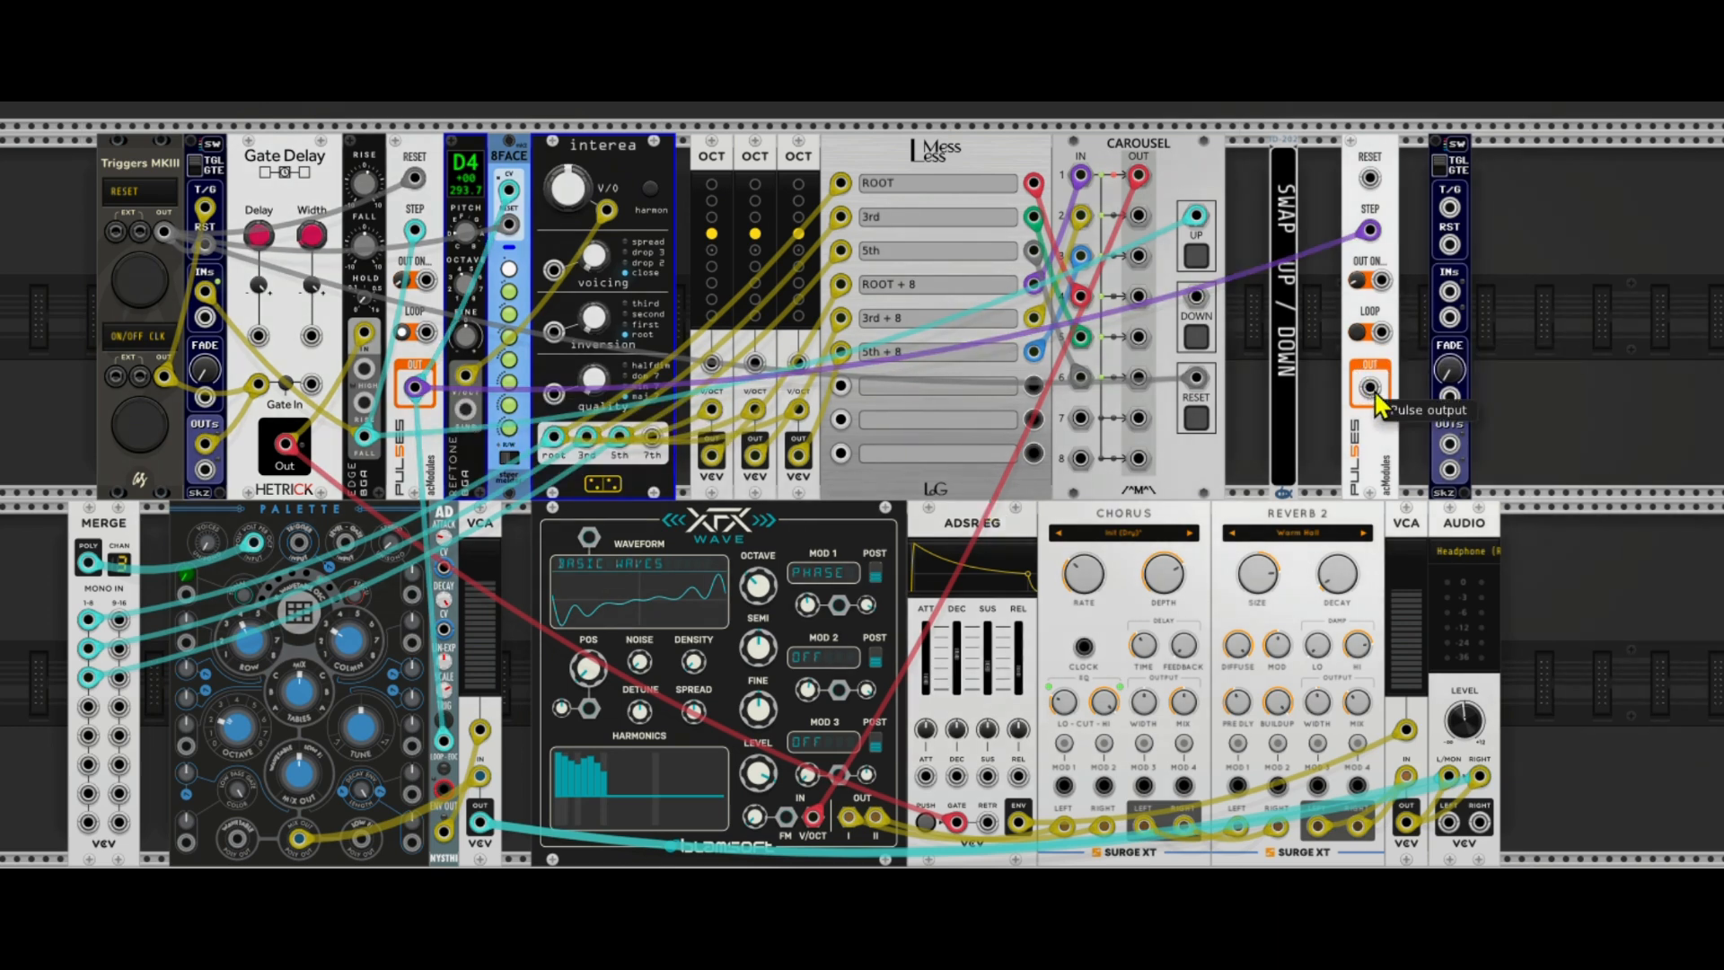
left_click_drag(1371, 387, 1449, 213)
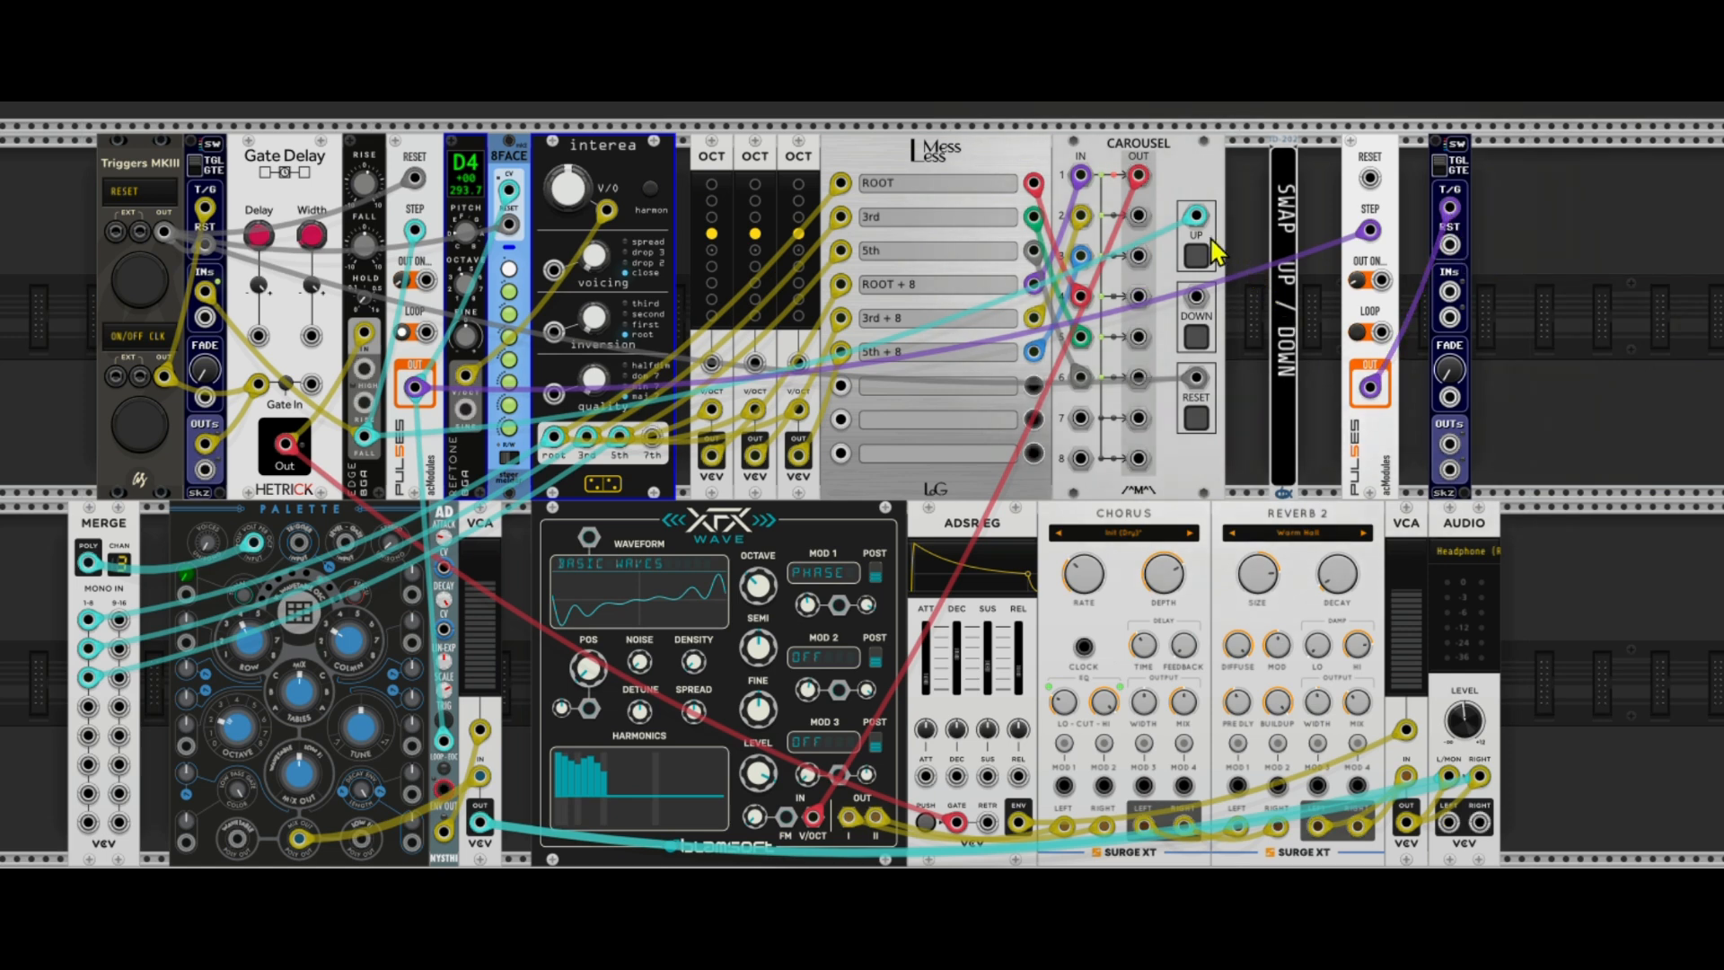
Step: Replace the Carousel UP cable by patching SW OUT 1 to UP, OUT 2 to DOWN, and Edge's FALL output to SW's first input
left_click_drag(1196, 215, 1437, 359)
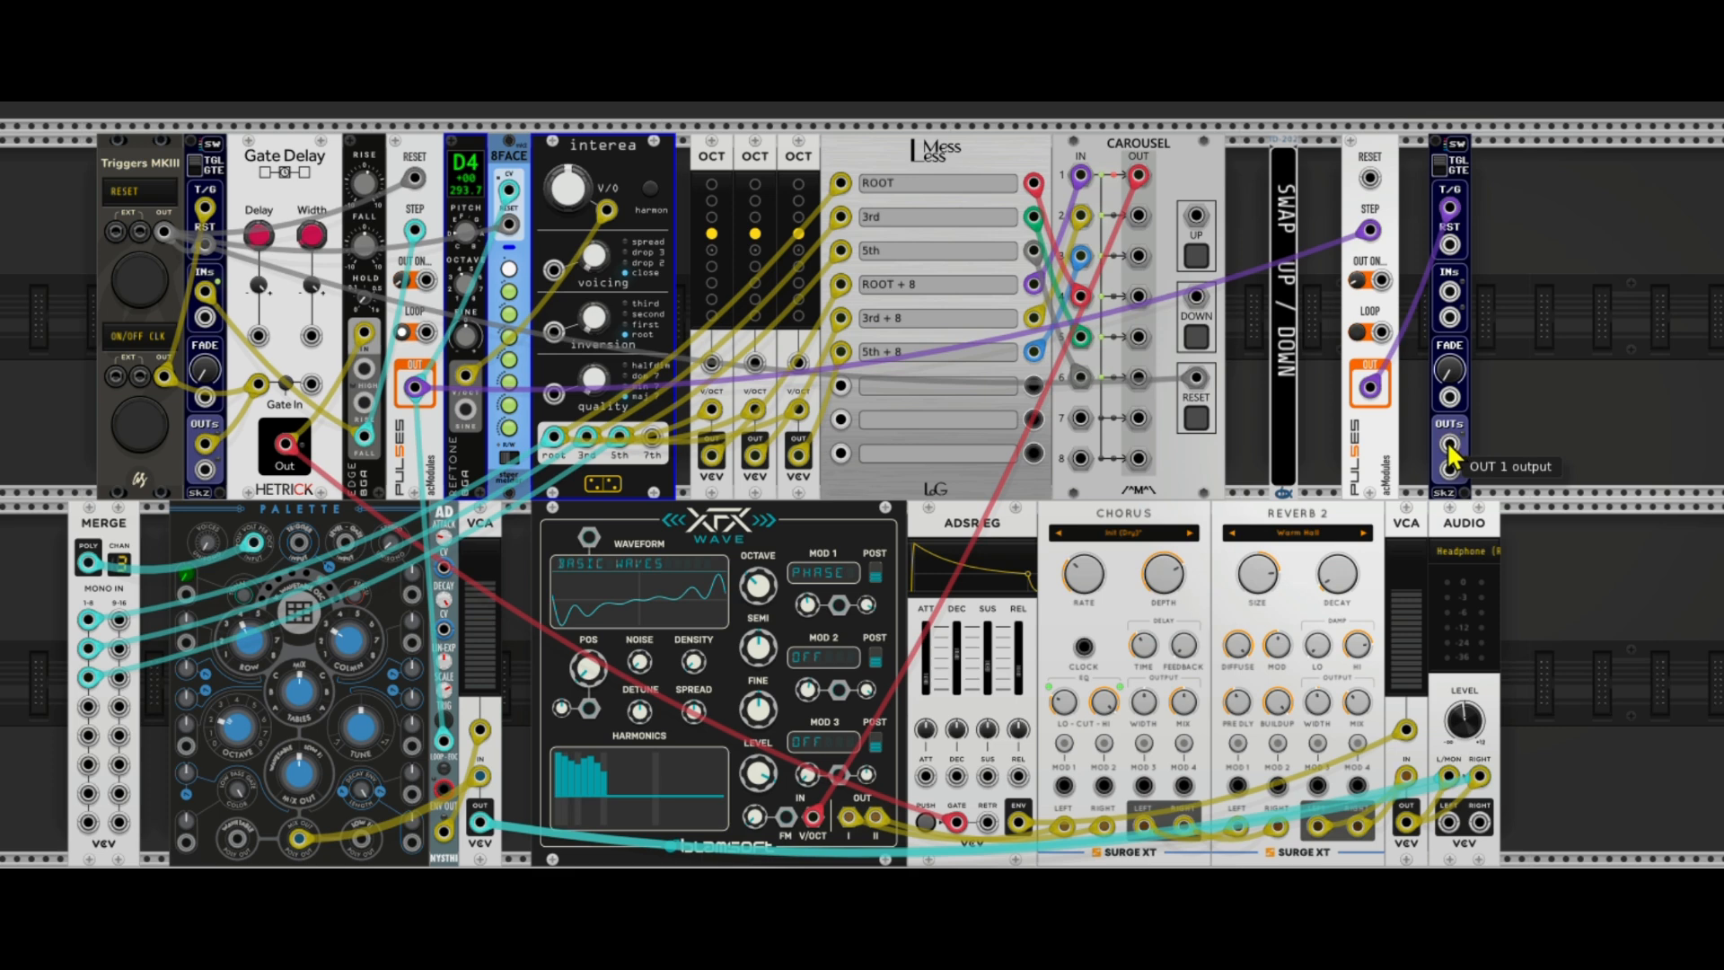
left_click_drag(1450, 444, 1196, 218)
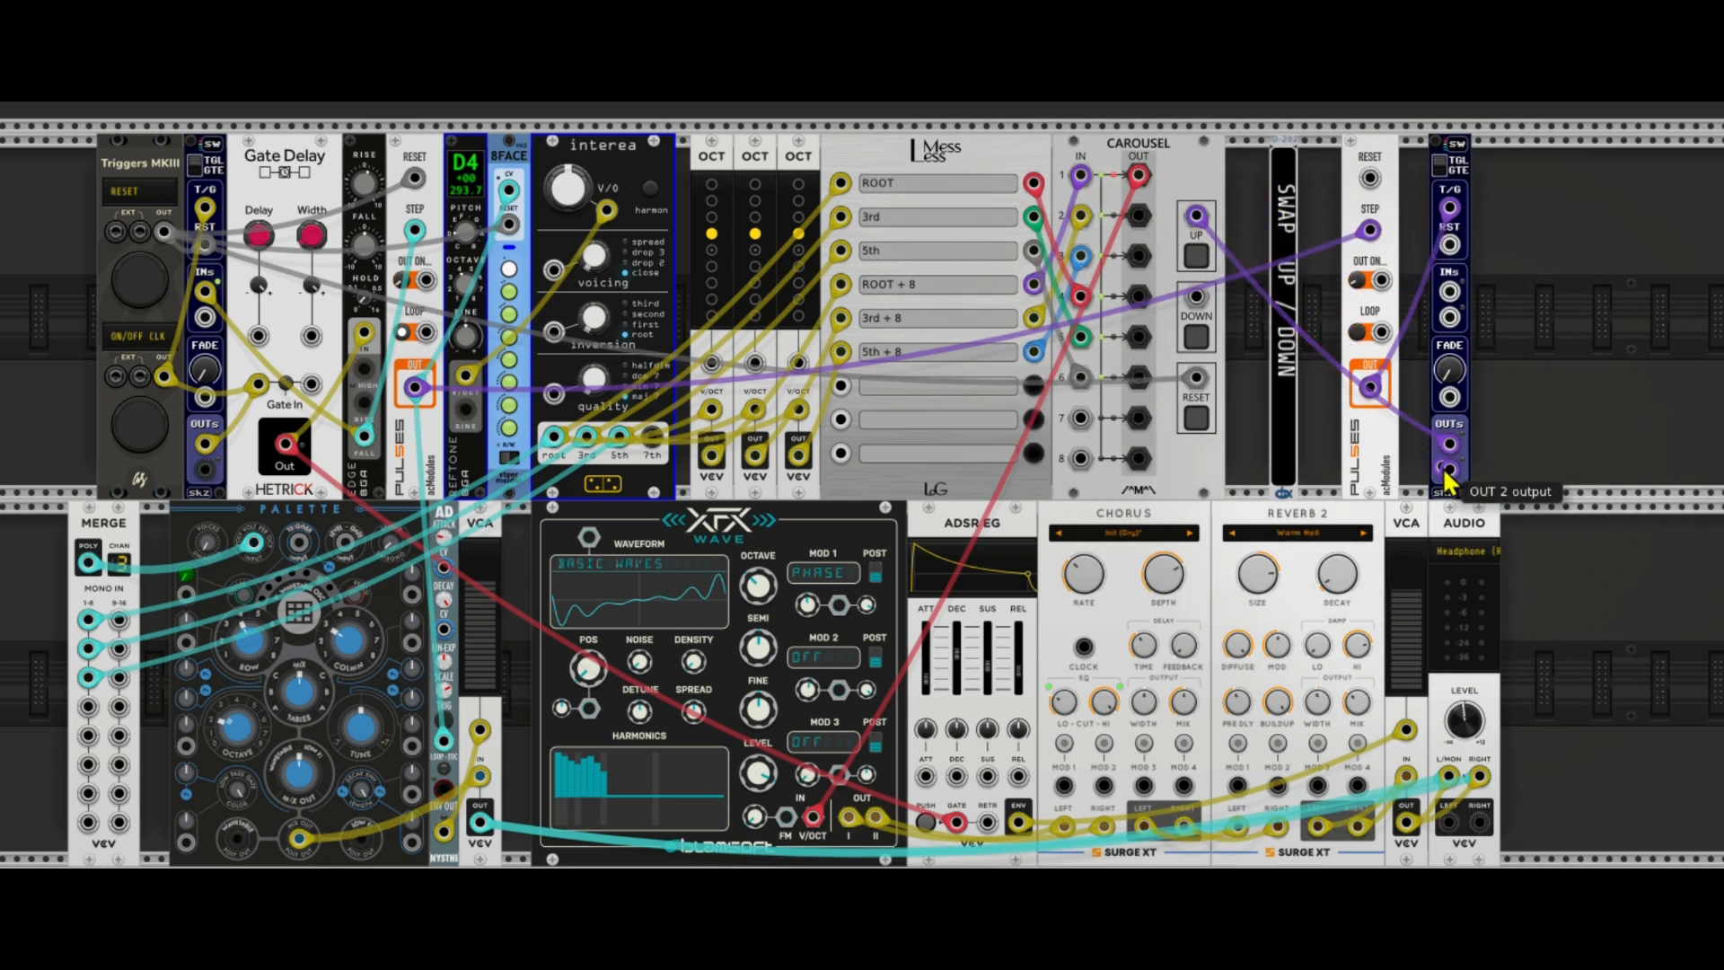
left_click_drag(1448, 469, 1197, 298)
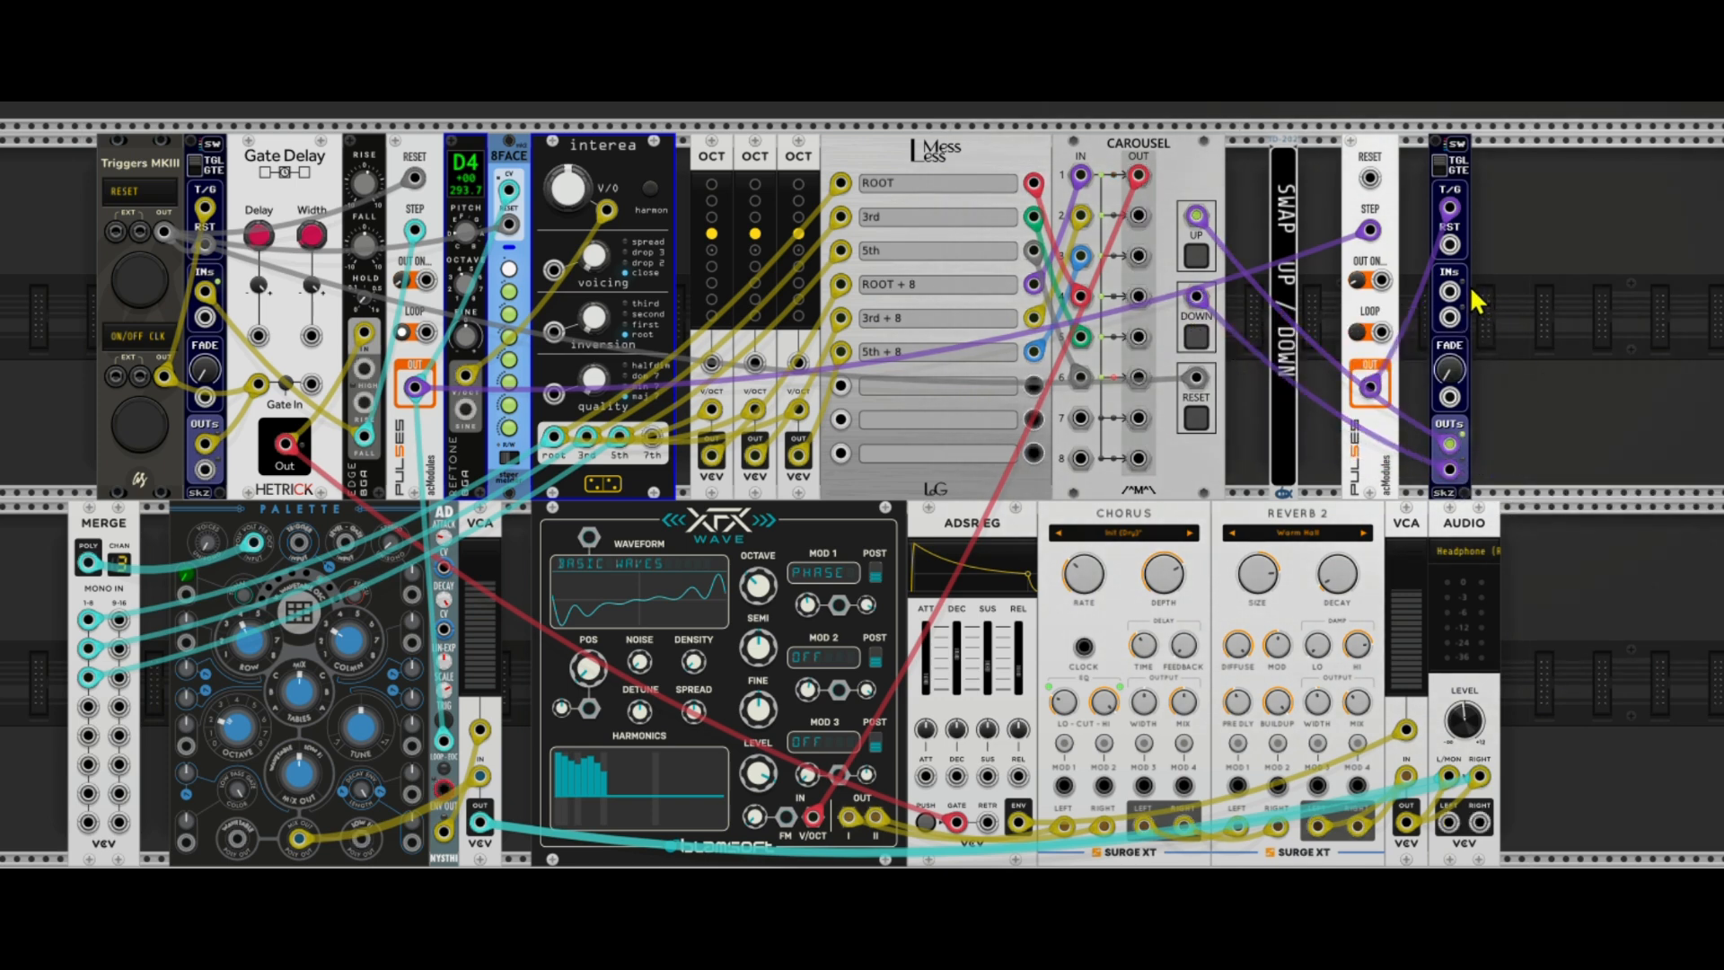
left_click_drag(1450, 296, 371, 447)
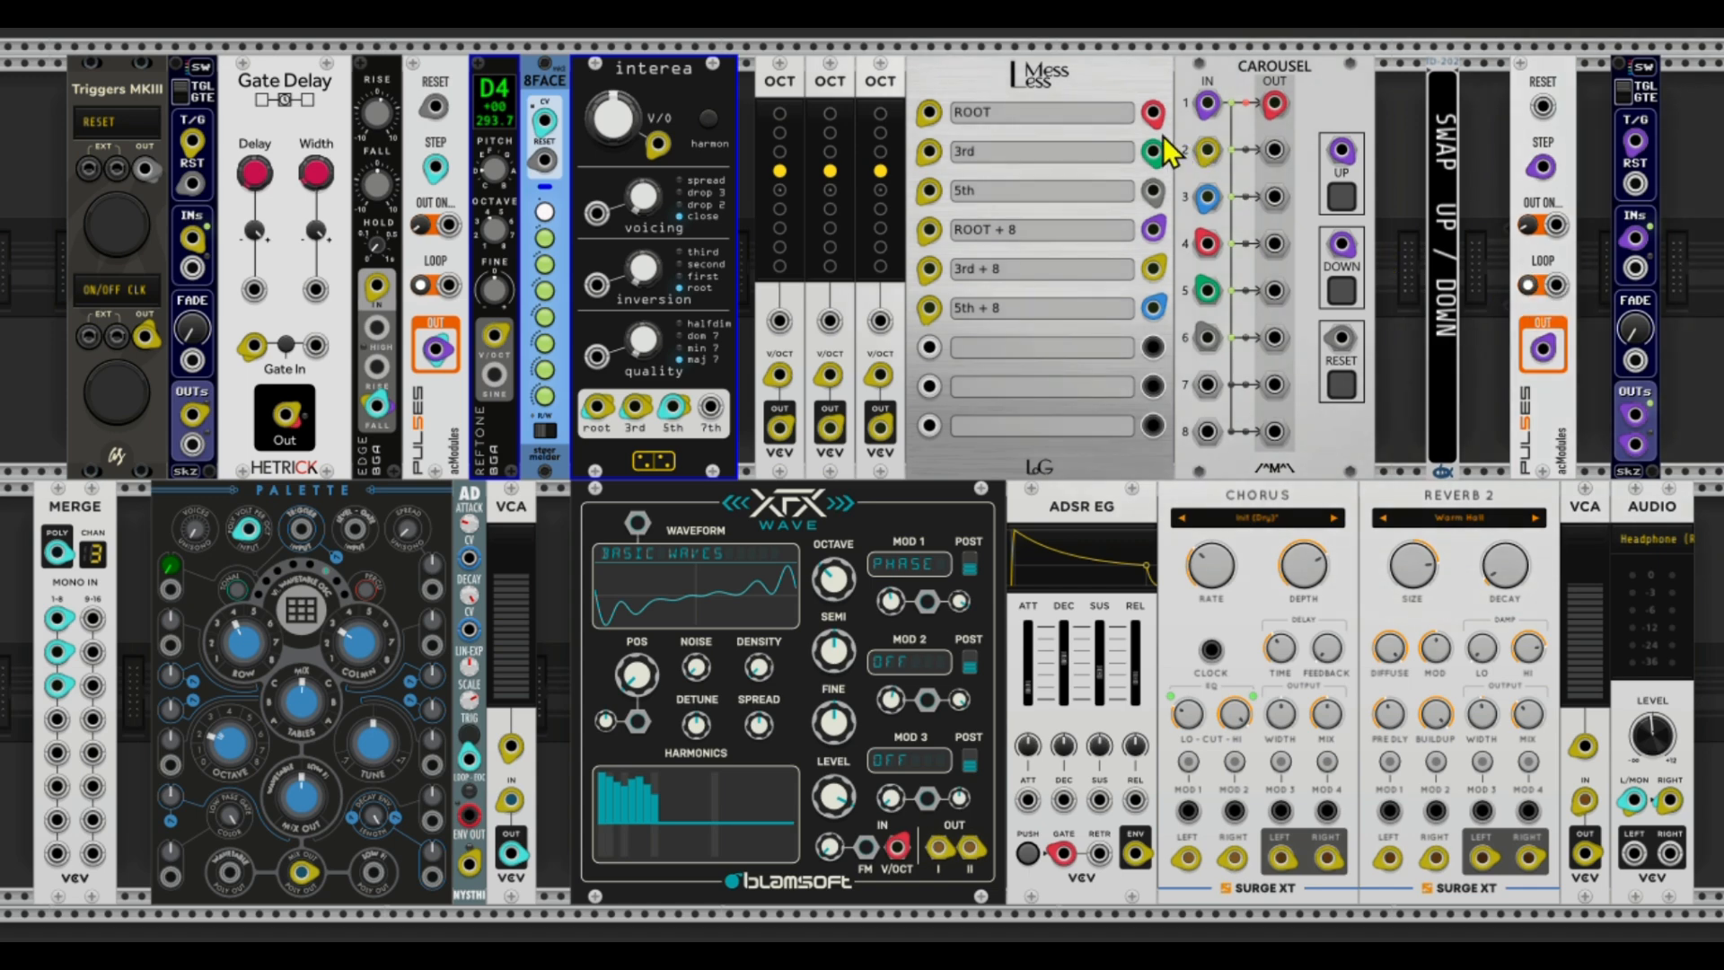
Step: Remove the Less Mess to Carousel cables and repatch outputs ROOT through 5th + 8 straight into Carousel inputs 1 to 6
left_click_drag(1153, 117, 1144, 296)
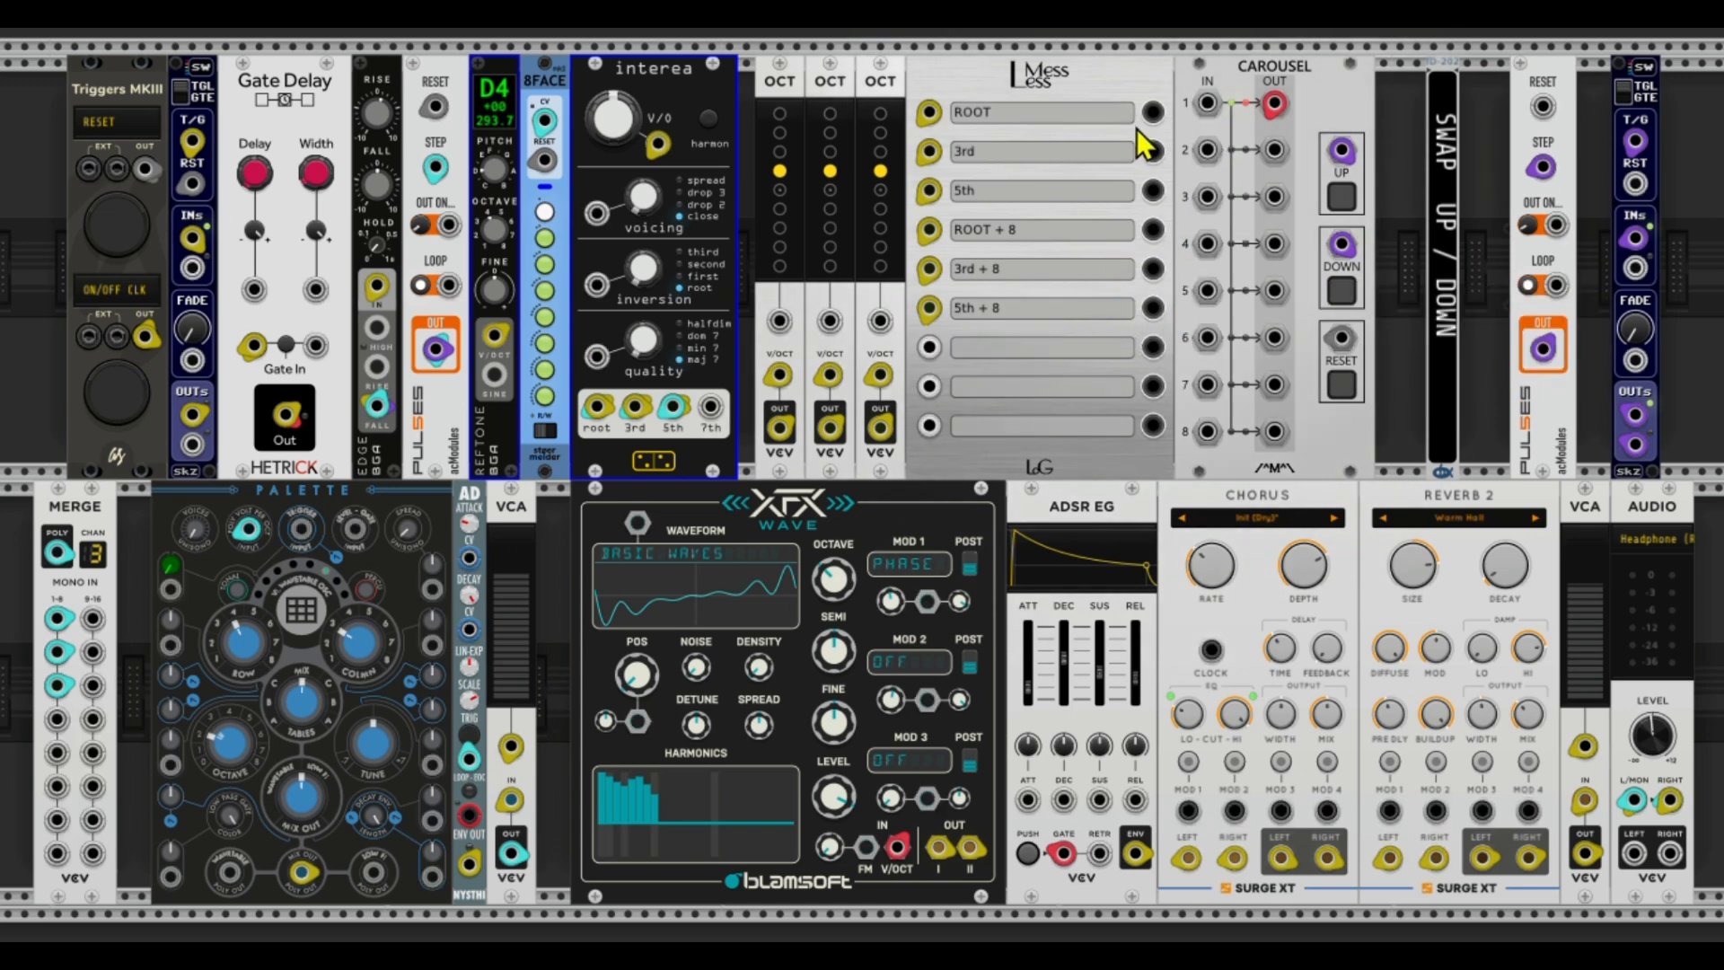
left_click_drag(1151, 111, 1207, 338)
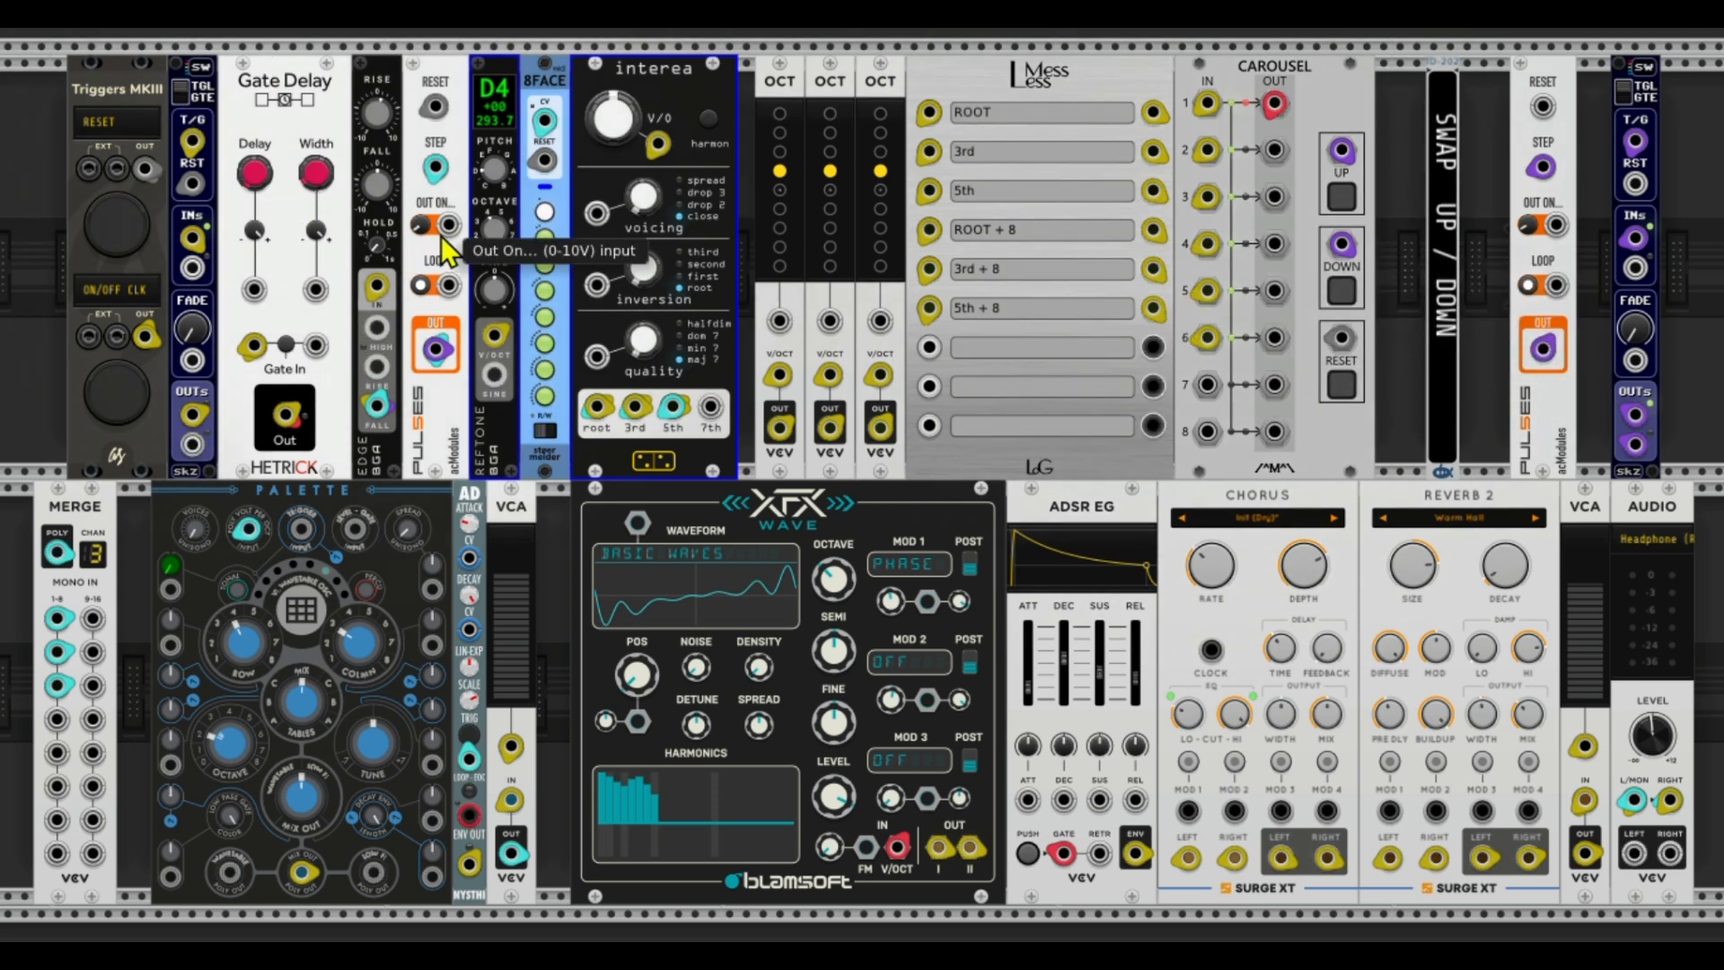
Step: Change the Reftone pitch and switch the 8FACE read/write mode on and off to store new chords
double_click(493, 169)
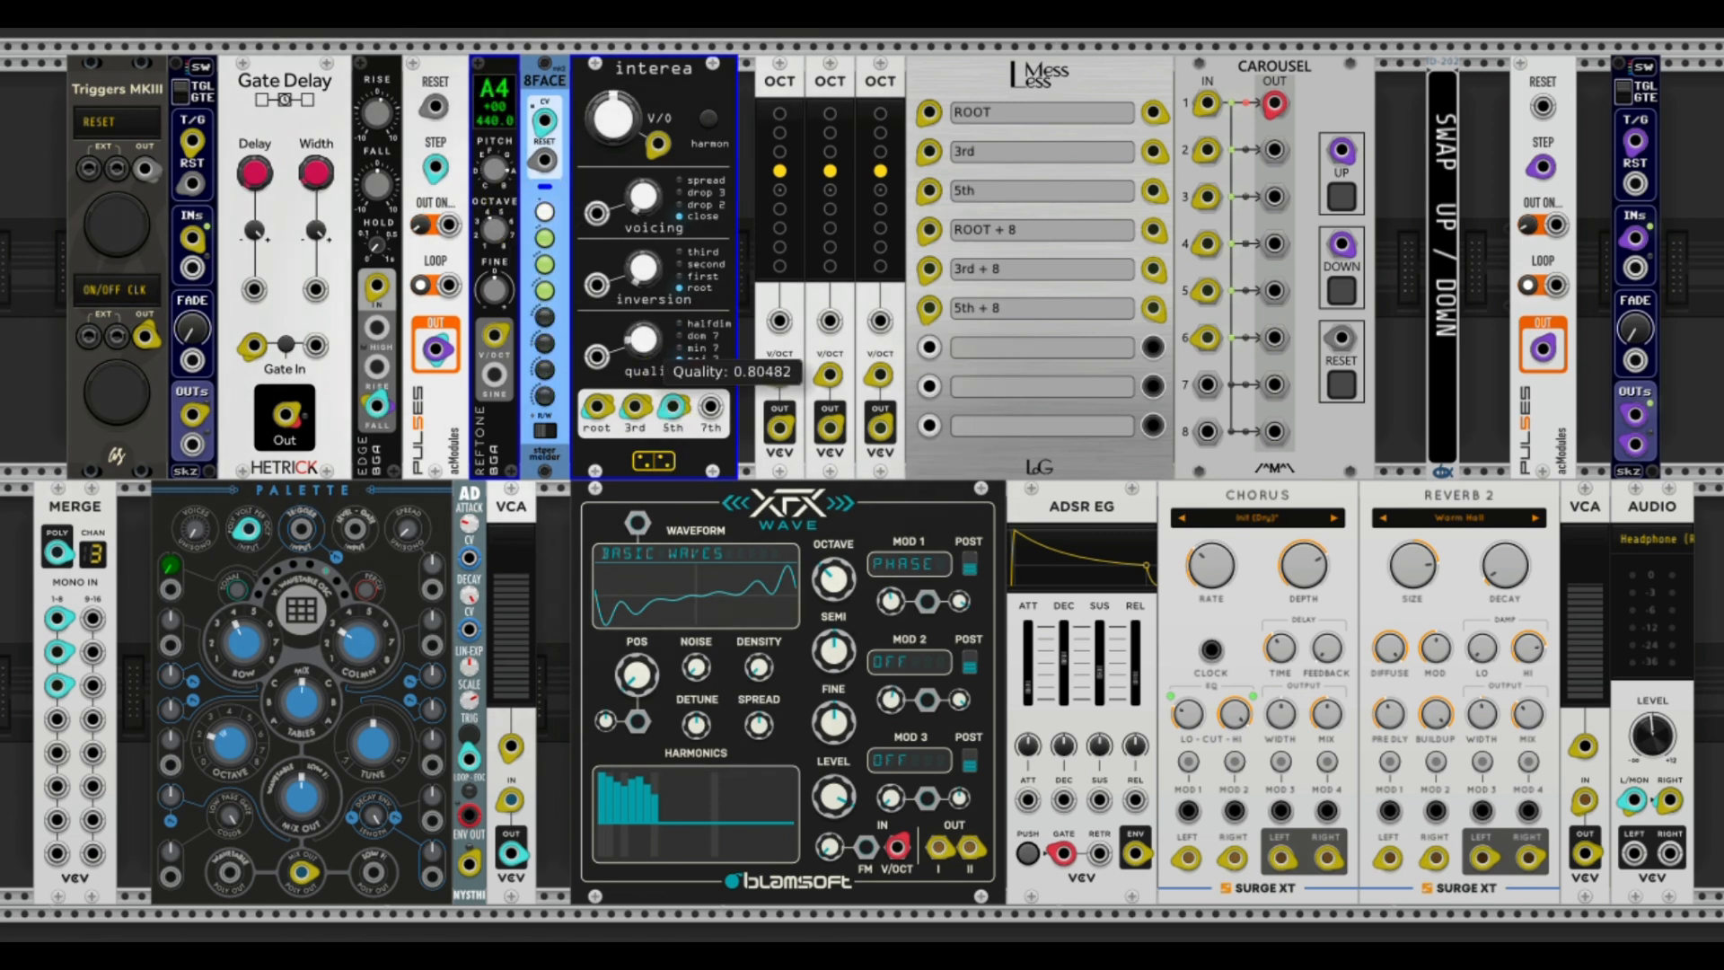
left_click(545, 432)
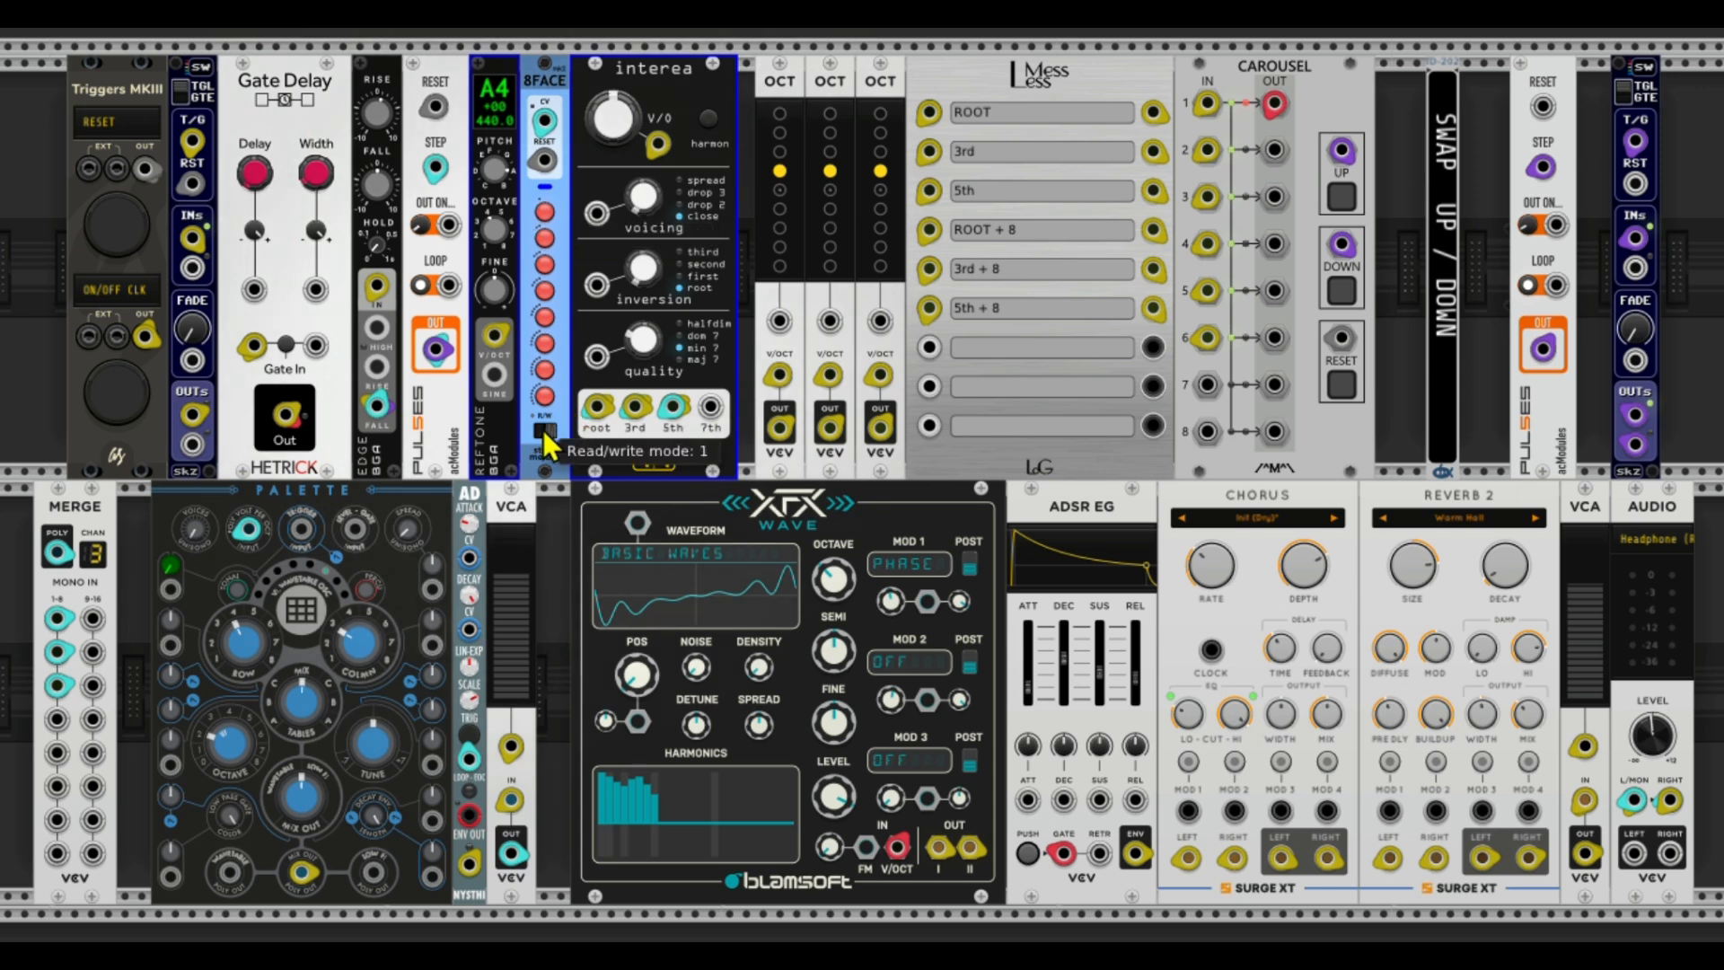
left_click(545, 433)
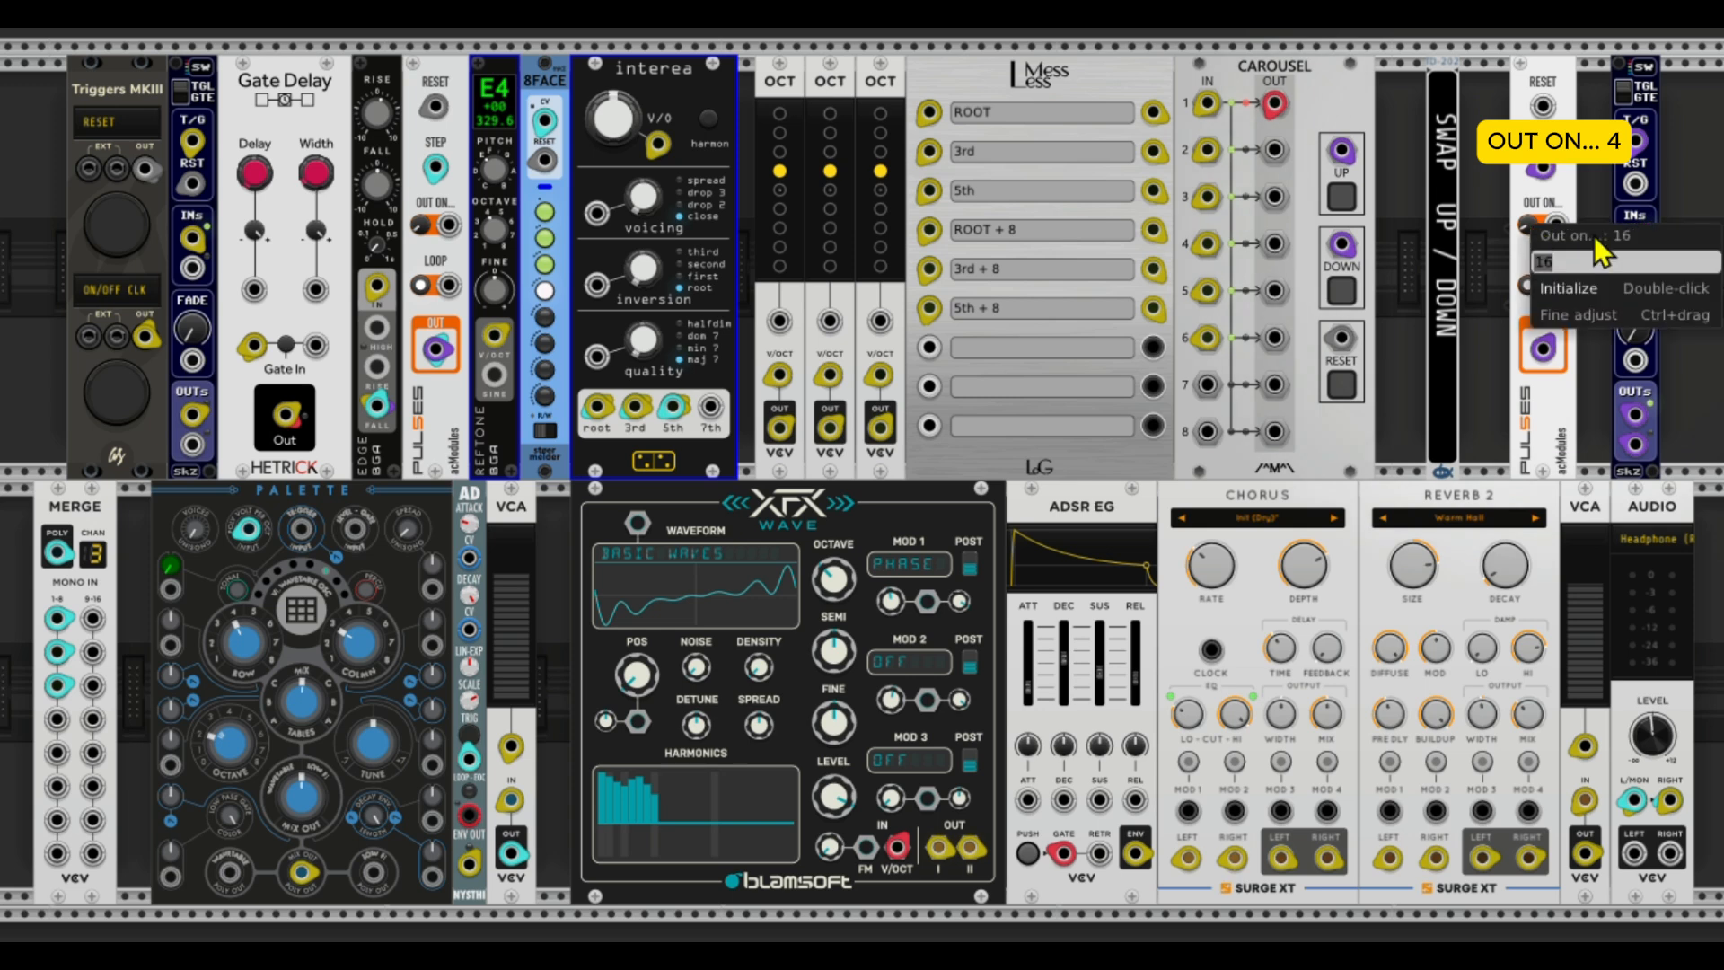
Step: Open the Gate Delay's Gate Width value for editing and close it
right_click(316, 176)
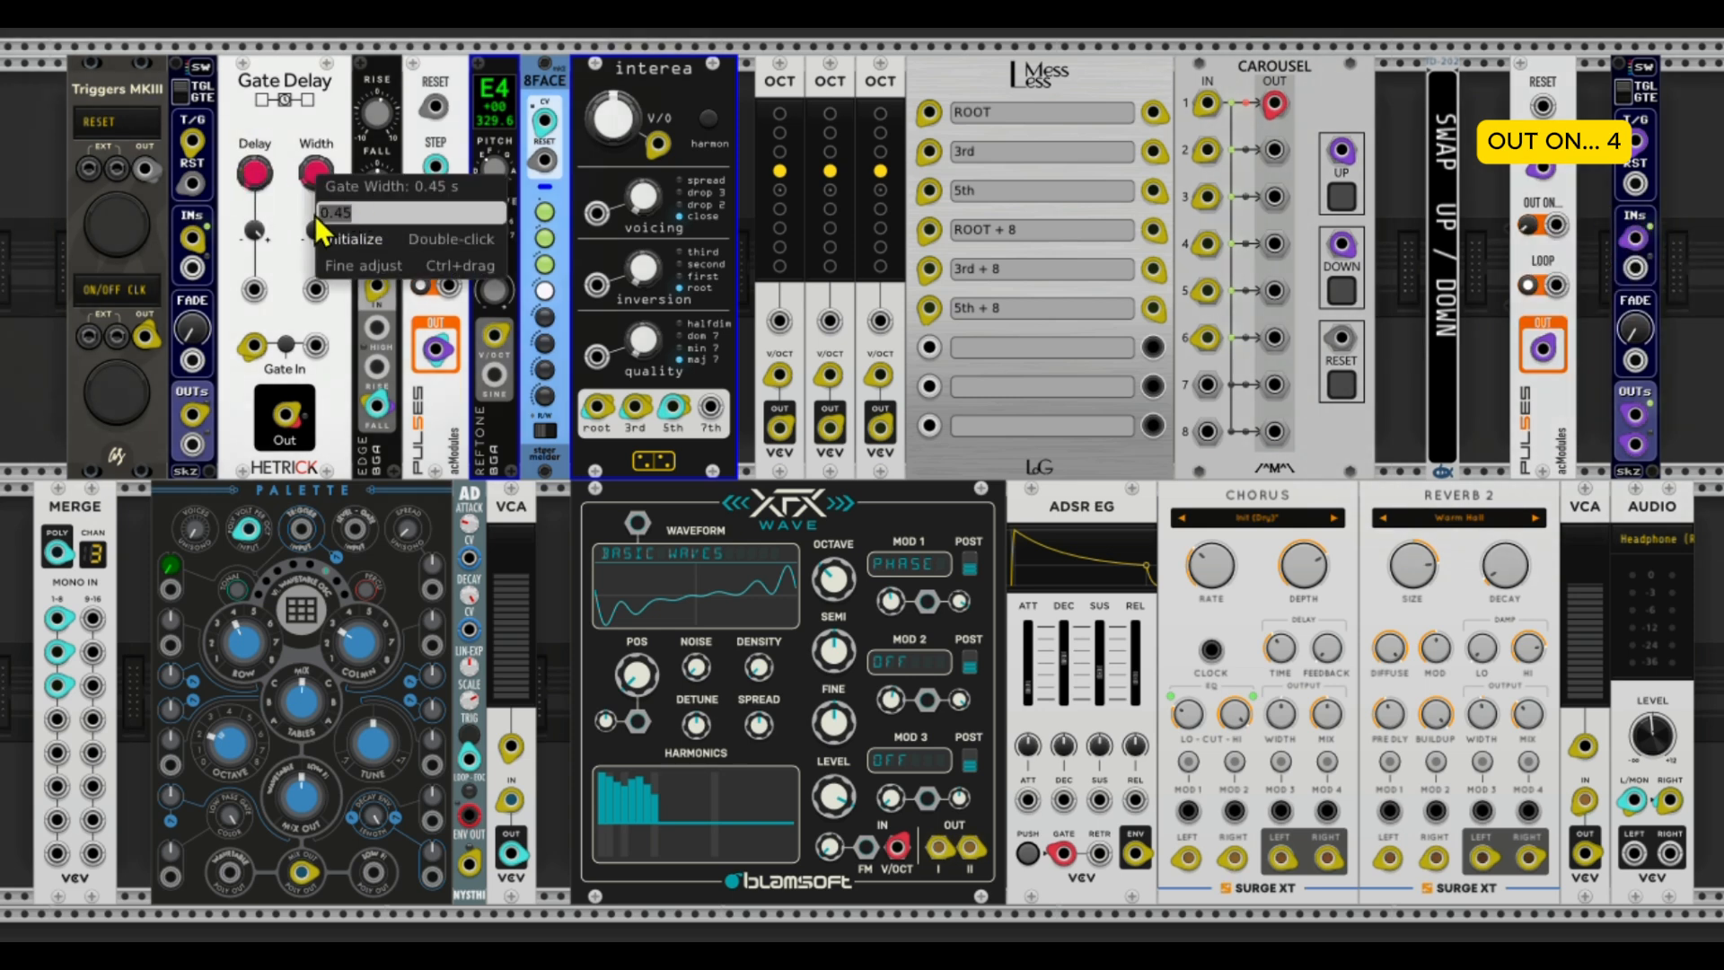
key("Escape")
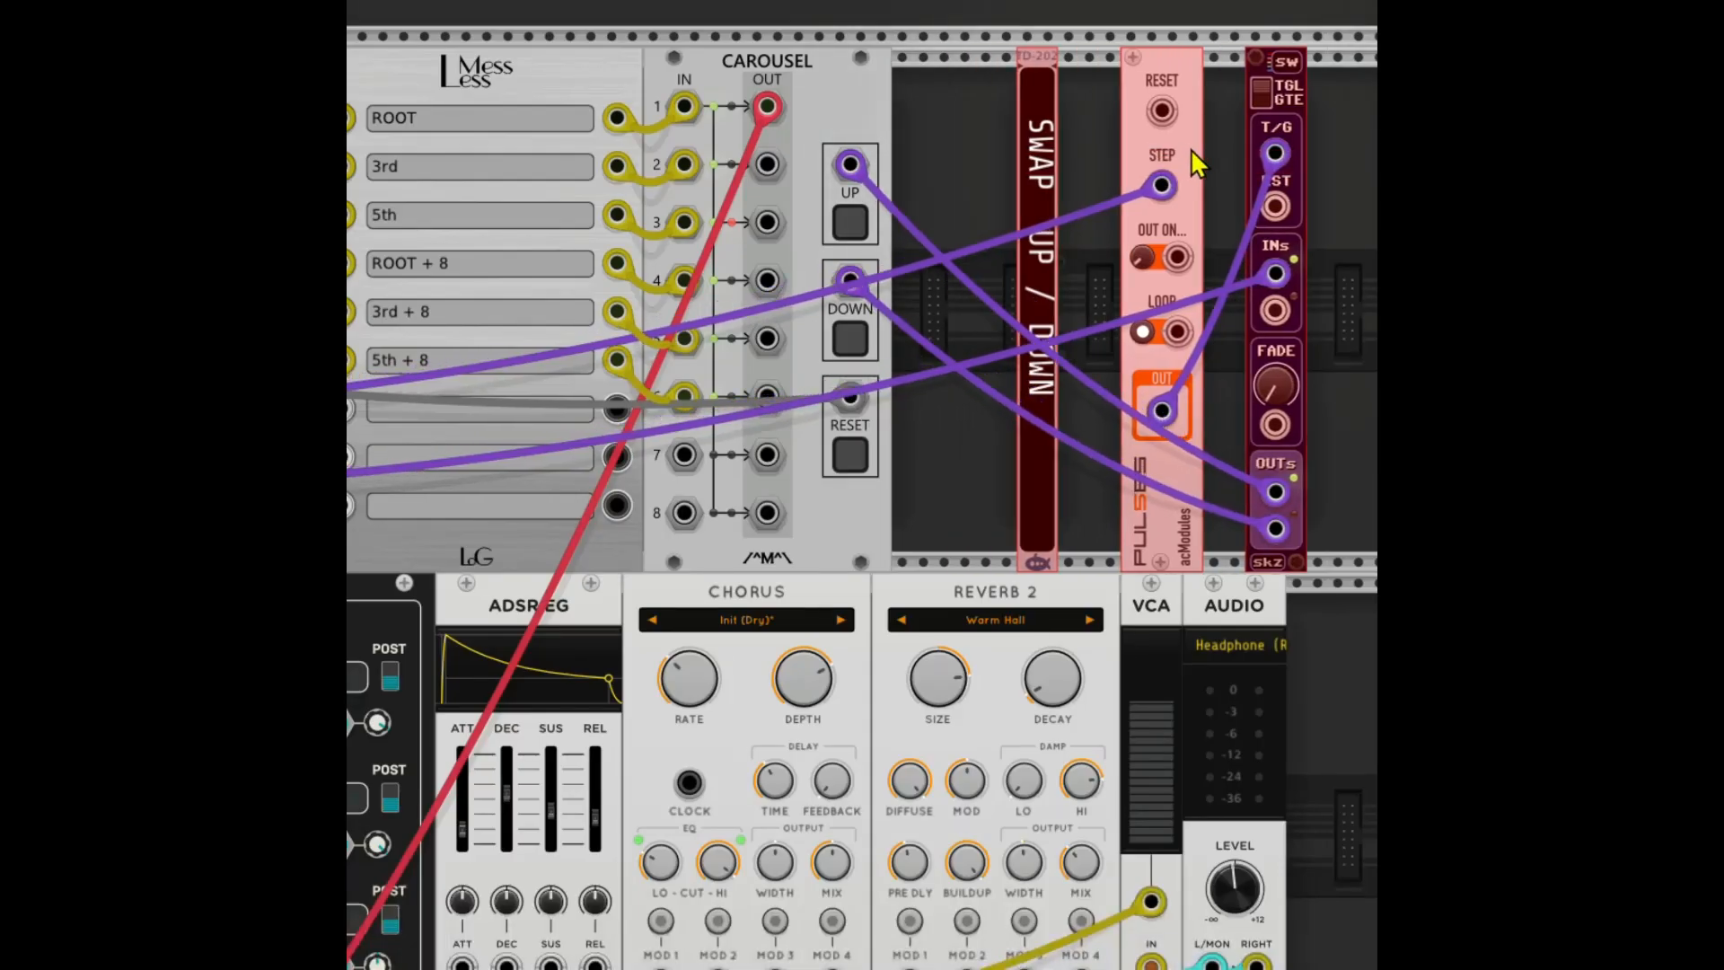
Step: Make room for a Signal Delay module after Carousel and move the UP and DOWN cables to its channel 1 and 2 inputs
left_click_drag(1191, 148, 1239, 154)
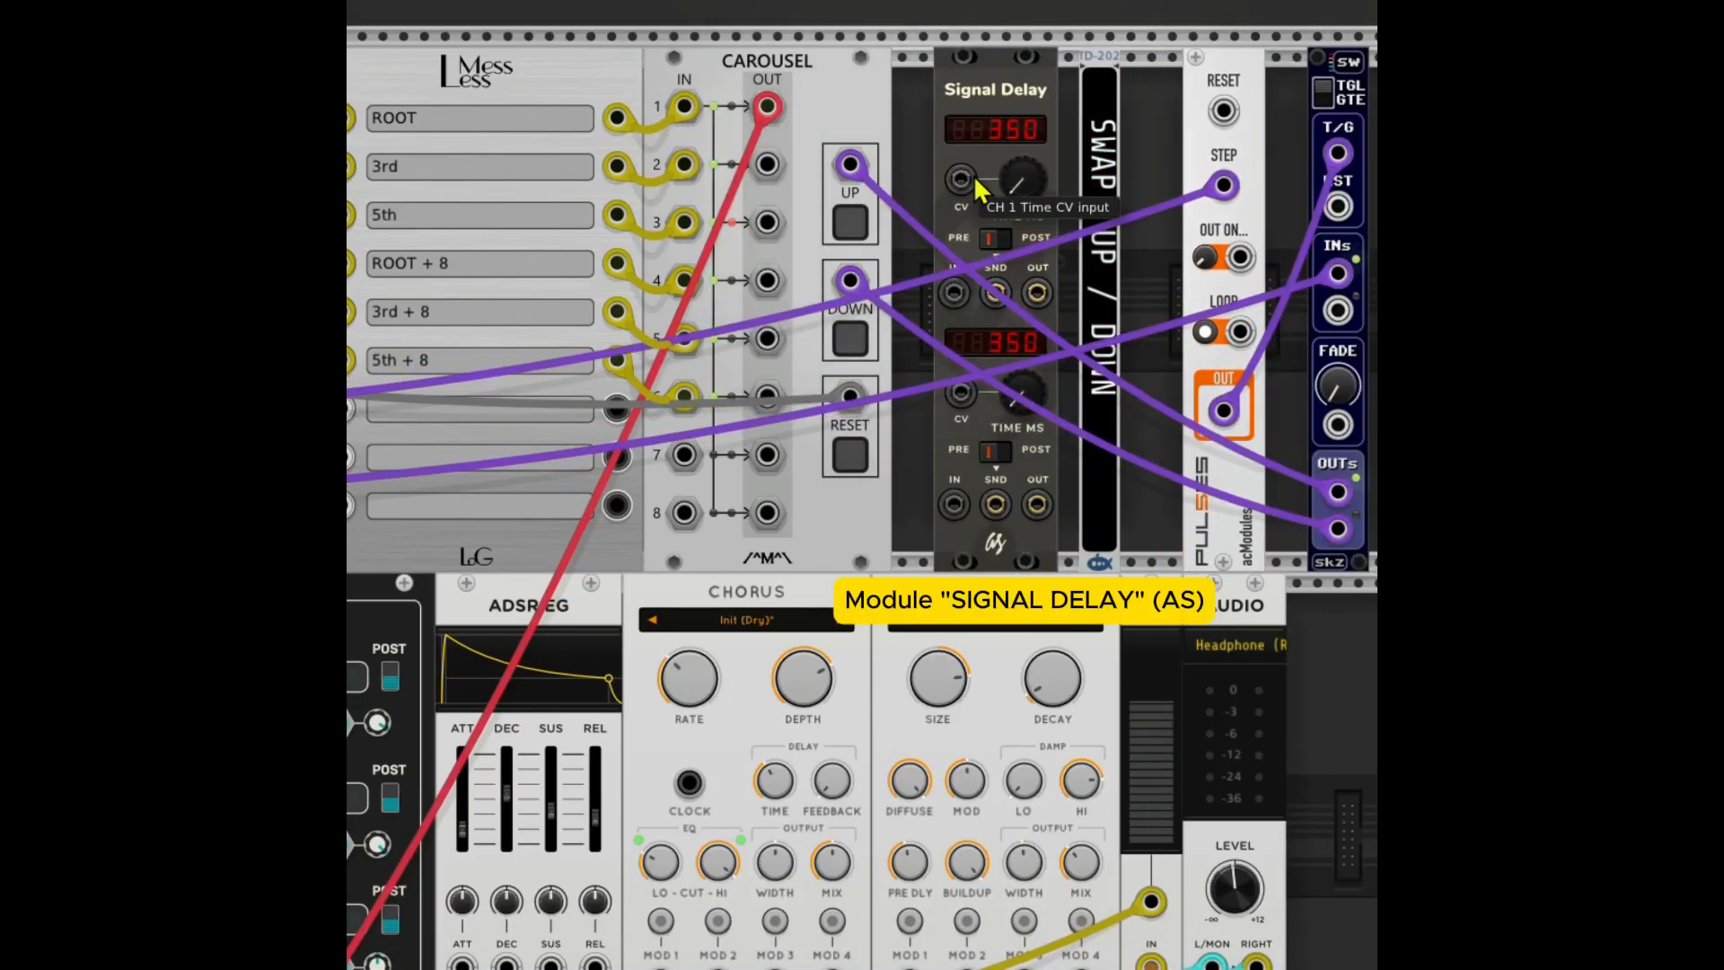
left_click_drag(850, 165, 953, 292)
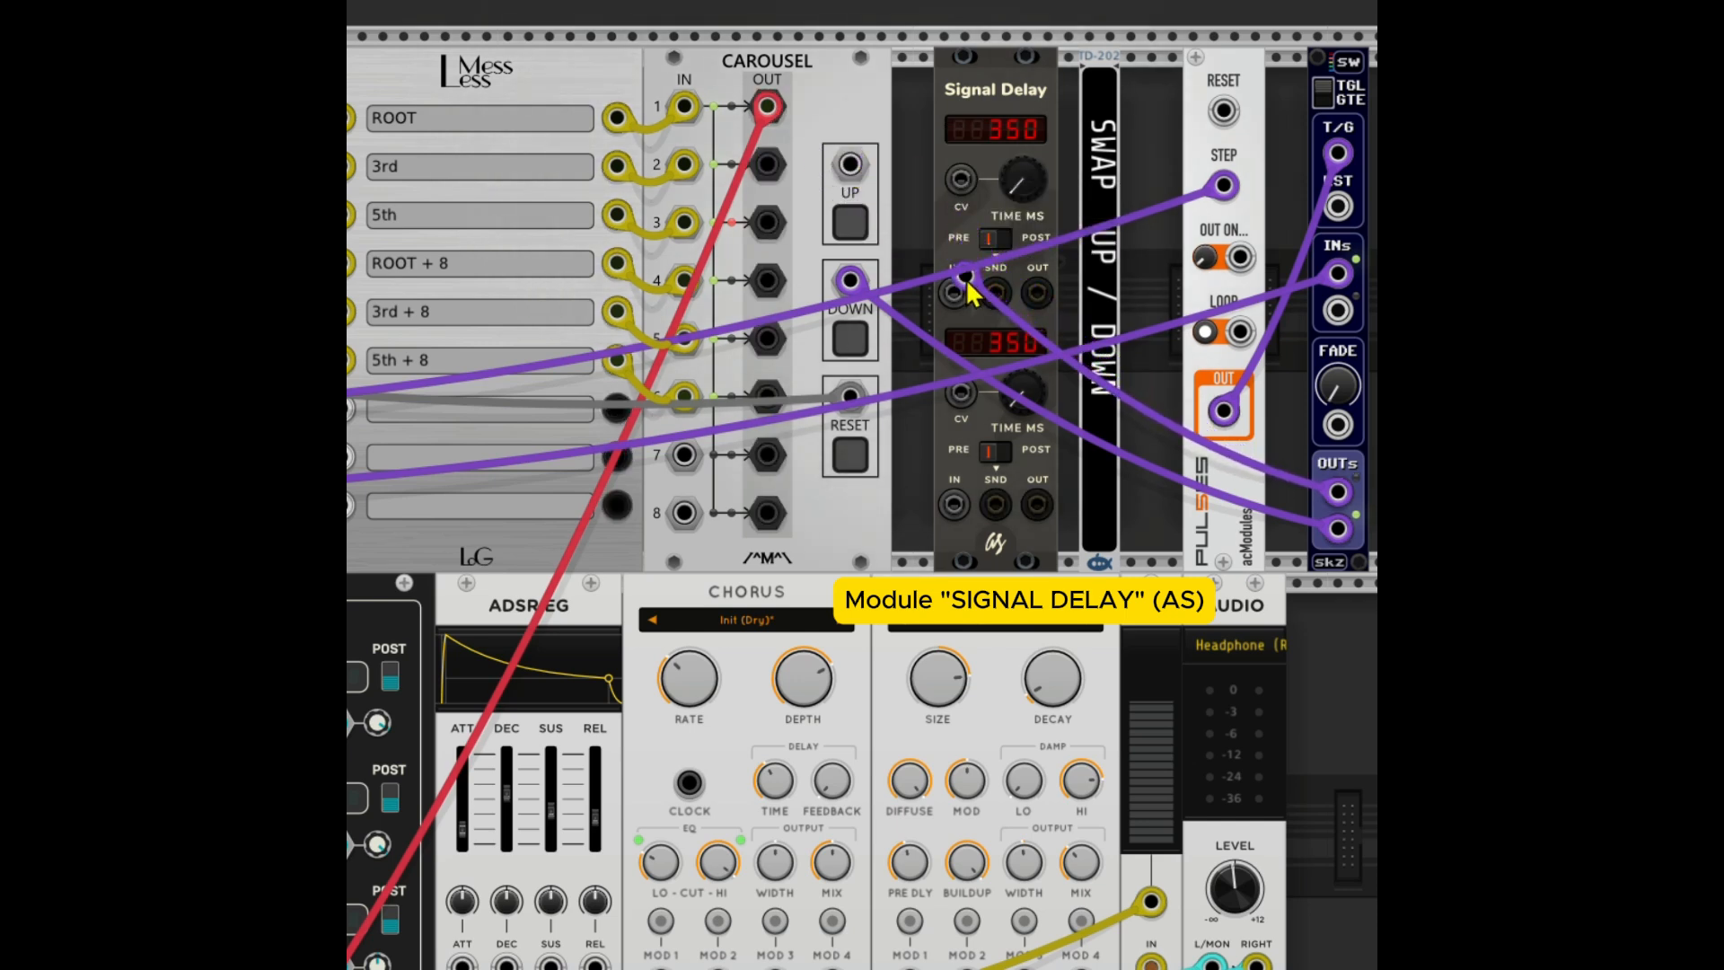
left_click_drag(850, 281, 952, 503)
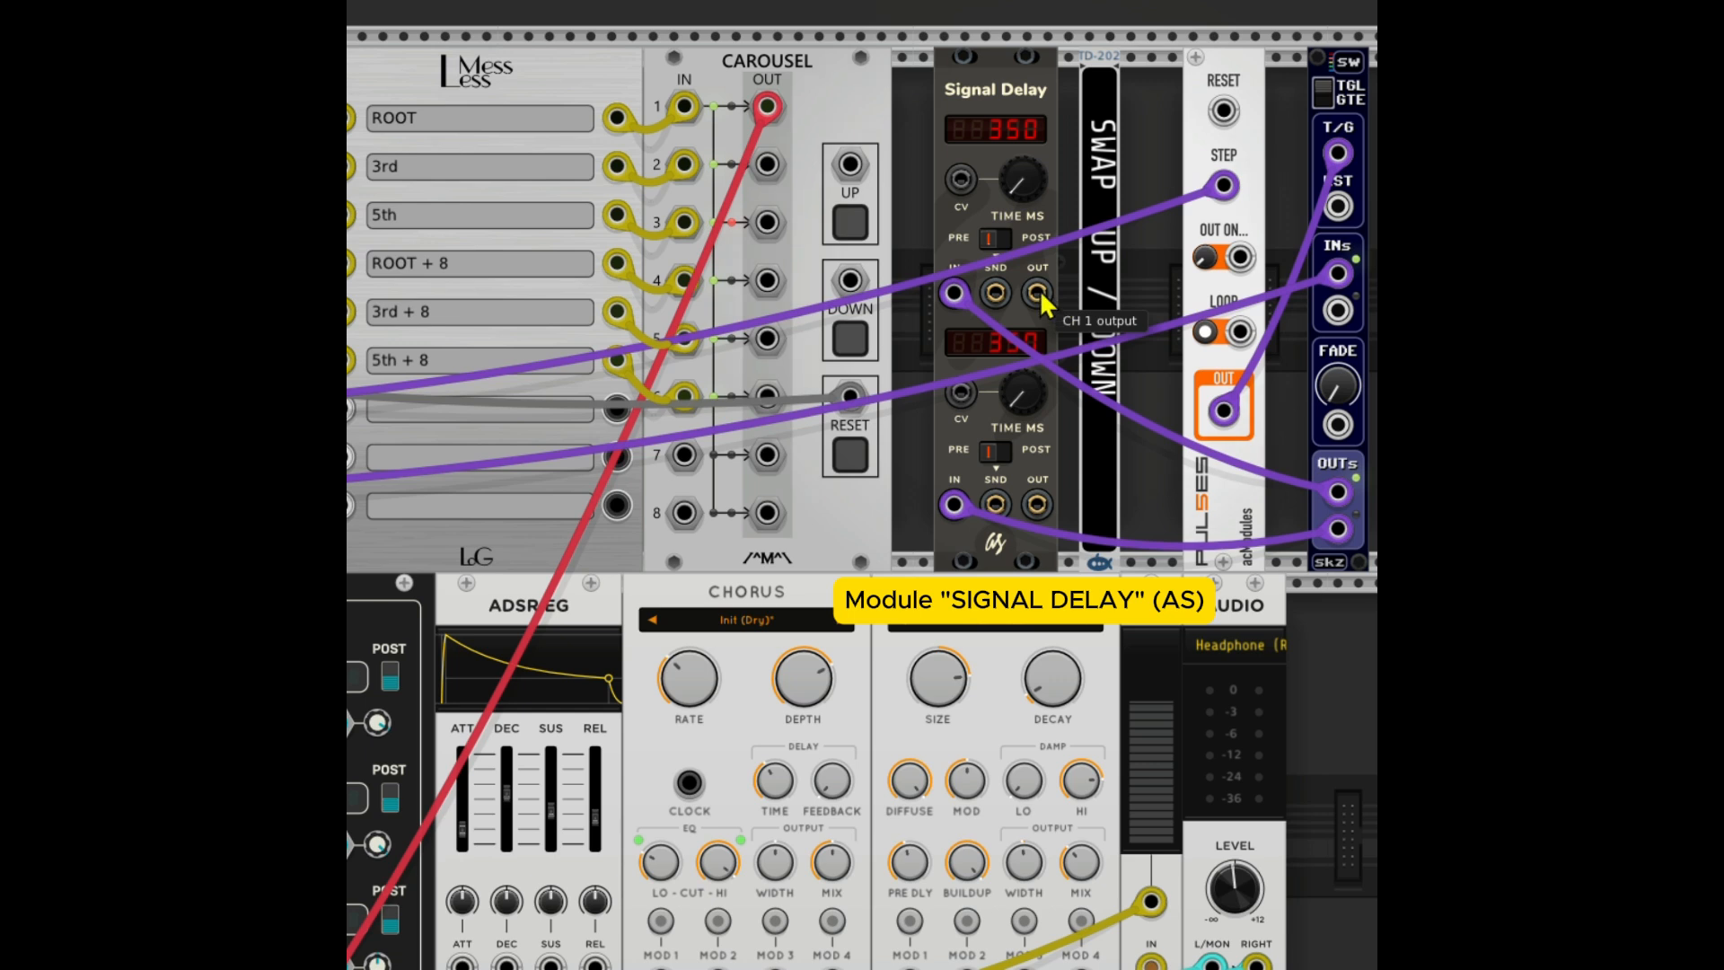
Step: Patch the Signal Delay channel 1 output to Carousel UP and the channel 2 output to Carousel DOWN
left_click_drag(1037, 293, 850, 165)
left_click_drag(1042, 507, 850, 281)
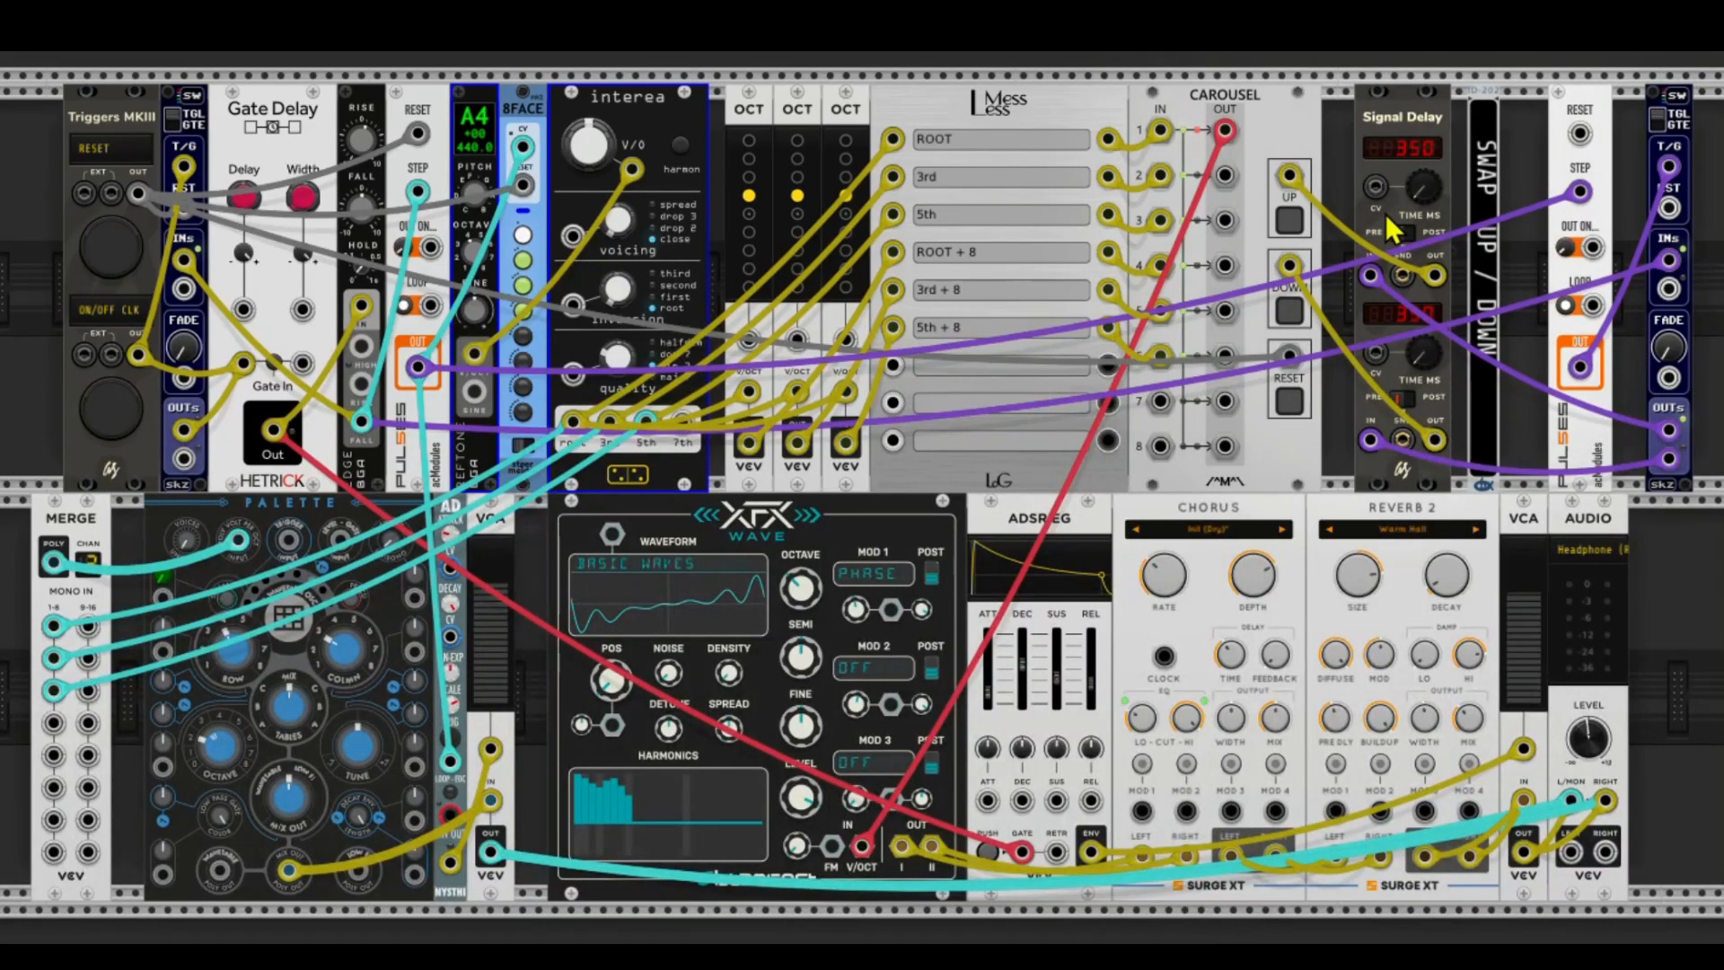
Step: Set the Signal Delay times of channels 1 and 2 to 0 ms and switch the clock on
right_click(1429, 195)
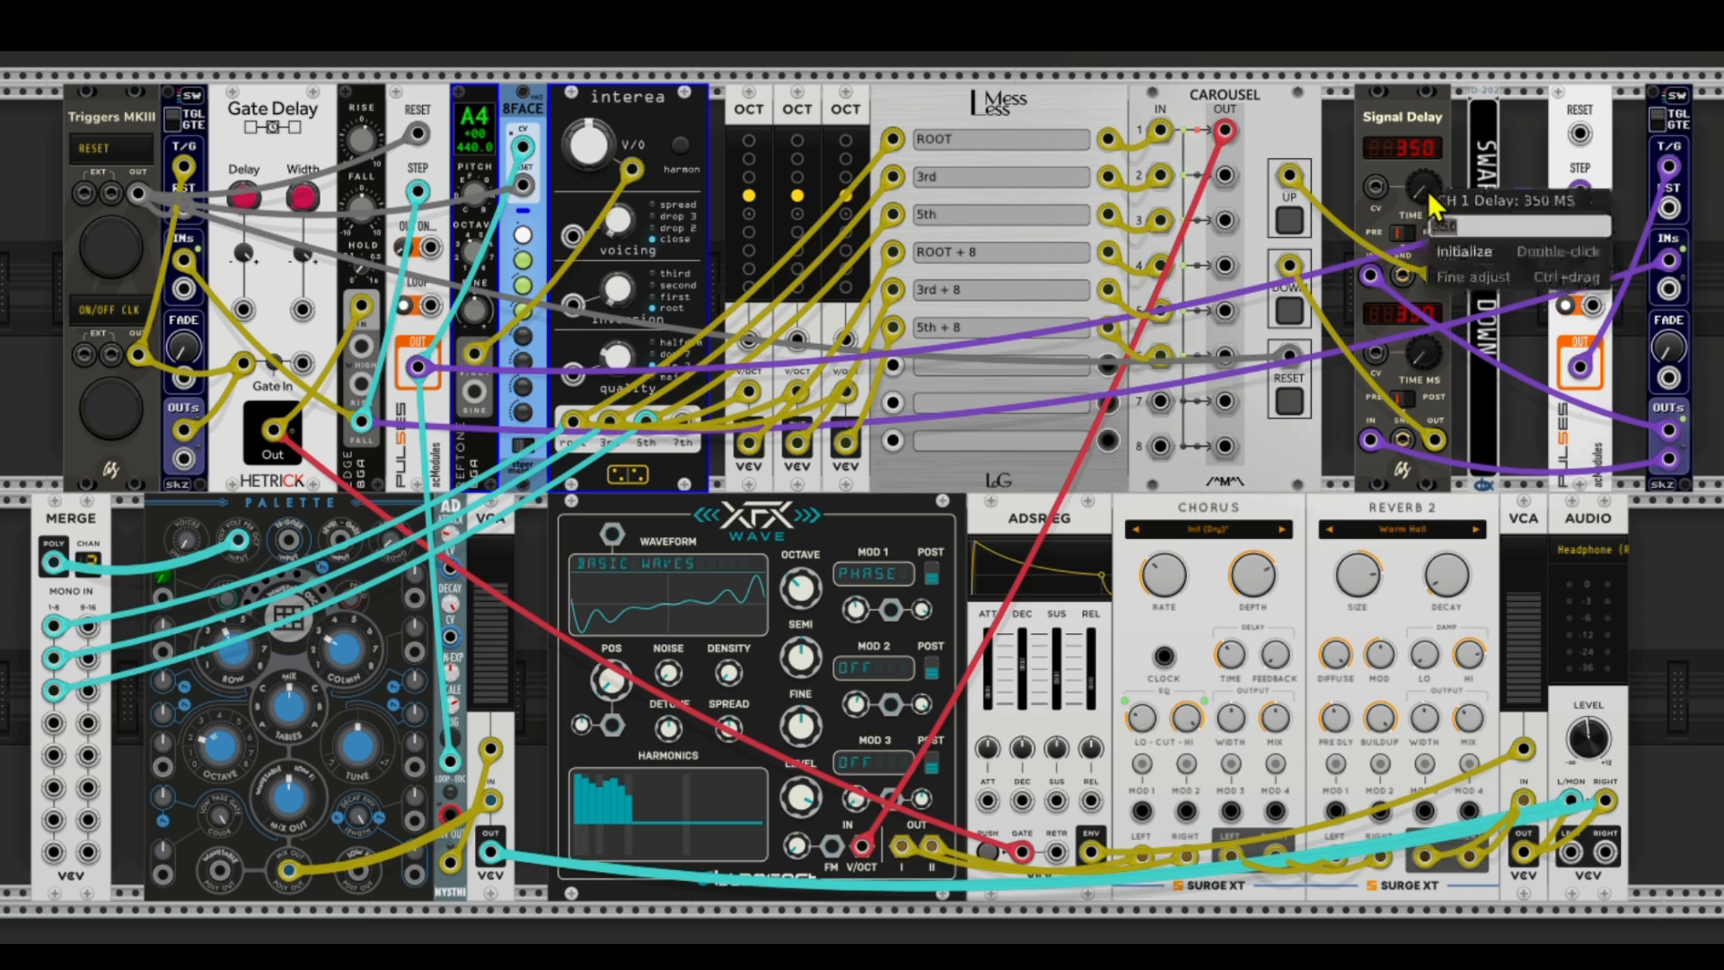
type("0")
key("Return")
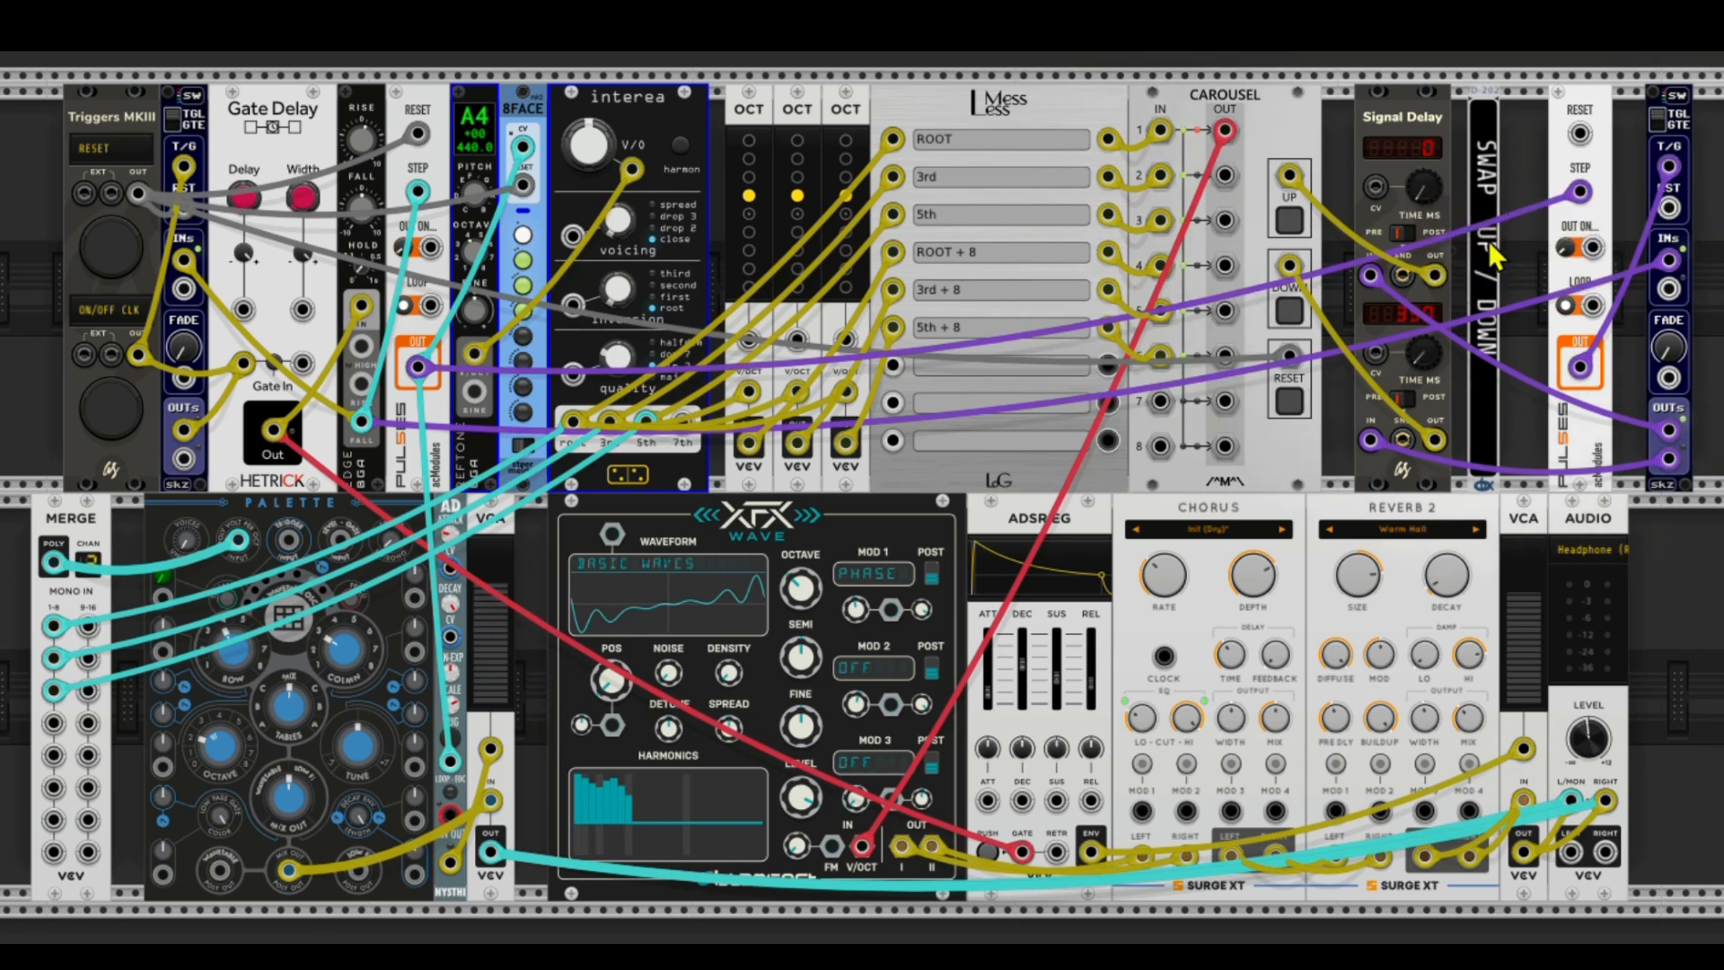
right_click(1422, 364)
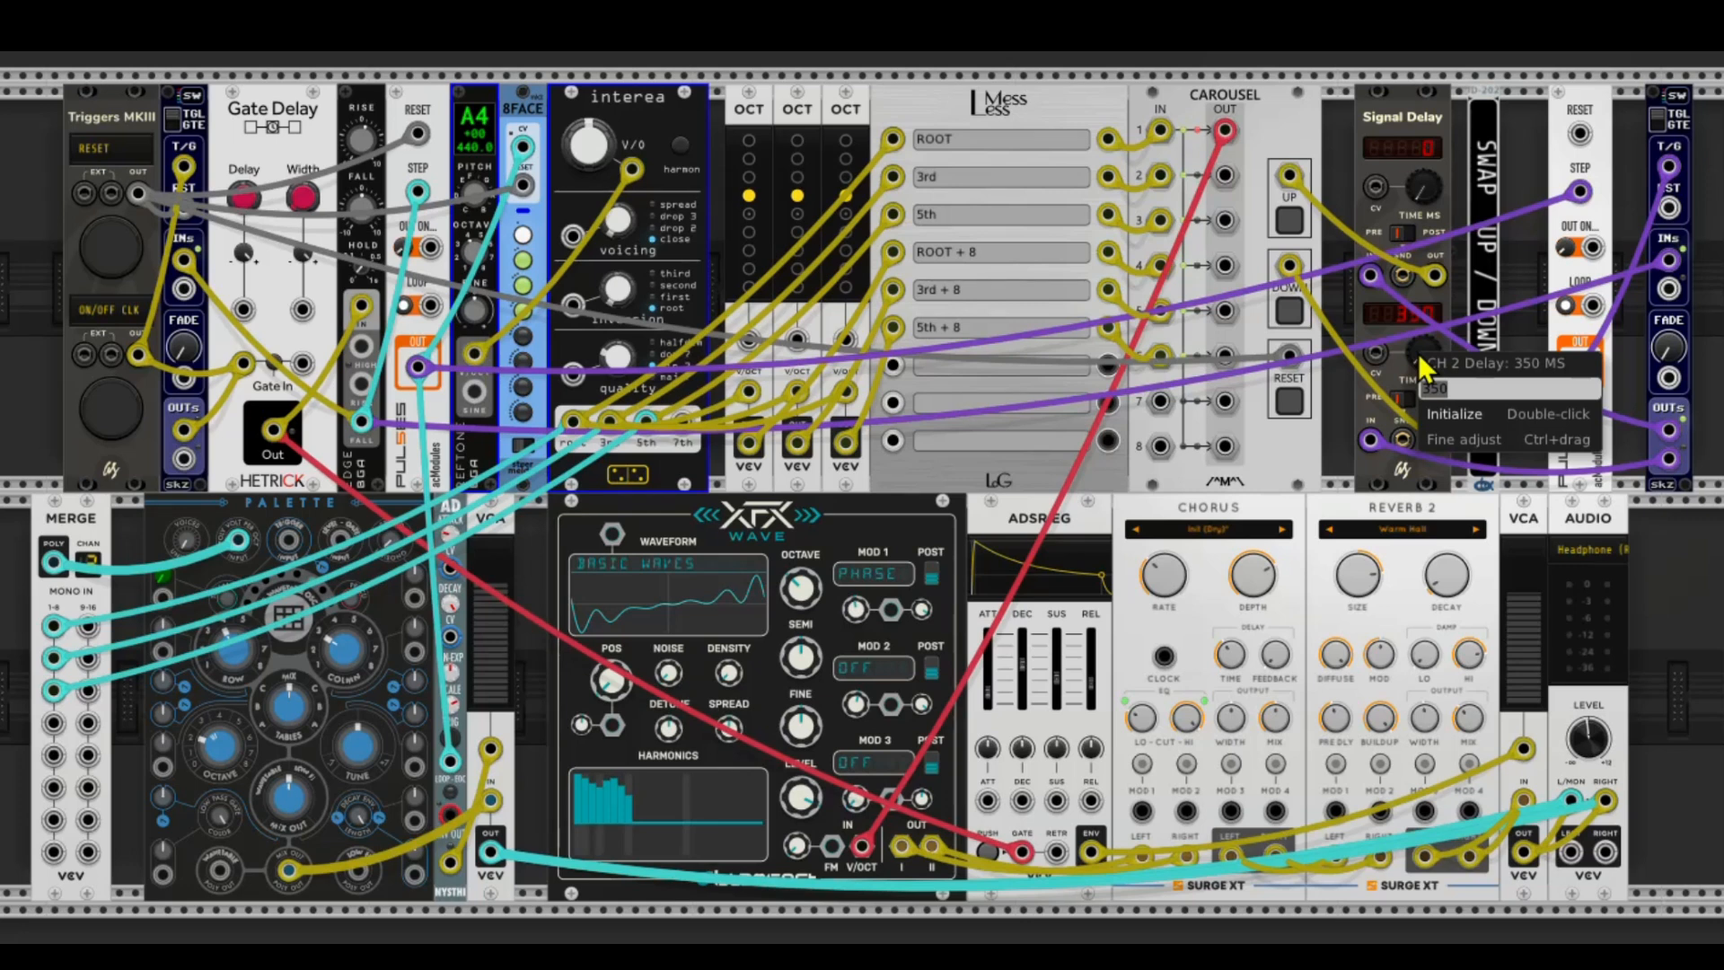
type("0")
key("Return")
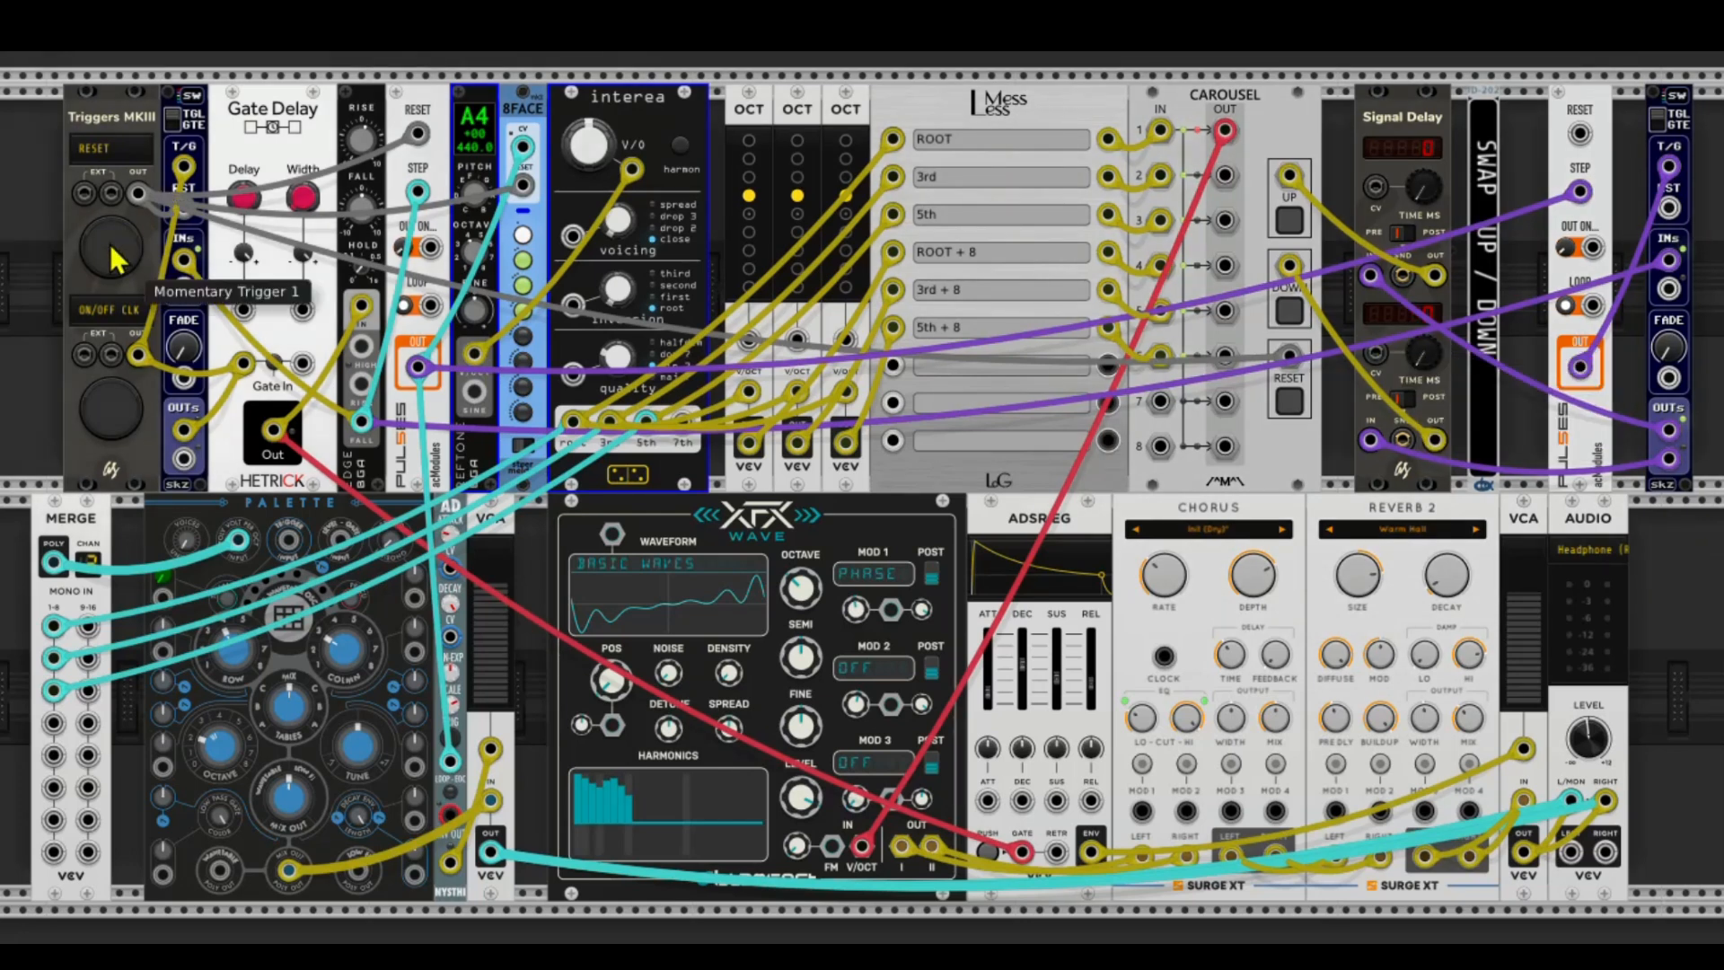
left_click(103, 408)
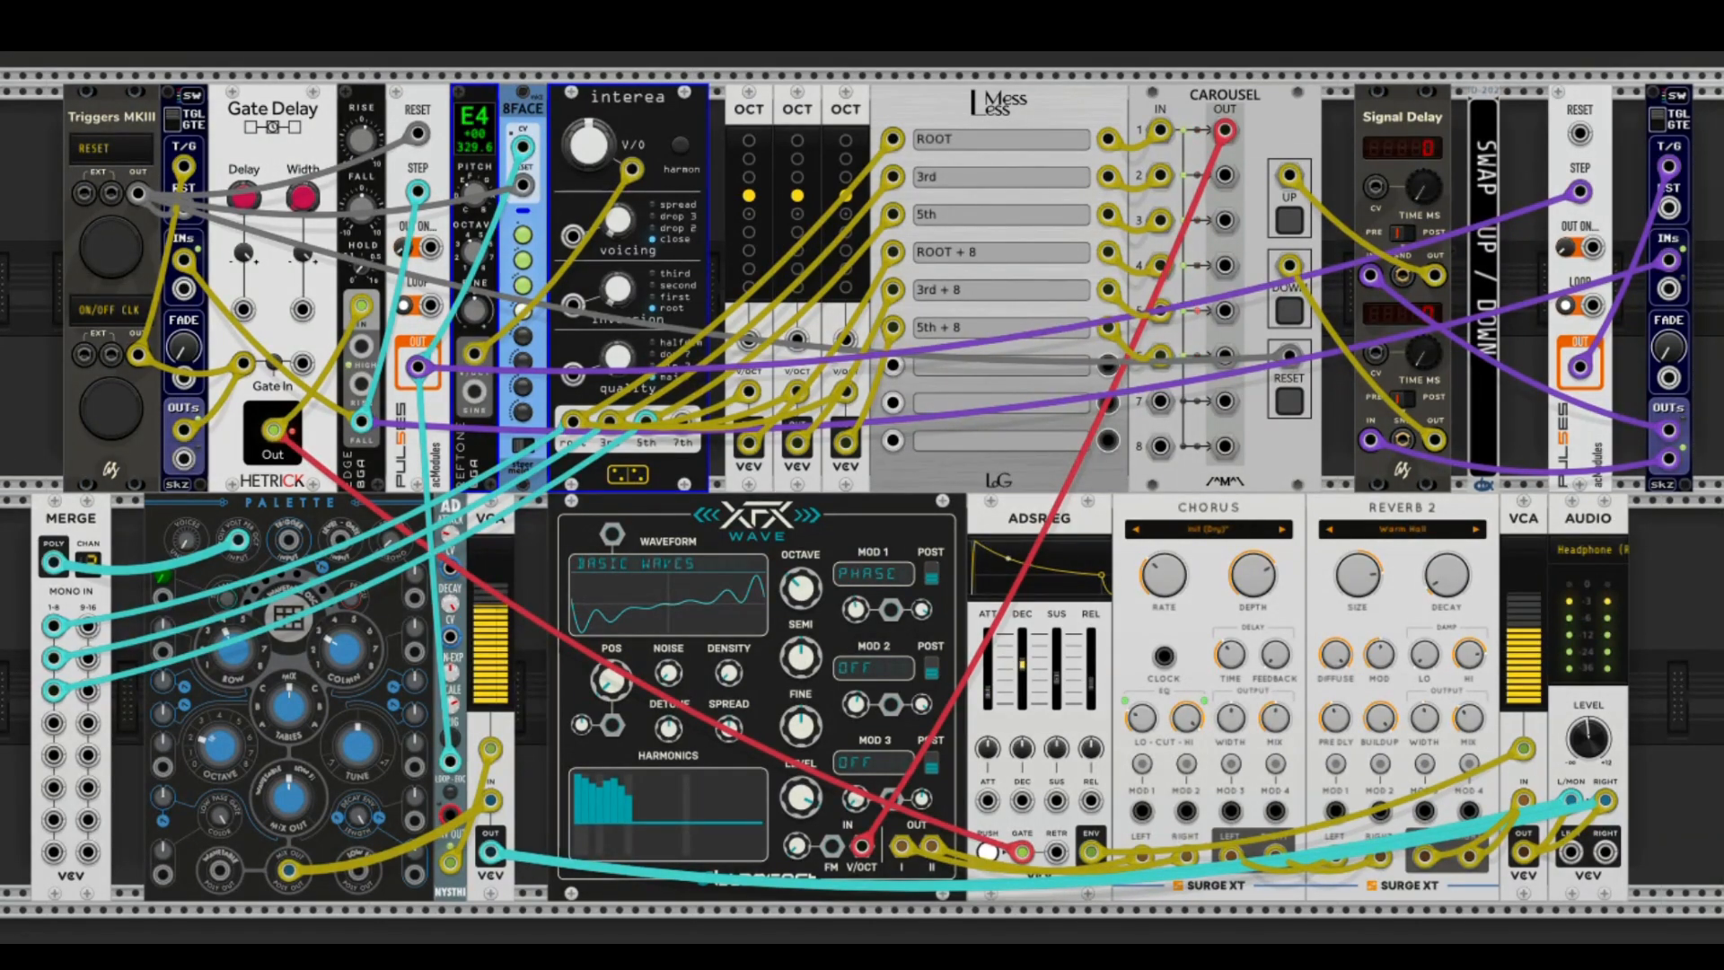
Step: Set the Signal Delay times of both channels to 200 ms while the clock runs
right_click(1422, 191)
type("200")
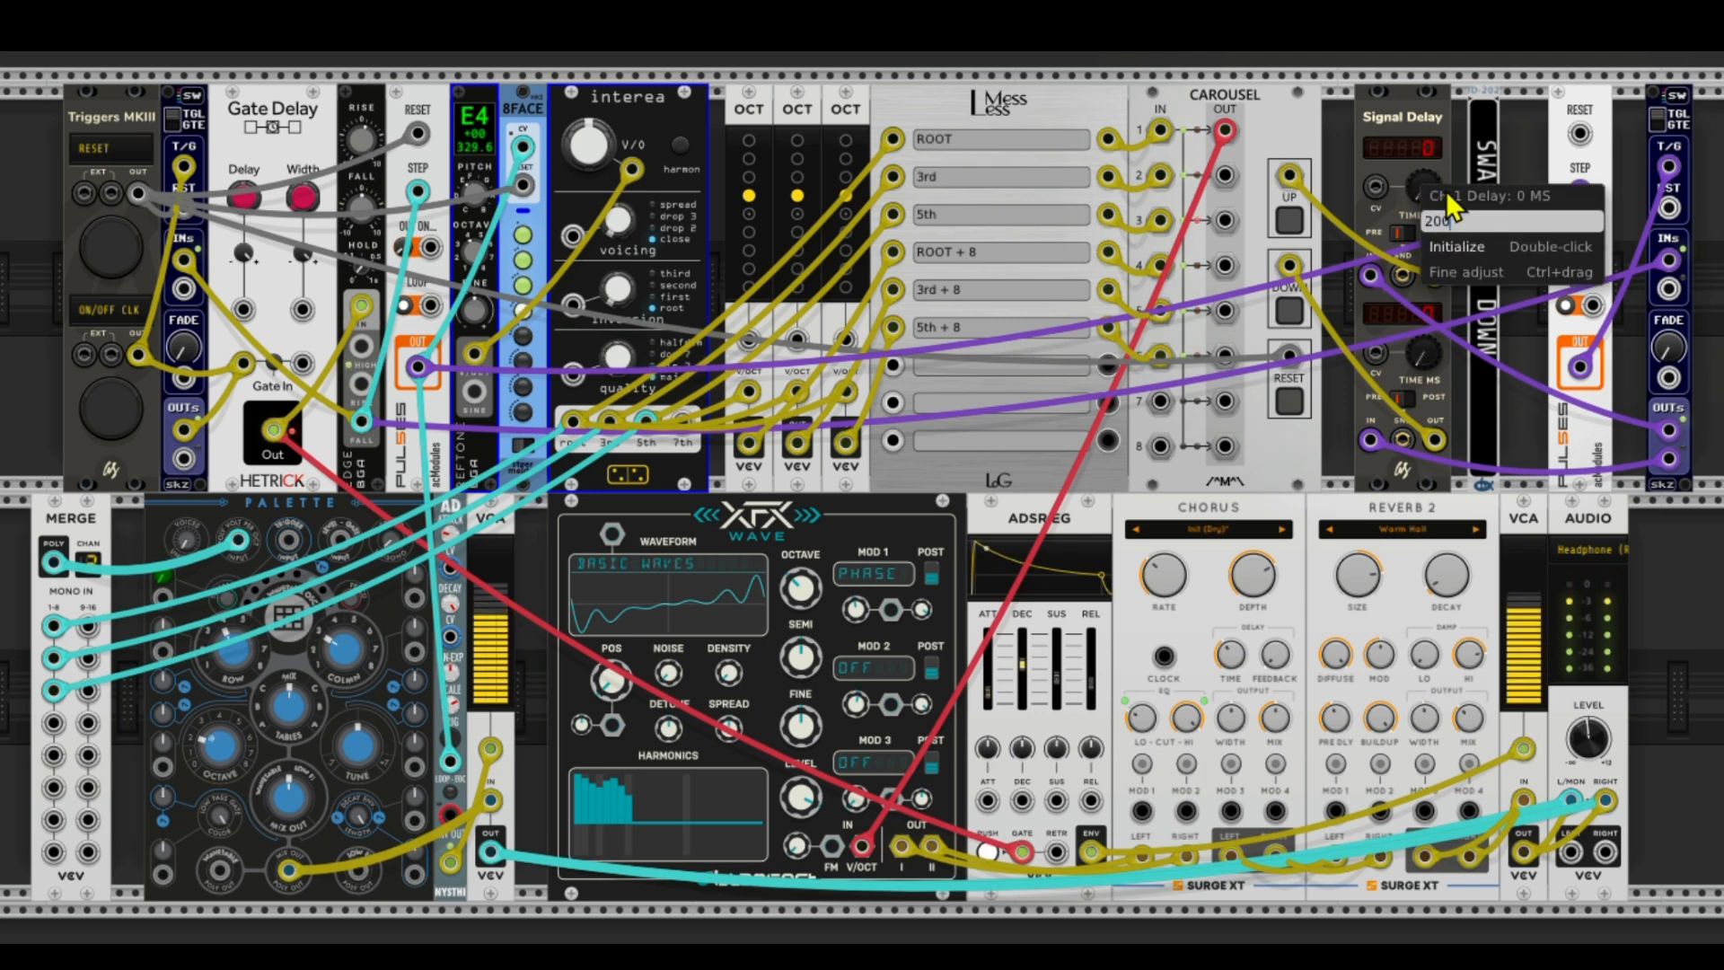
key("Return")
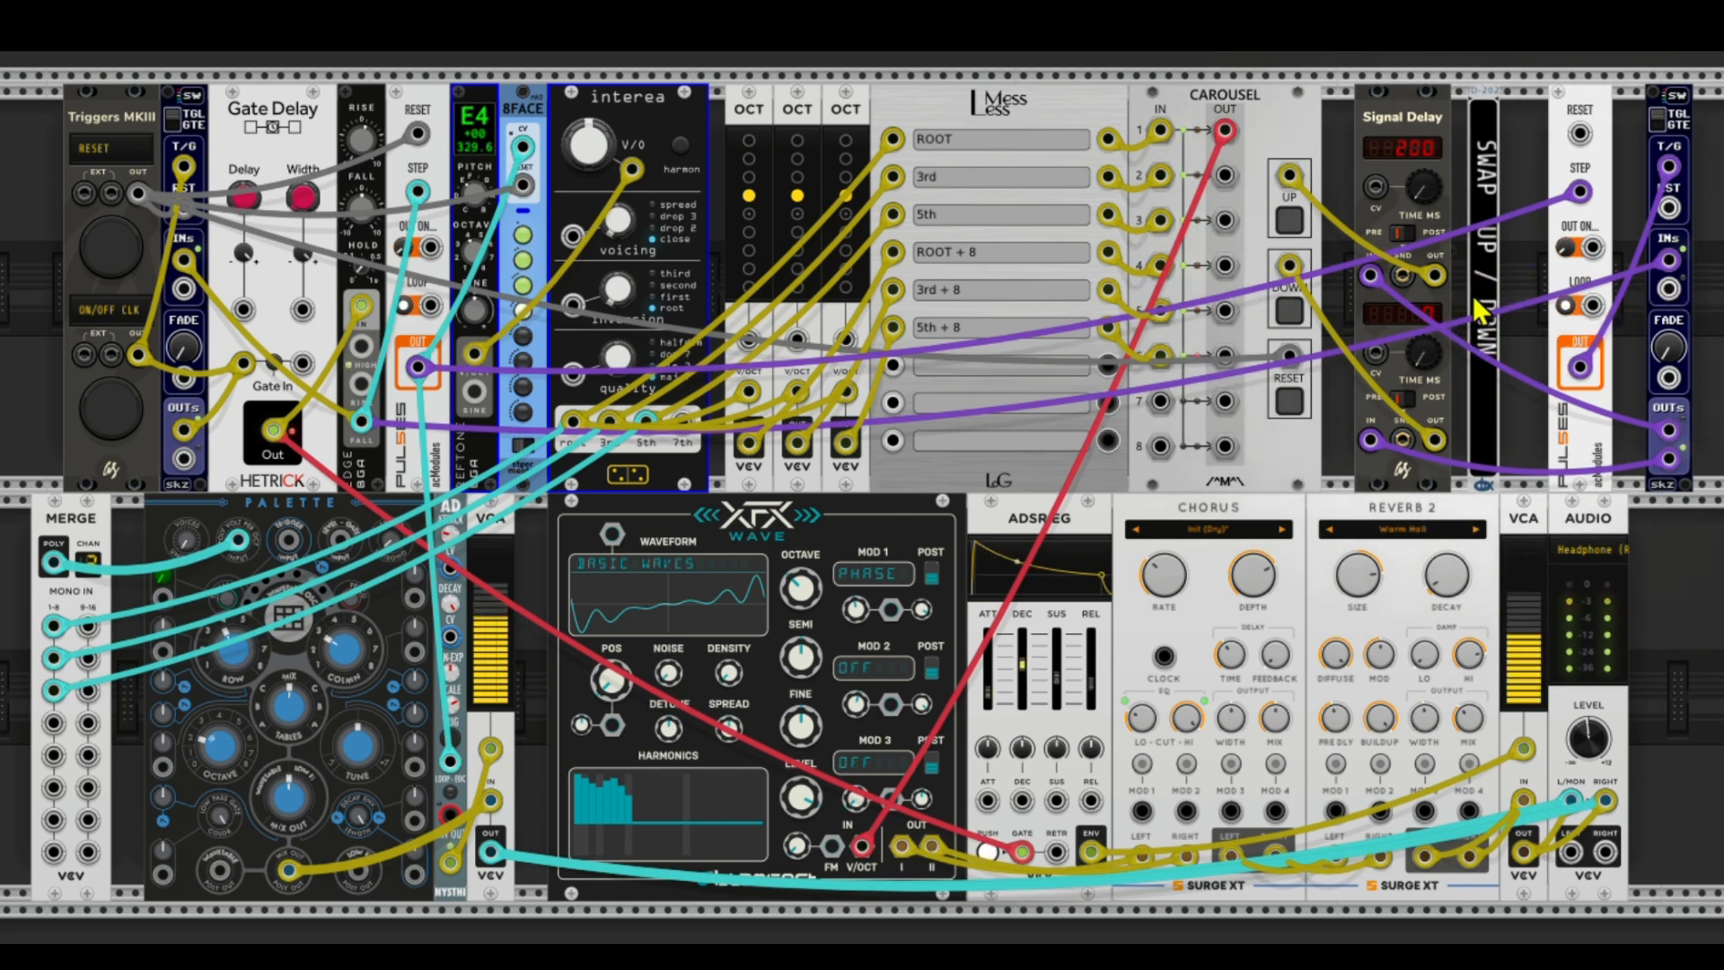
right_click(1427, 370)
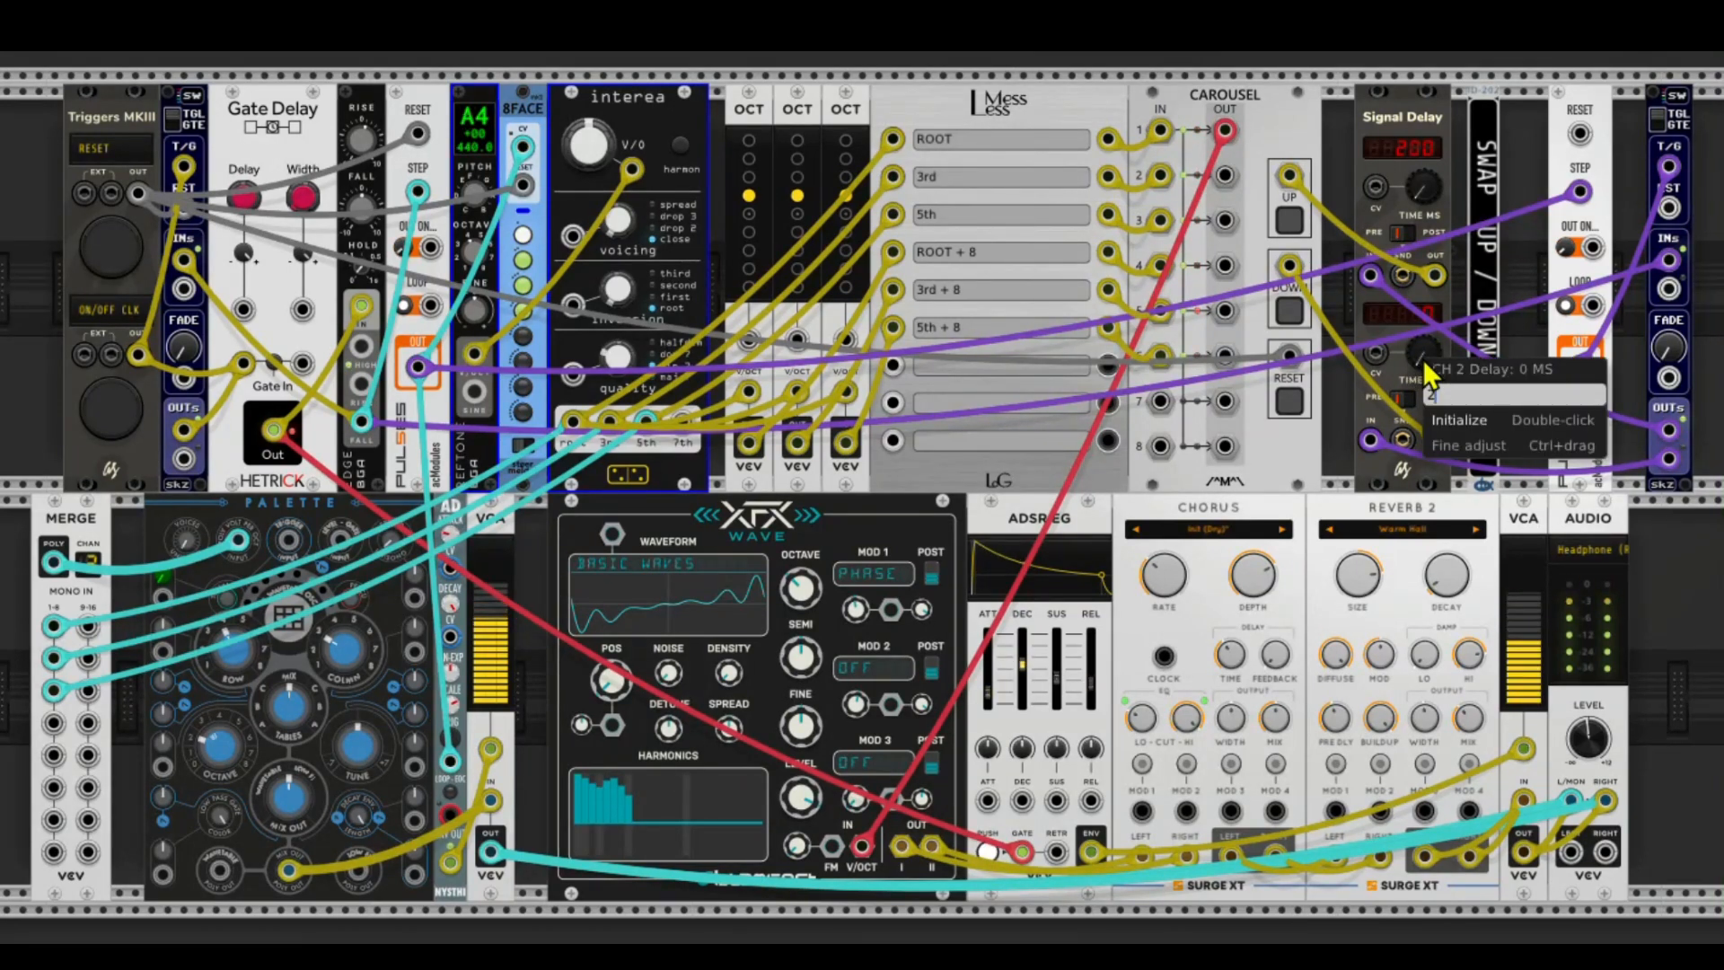
key("Return")
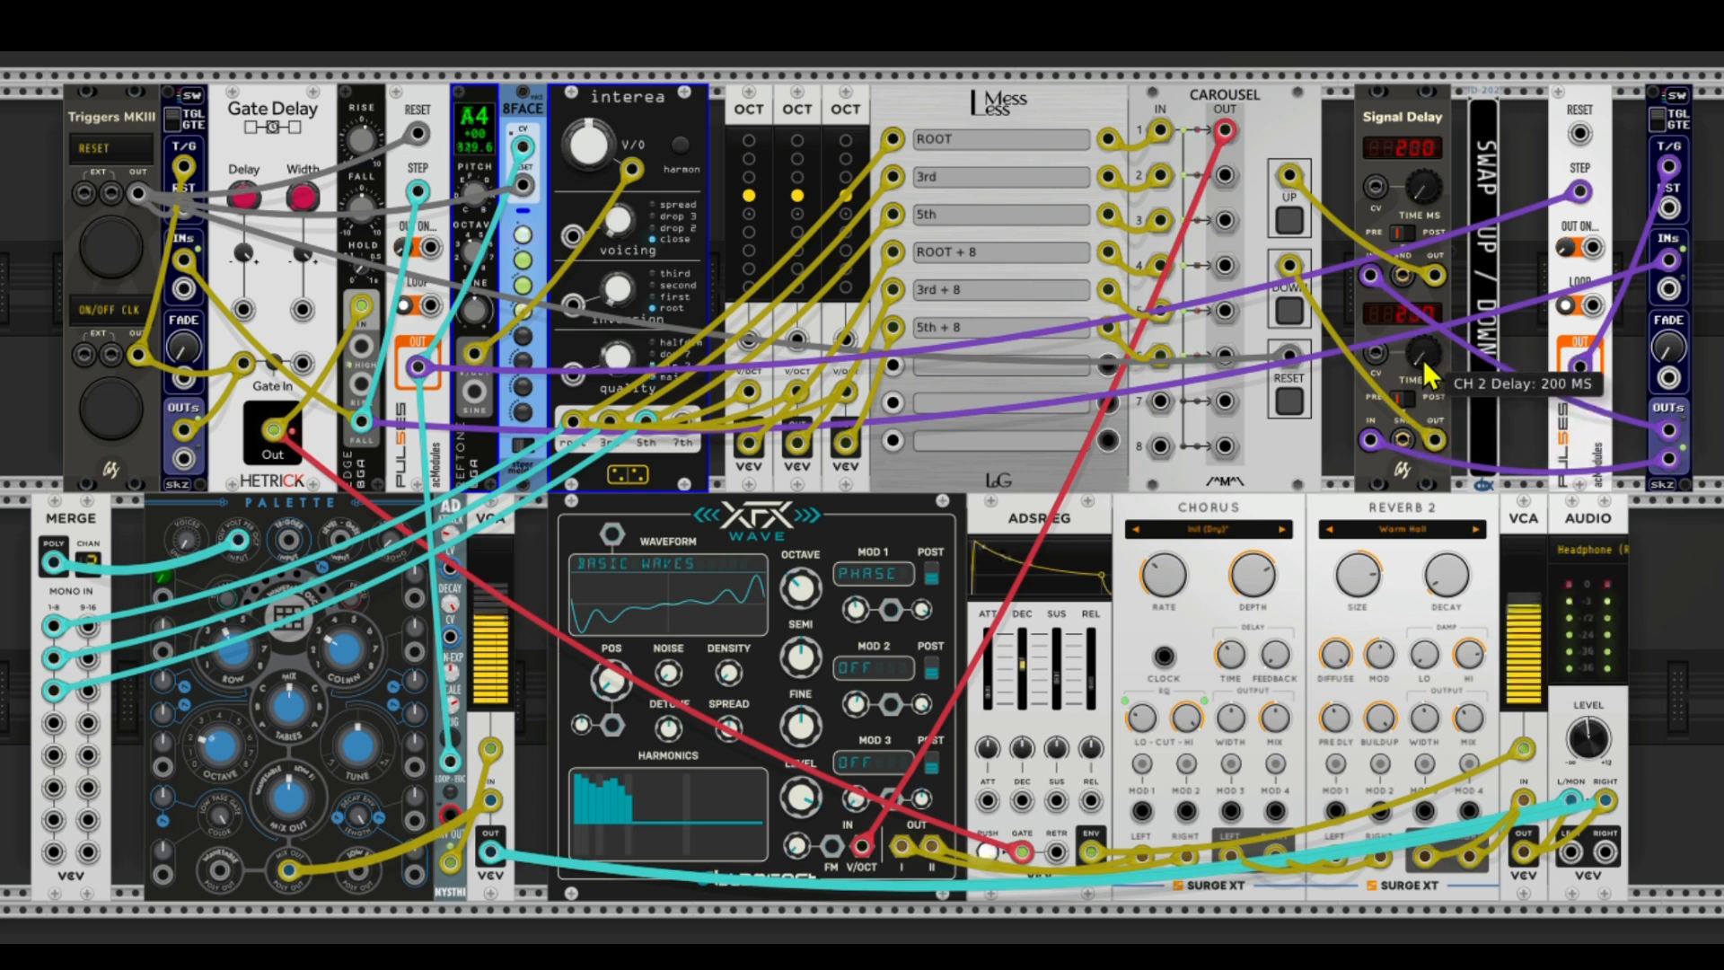
Step: Reset both Signal Delay channels to their default 350 ms and set the channel 1 delay to 0 ms
left_click_drag(1426, 209, 1428, 206)
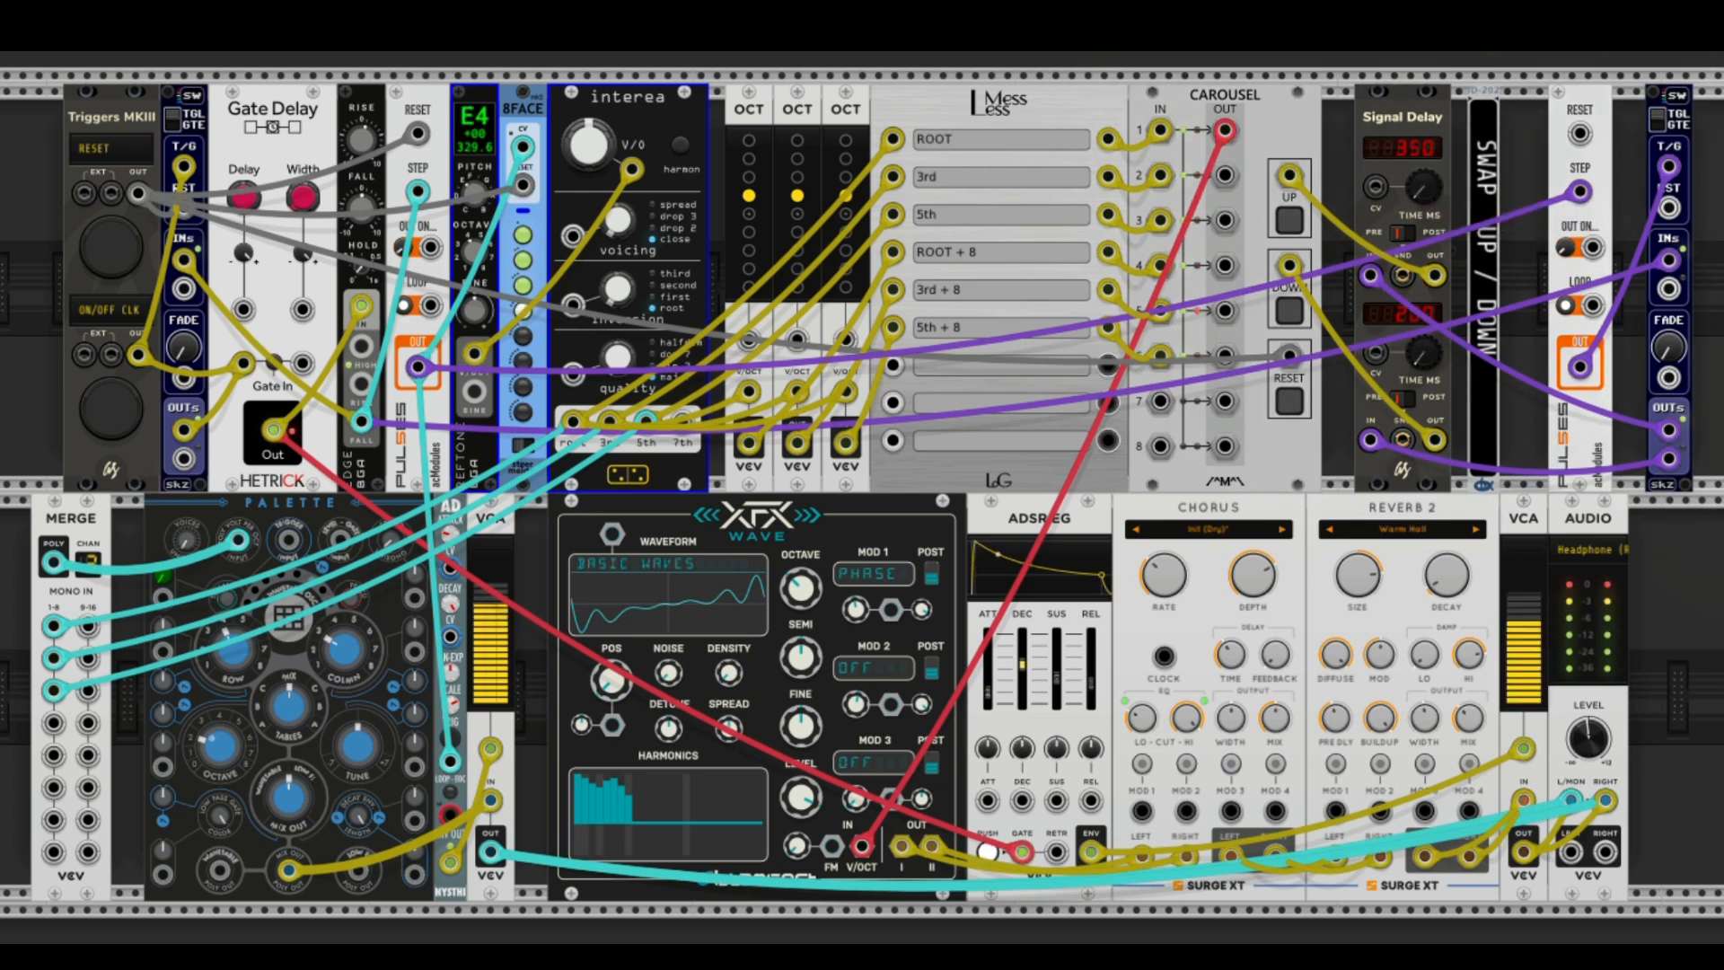
left_click_drag(1422, 368, 1424, 364)
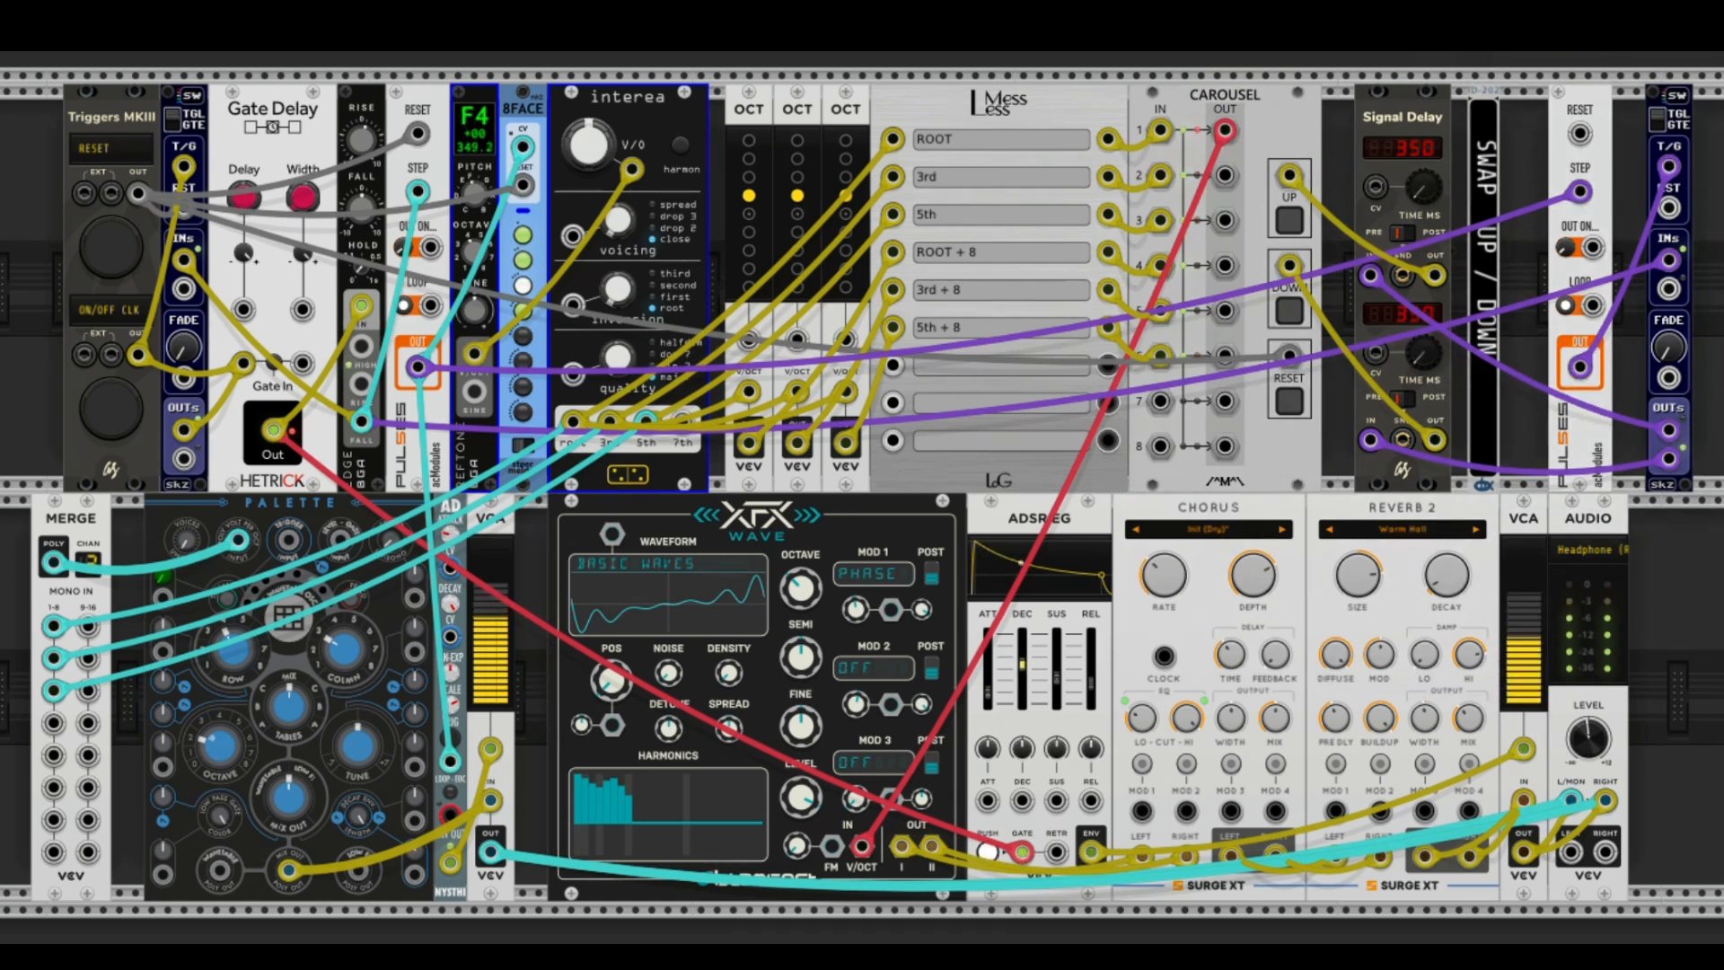
right_click(1420, 193)
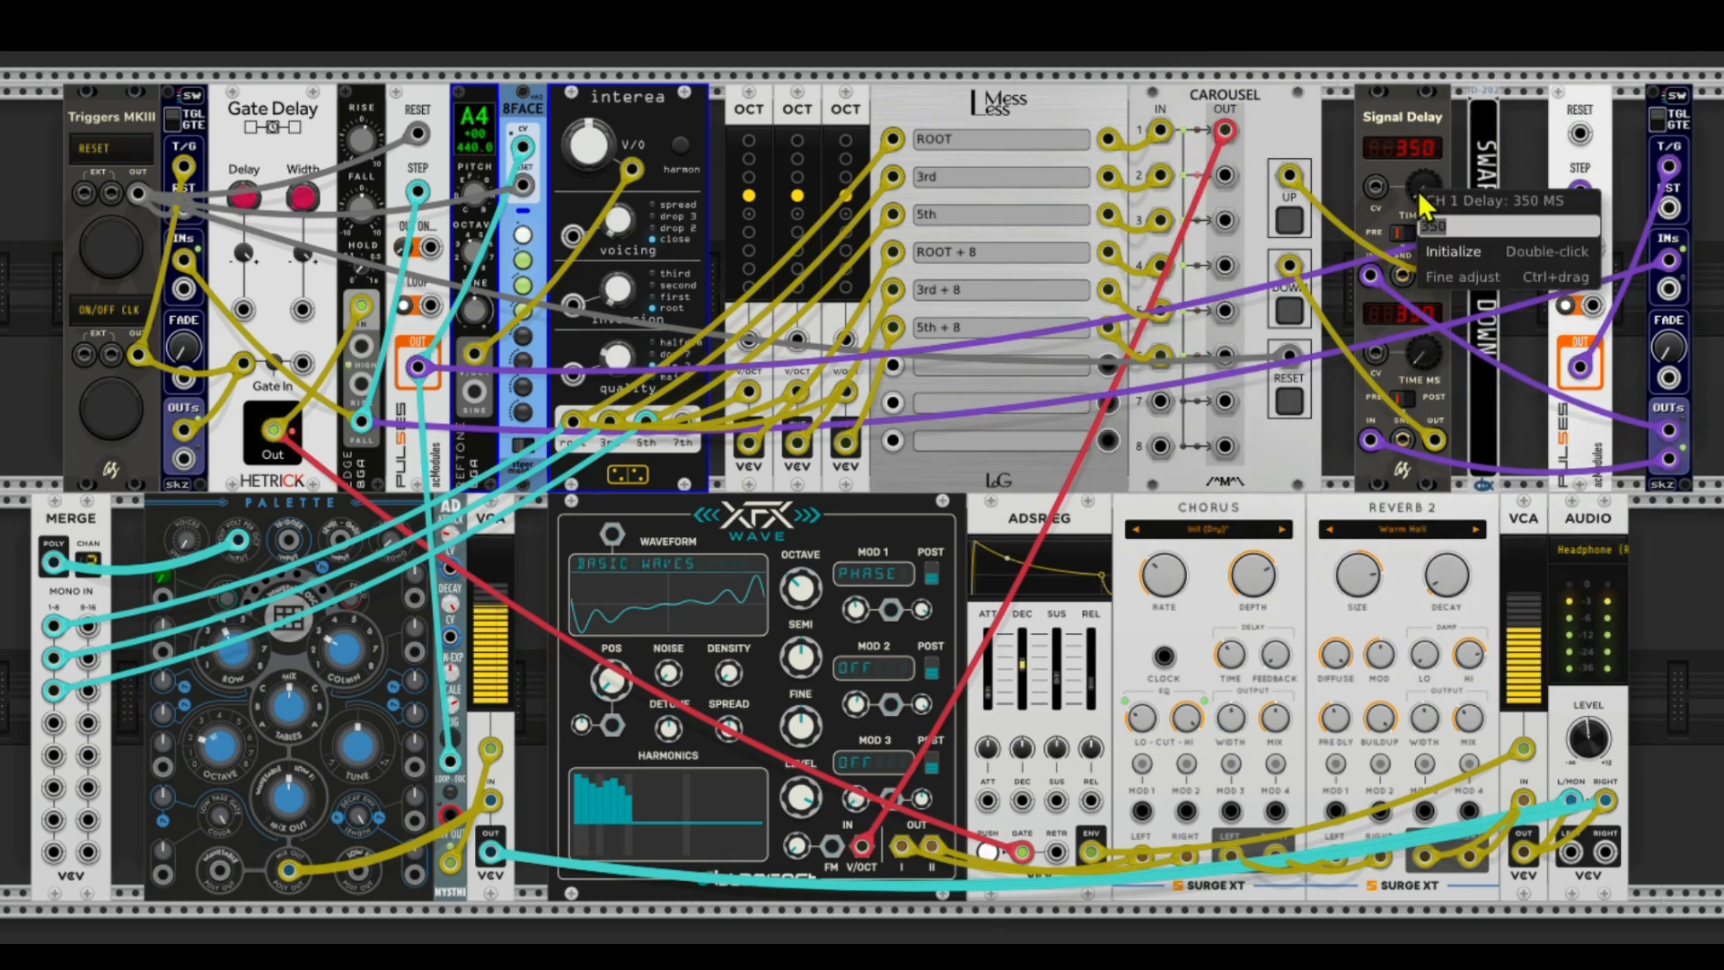
type("0")
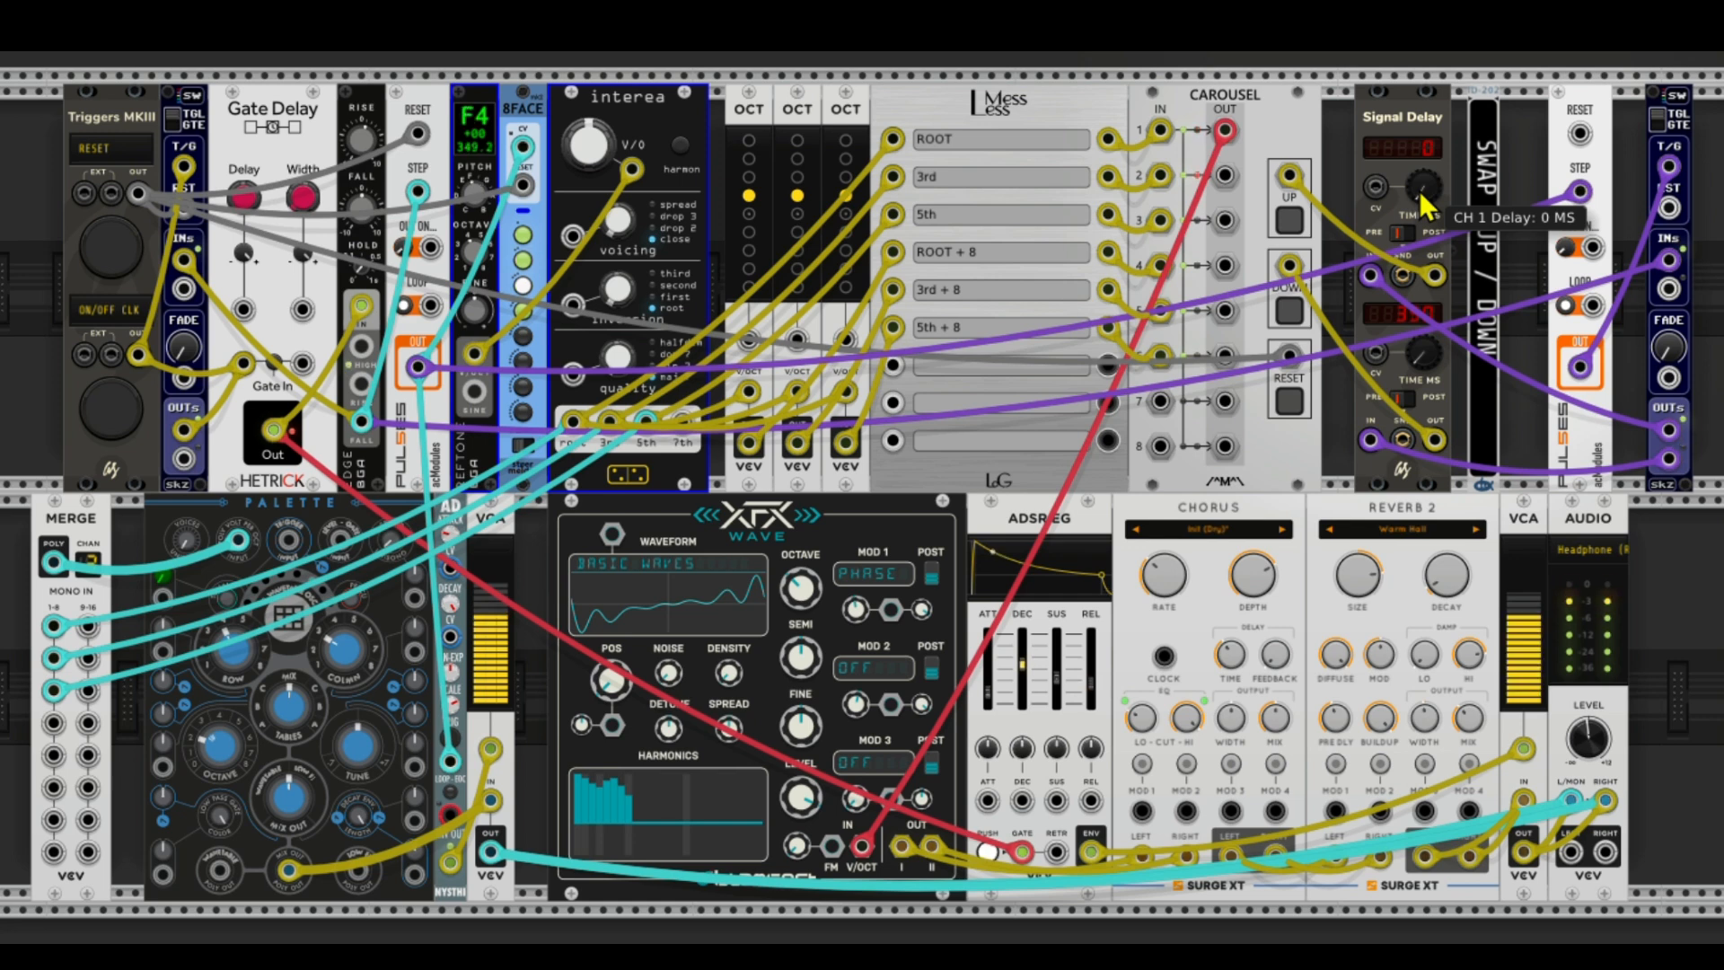
right_click(1423, 357)
left_click(1462, 332)
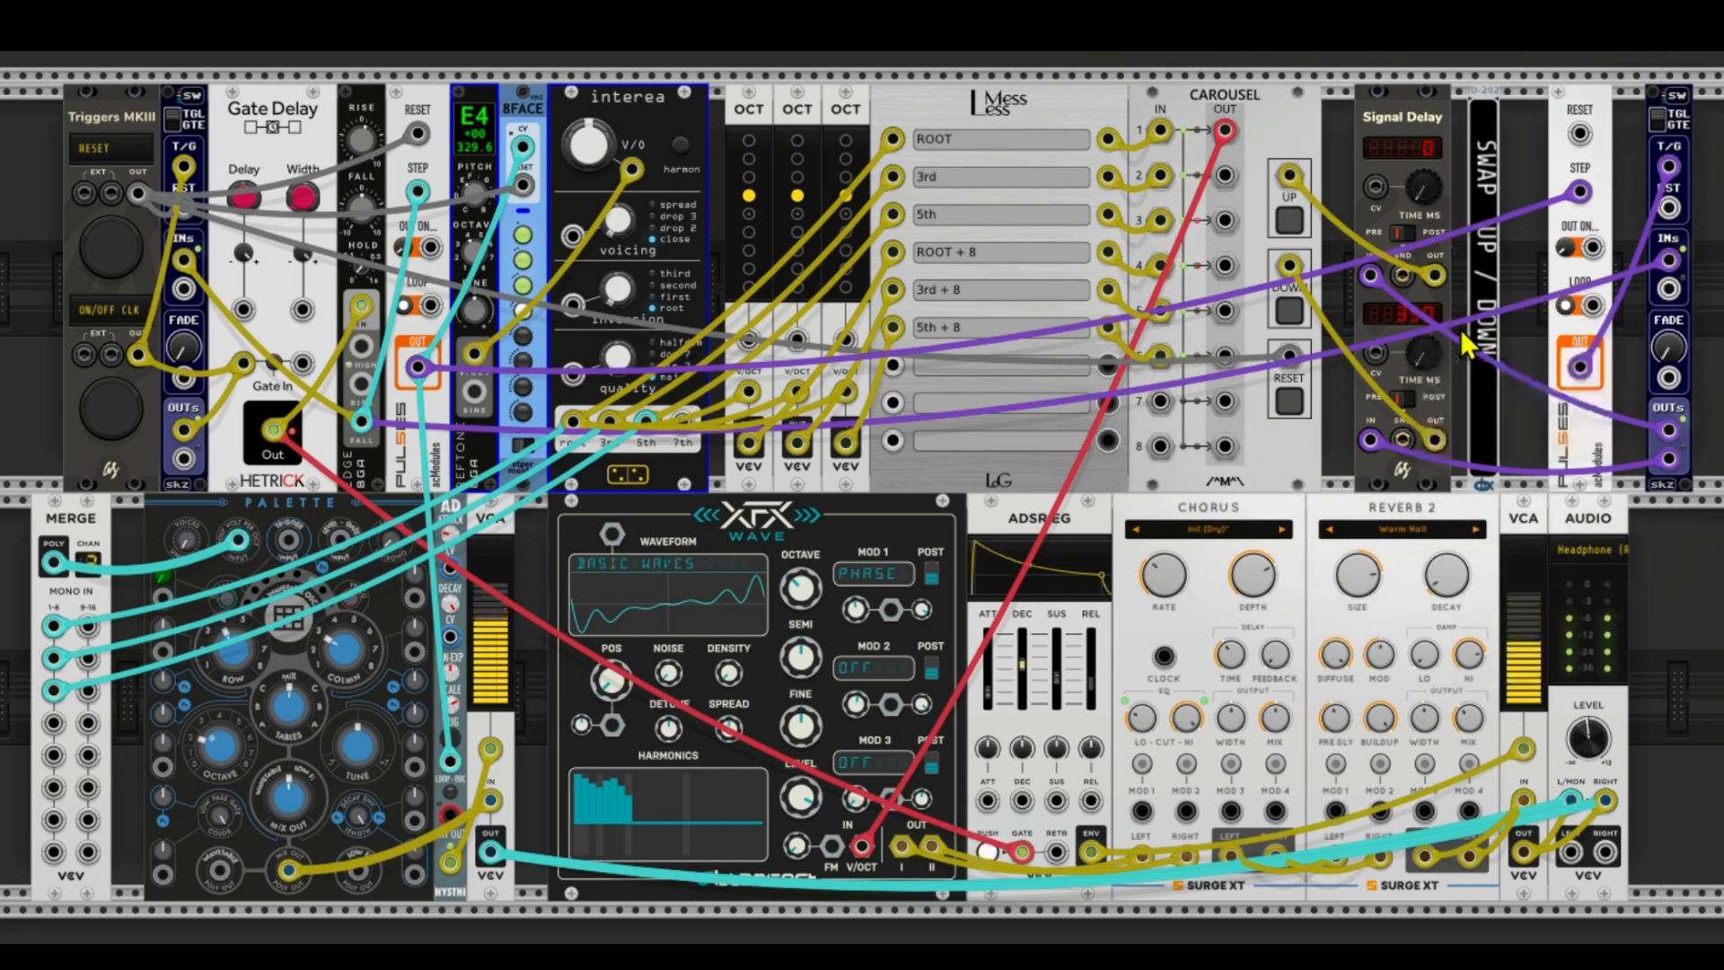